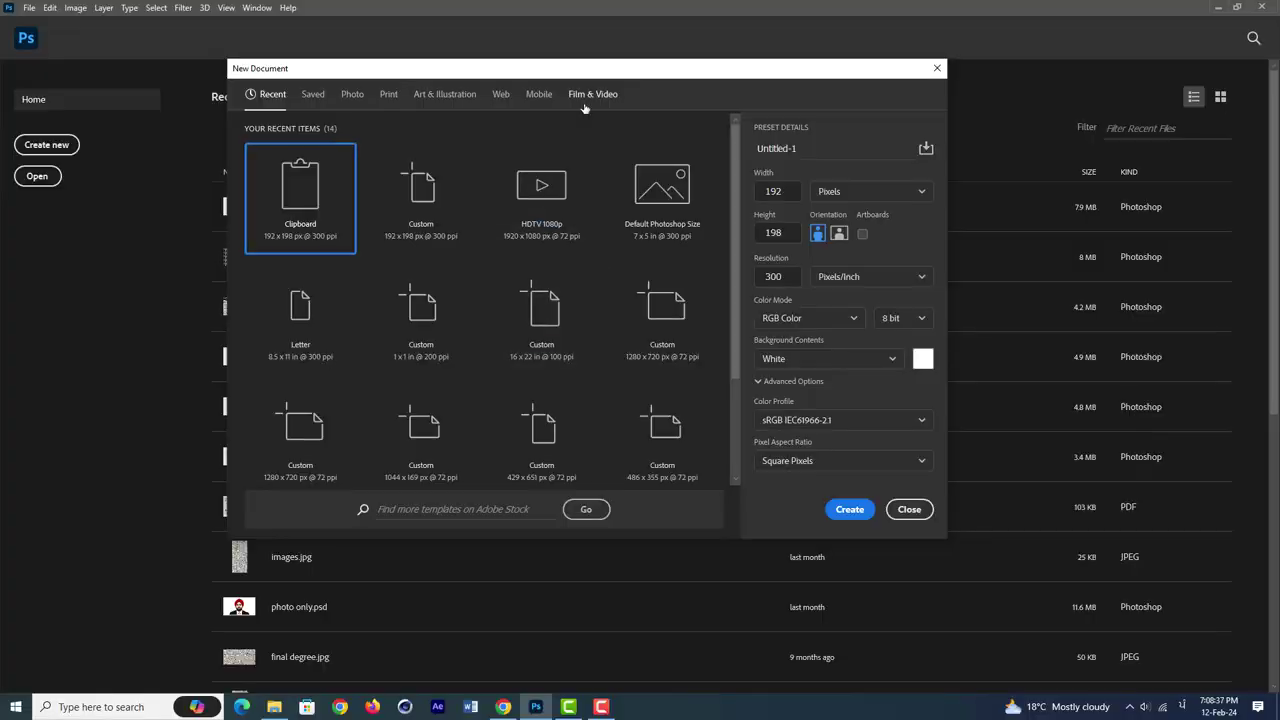
Create an HDTV 1080p document, then a 192×198 px, 300 ppi document viewed at 200%
click(586, 100)
click(849, 509)
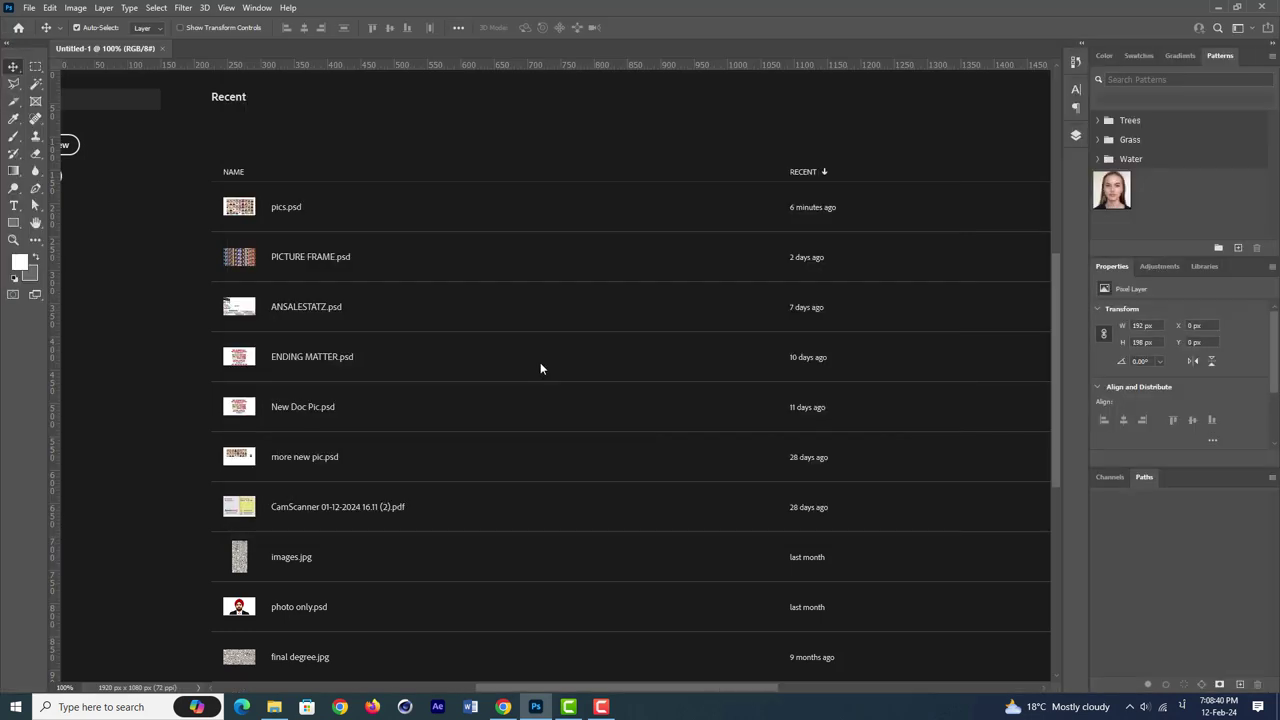
click(29, 8)
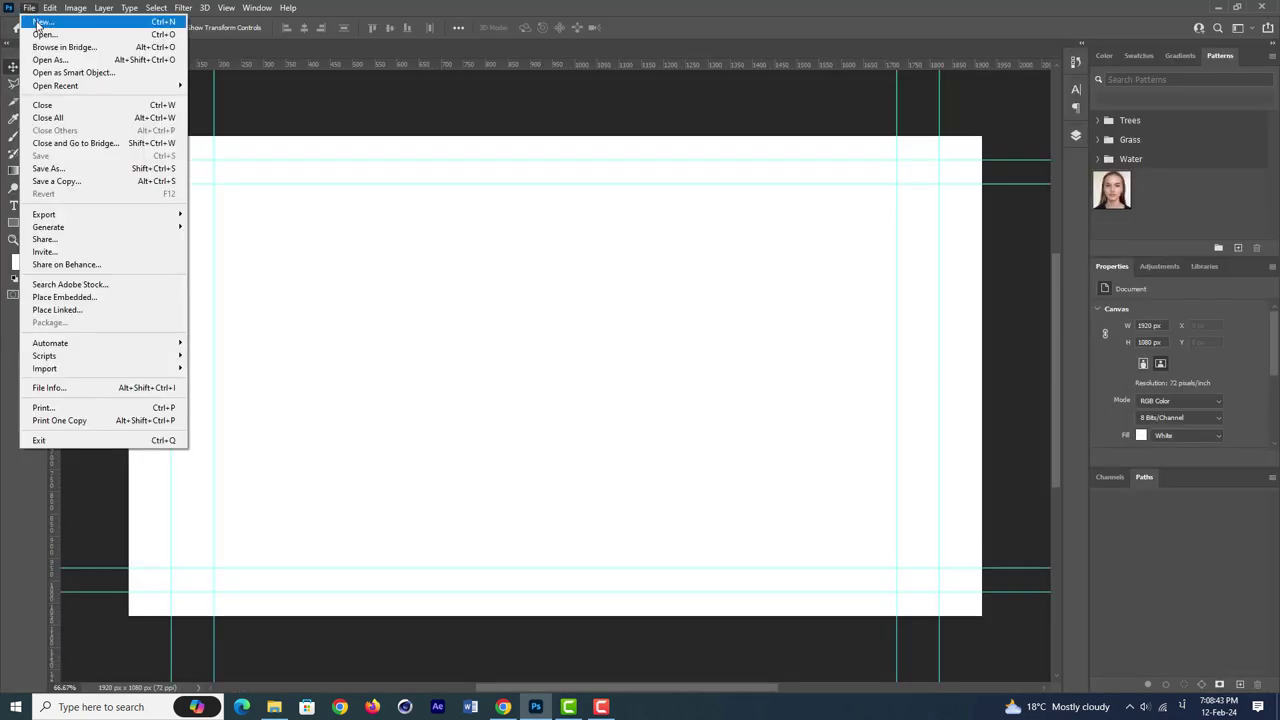
click(35, 26)
click(389, 95)
click(870, 191)
click(810, 216)
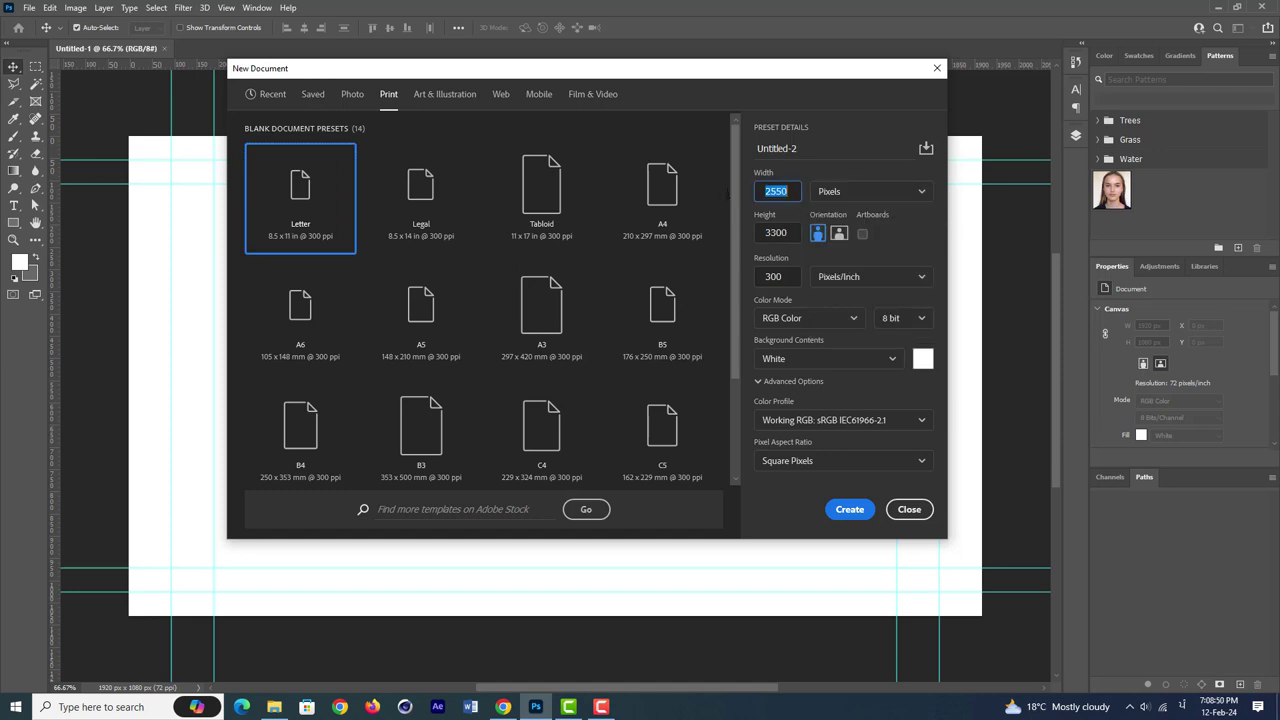
key(Tab)
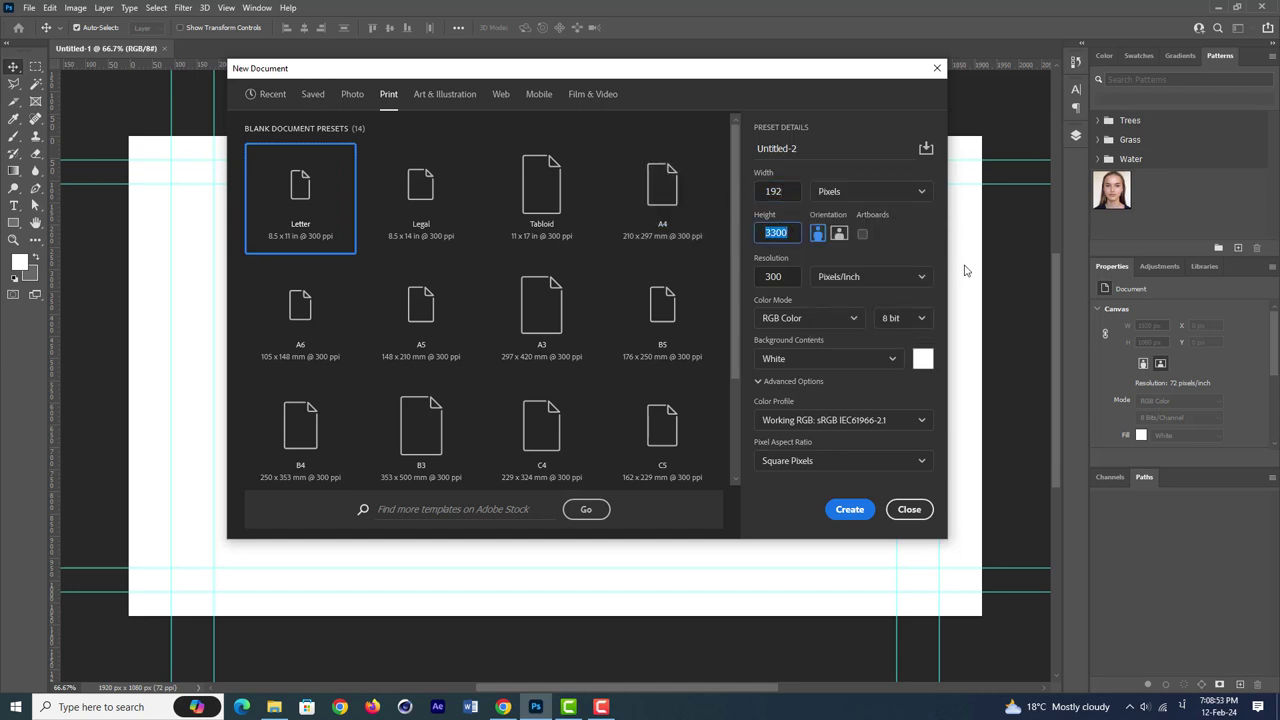
text(198)
click(855, 509)
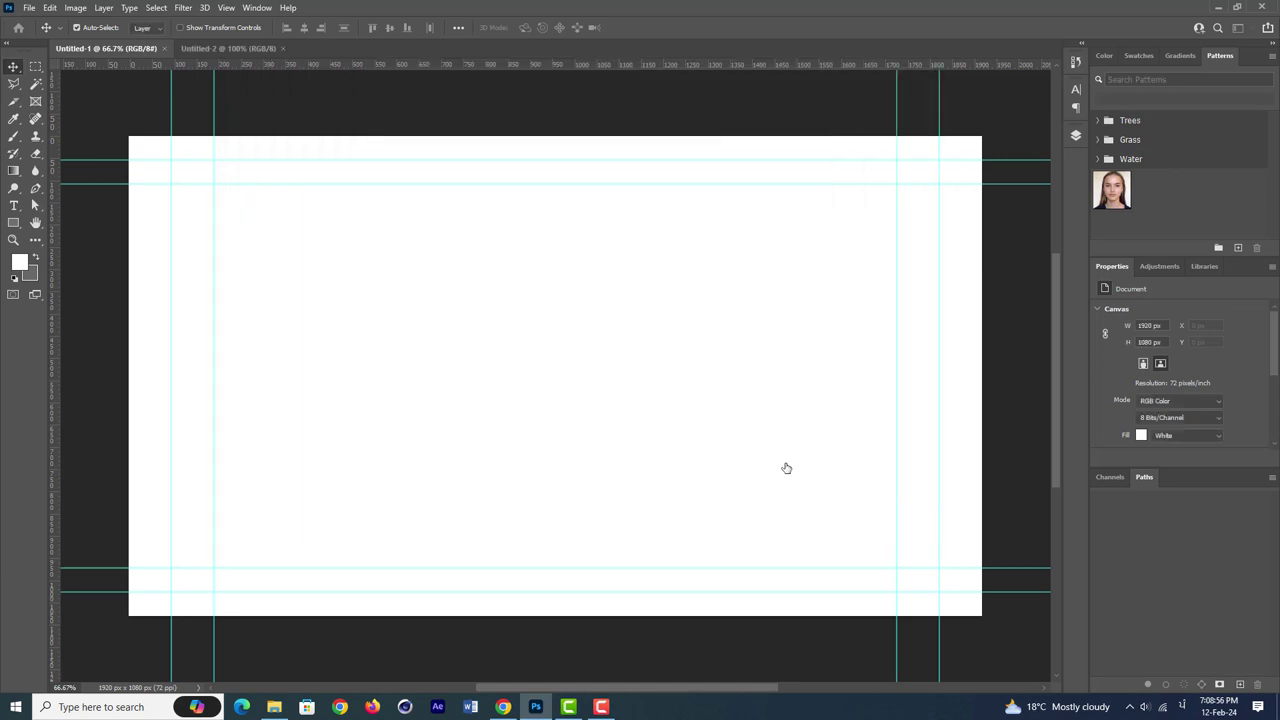
click(594, 361)
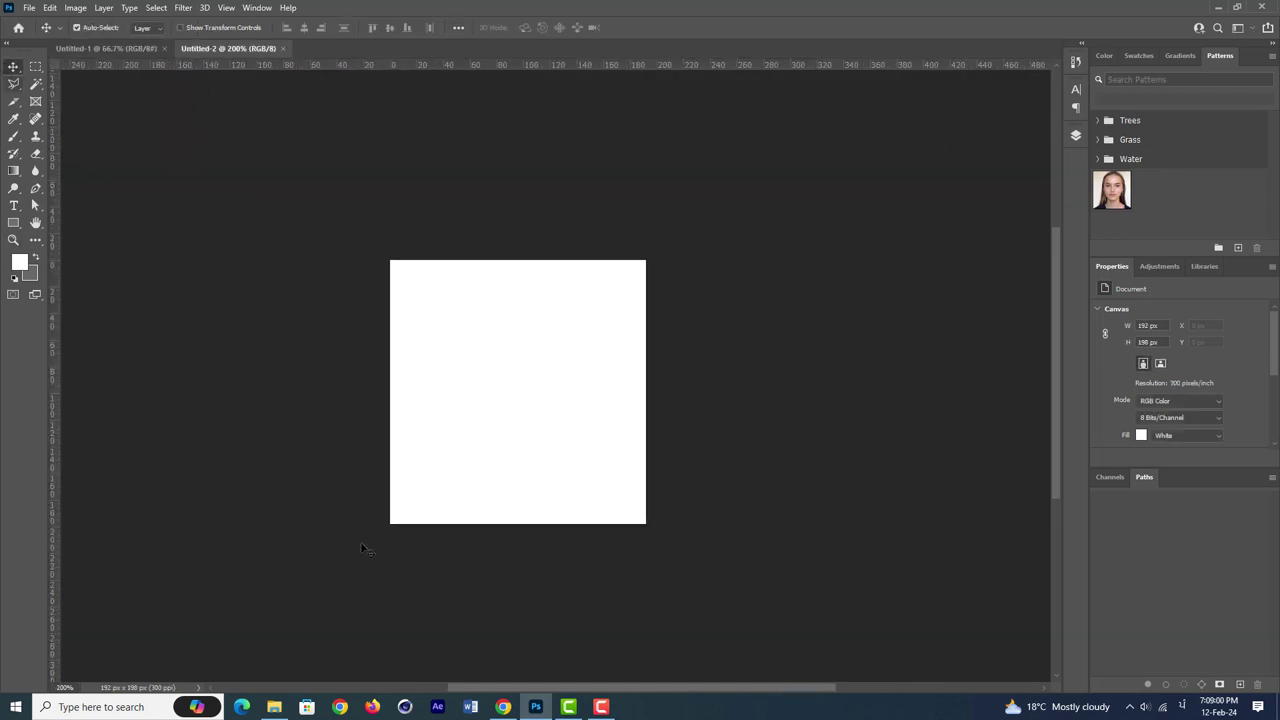
Place the feet photo on the small canvas, scale it to fill, and move it into the layout
click(274, 707)
click(838, 272)
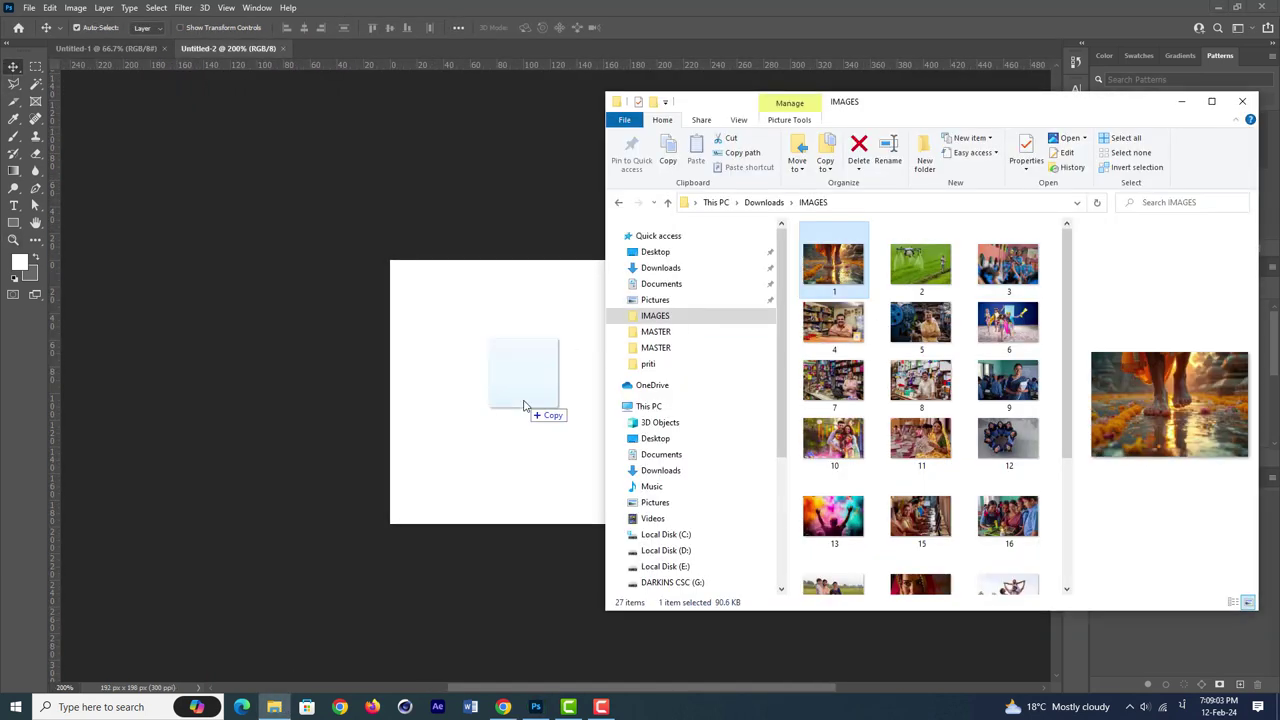
drag(524, 405, 523, 410)
drag(681, 273, 742, 250)
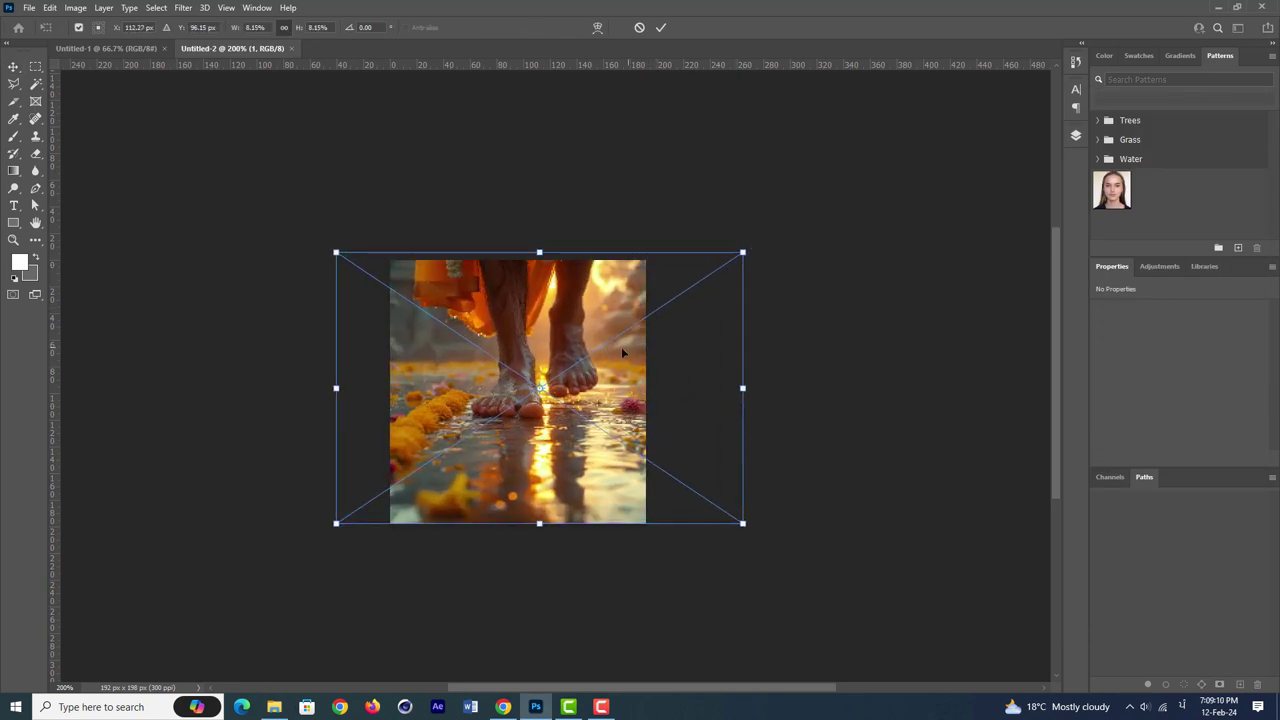
drag(621, 347, 615, 346)
key(Return)
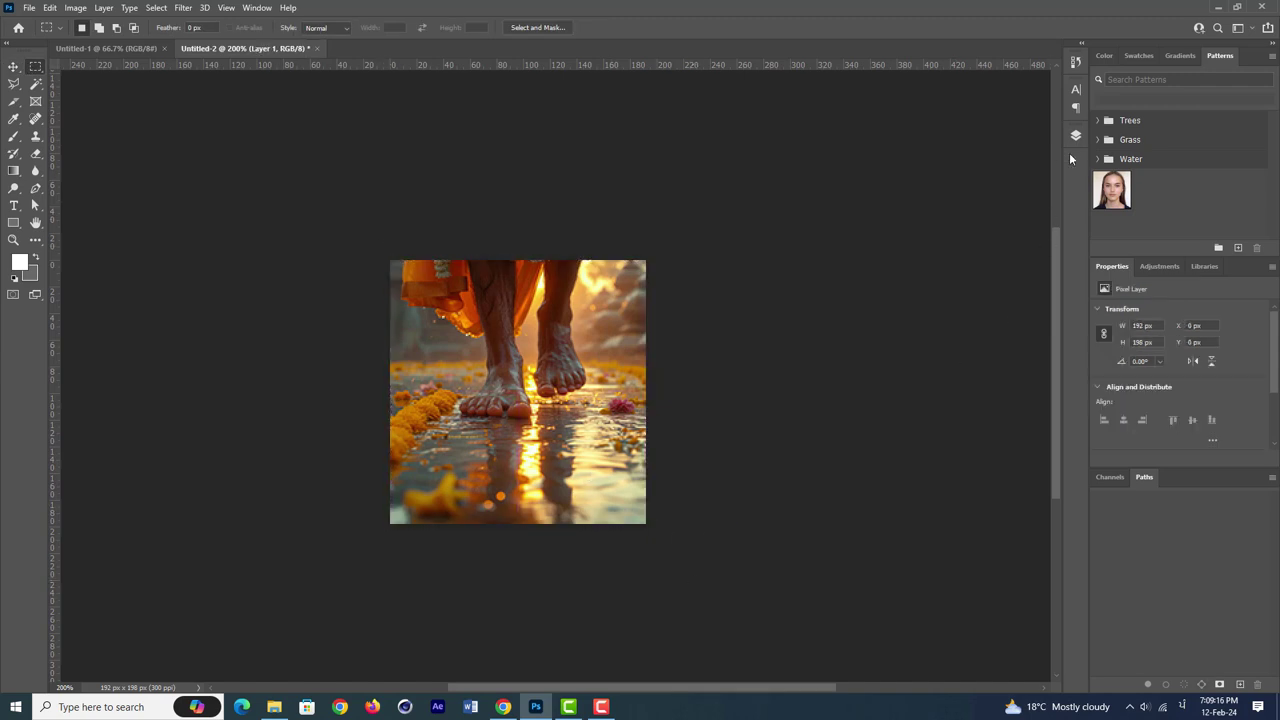
click(1076, 135)
click(992, 245)
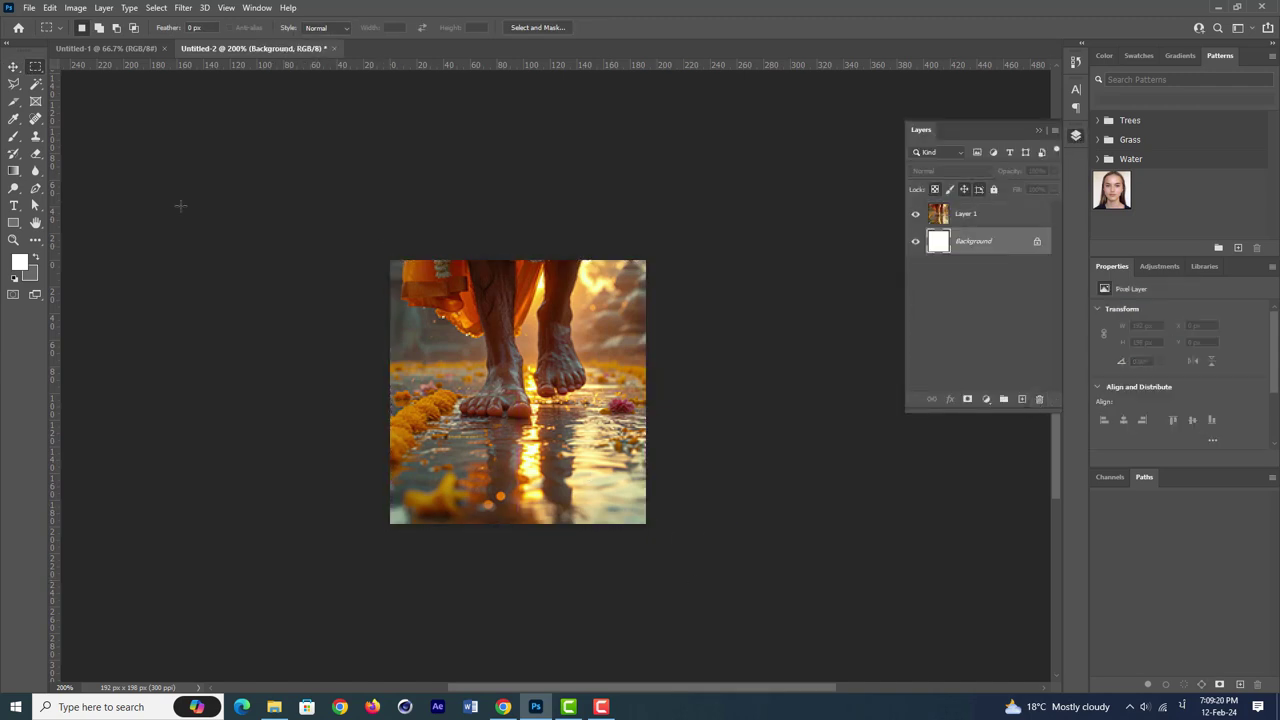
mouse_move(490, 386)
mouse_down()
mouse_move(265, 190)
mouse_move(177, 178)
mouse_up()
Clear the small document and place the drone photo, enlarging it to cover the canvas
click(273, 48)
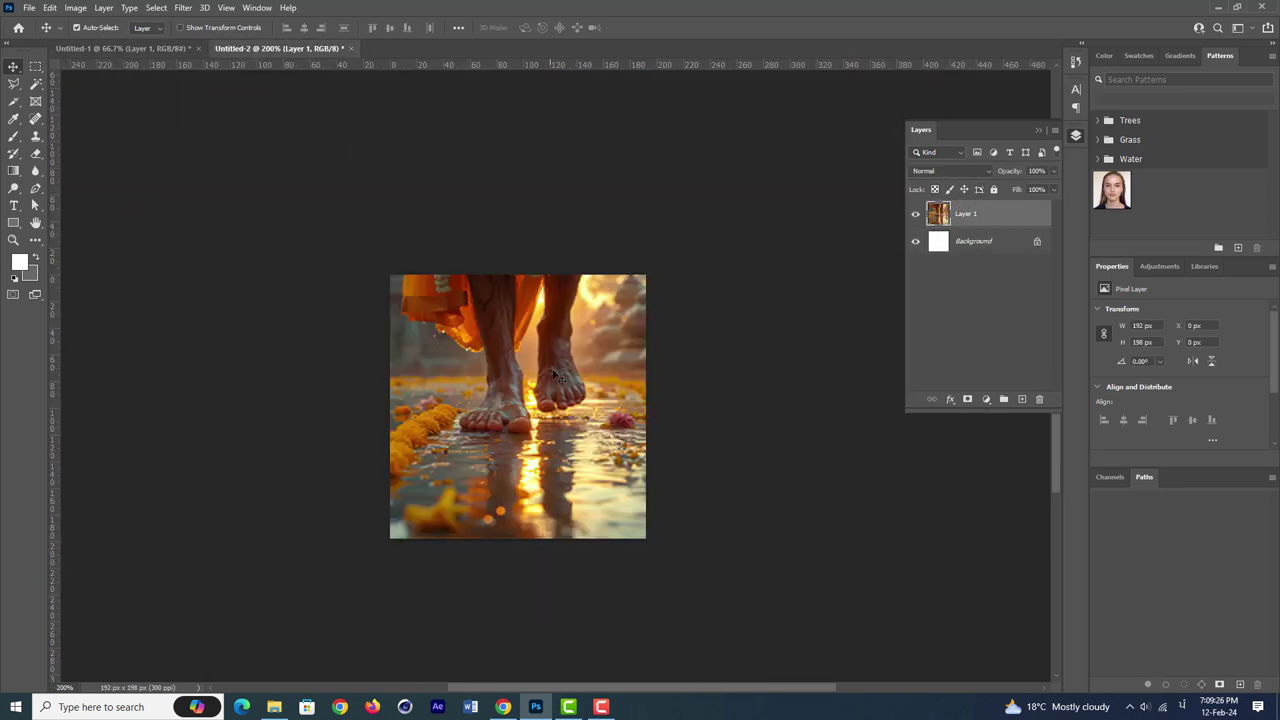
key(Delete)
click(274, 707)
click(921, 269)
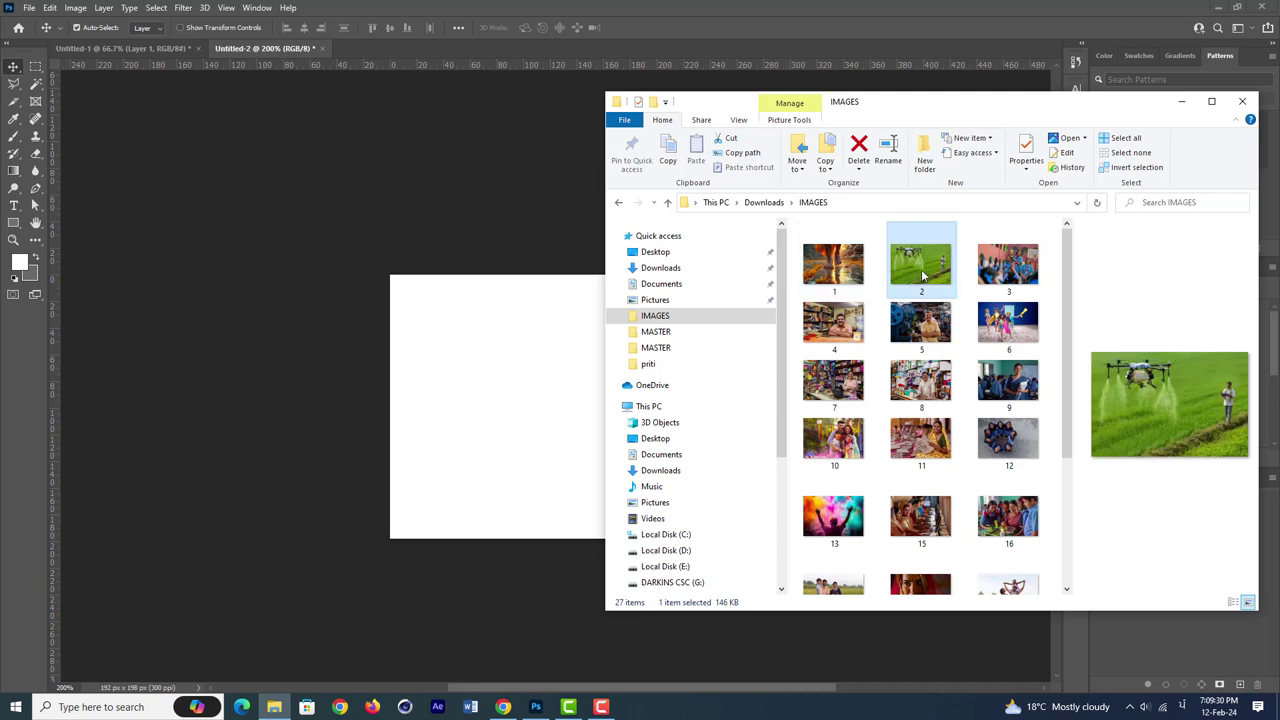
drag(548, 411, 548, 410)
drag(652, 321, 765, 241)
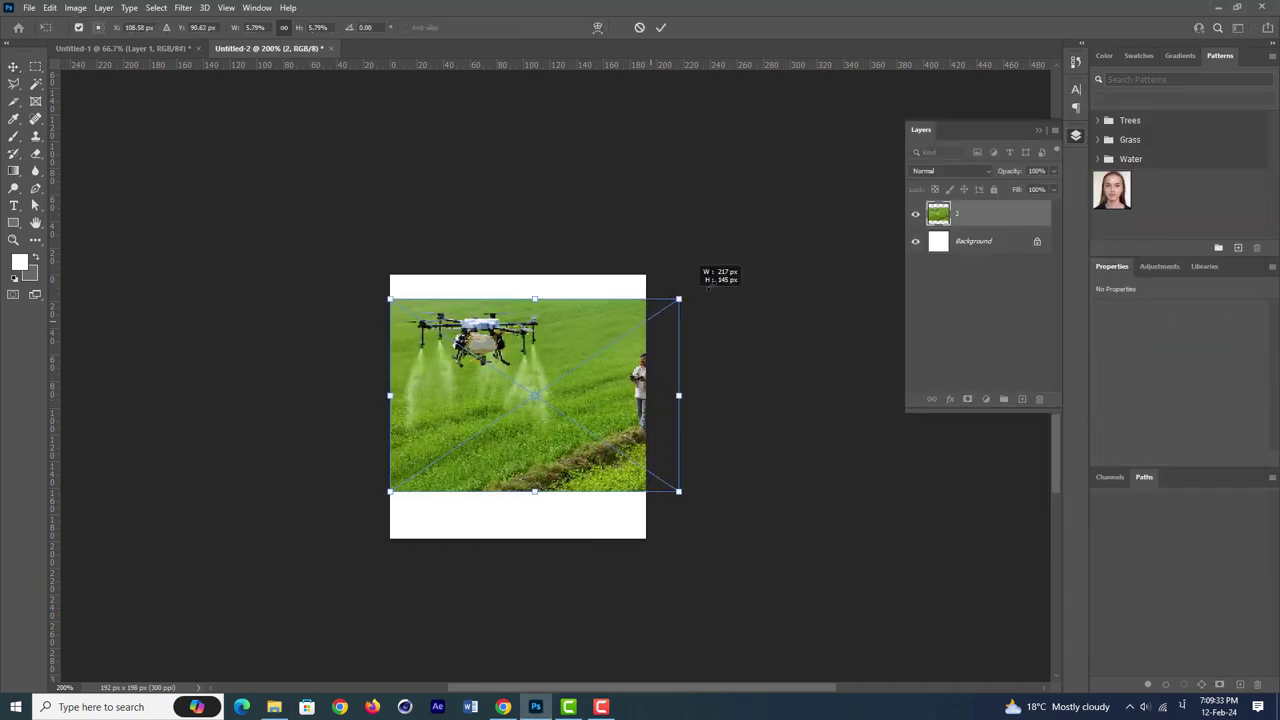
drag(612, 400, 505, 443)
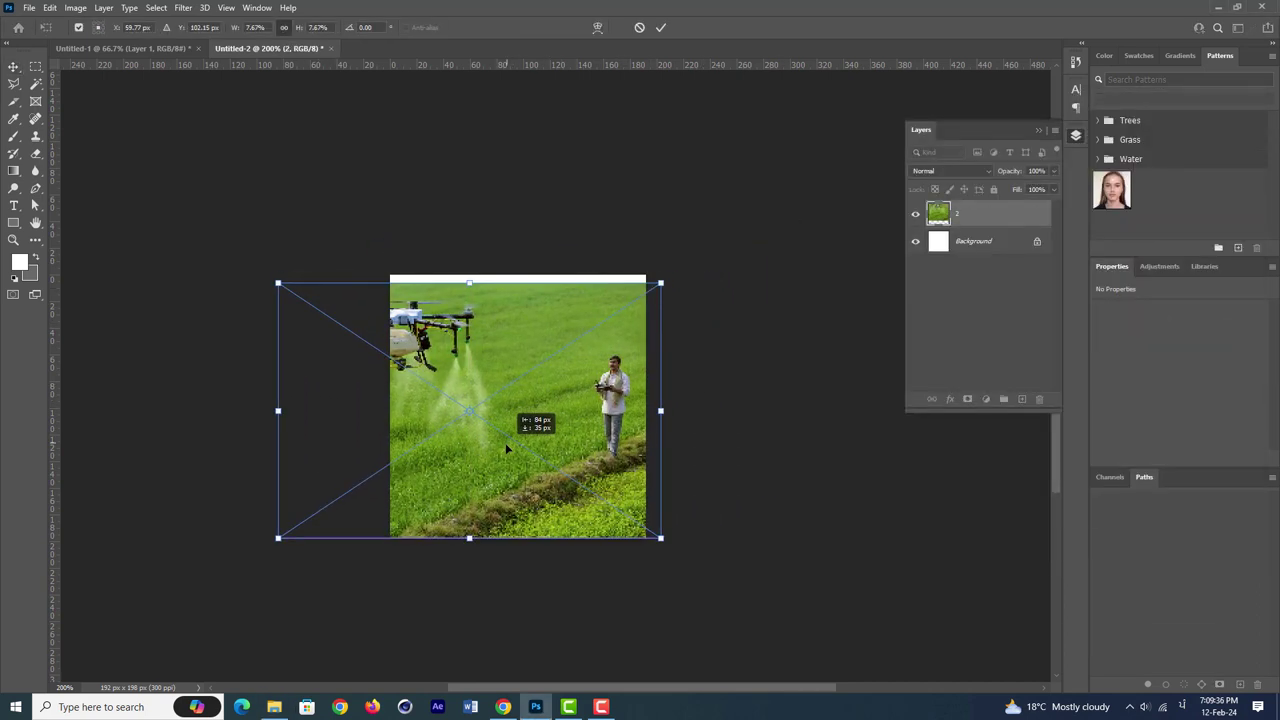
drag(660, 283, 679, 270)
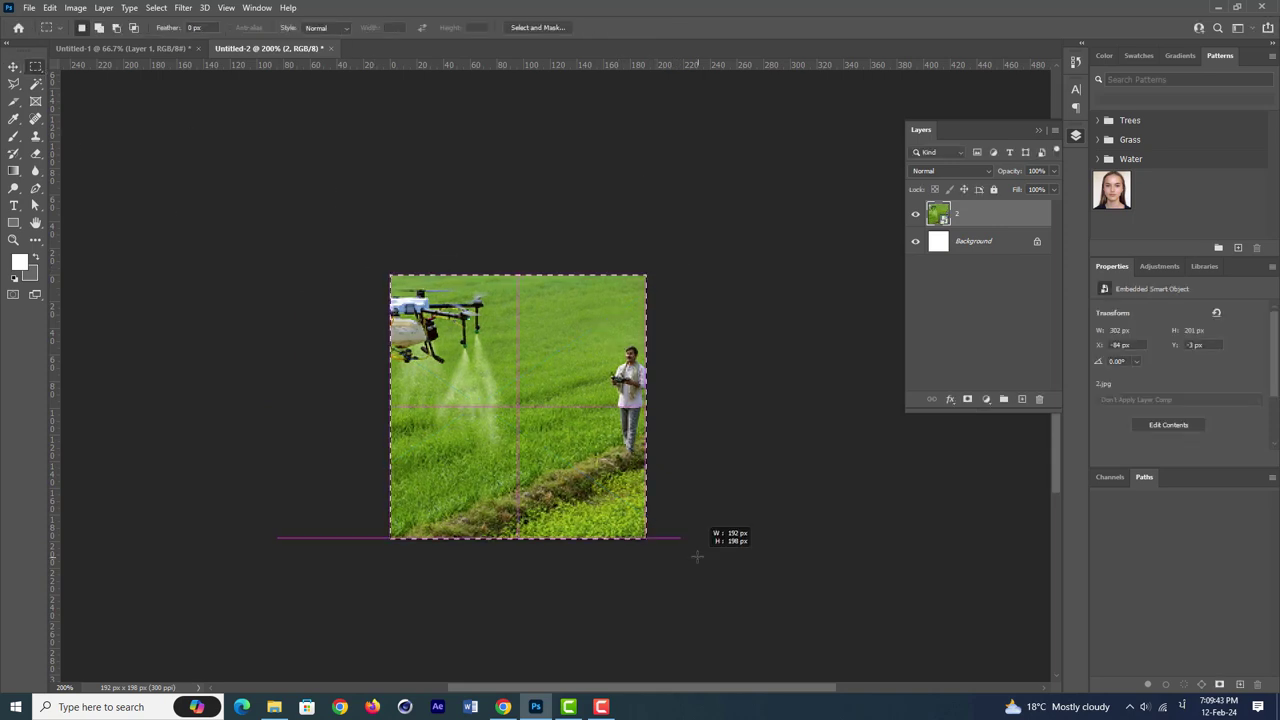
Copy and paste the drone photo's canvas area, delete the original, and drag the tile into the layout
click(49, 7)
click(76, 101)
click(49, 7)
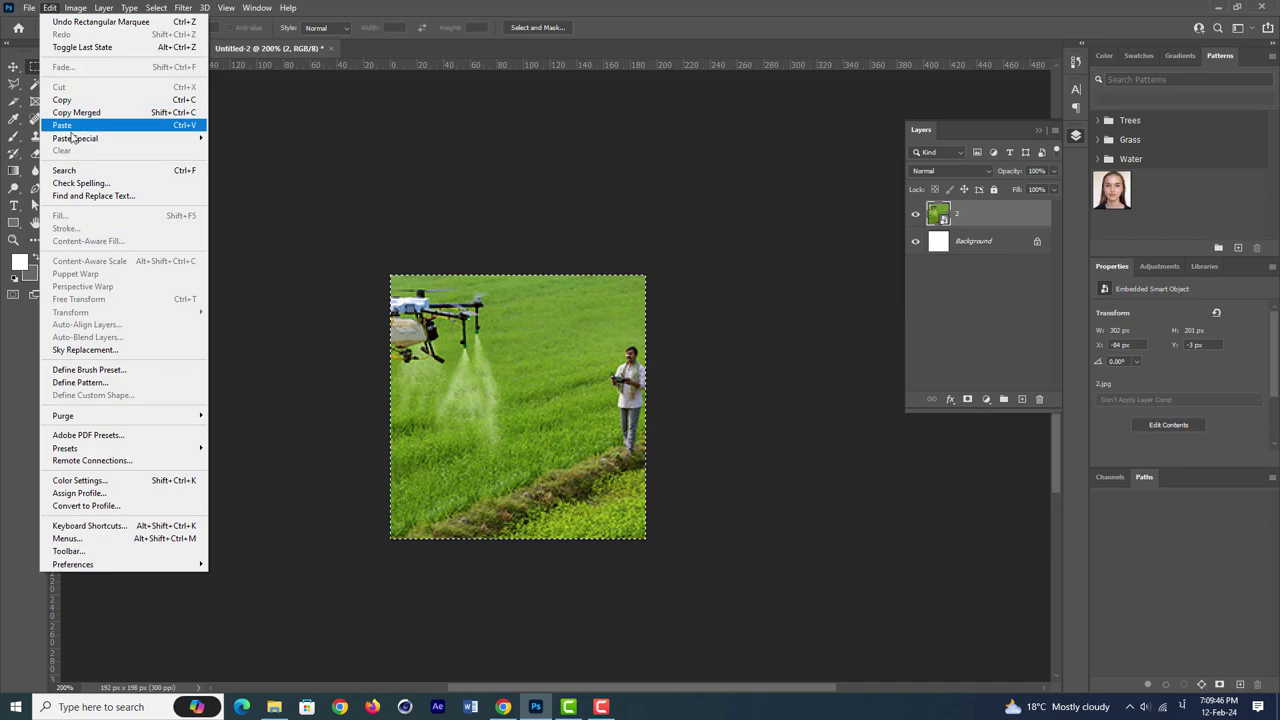
click(76, 123)
click(965, 246)
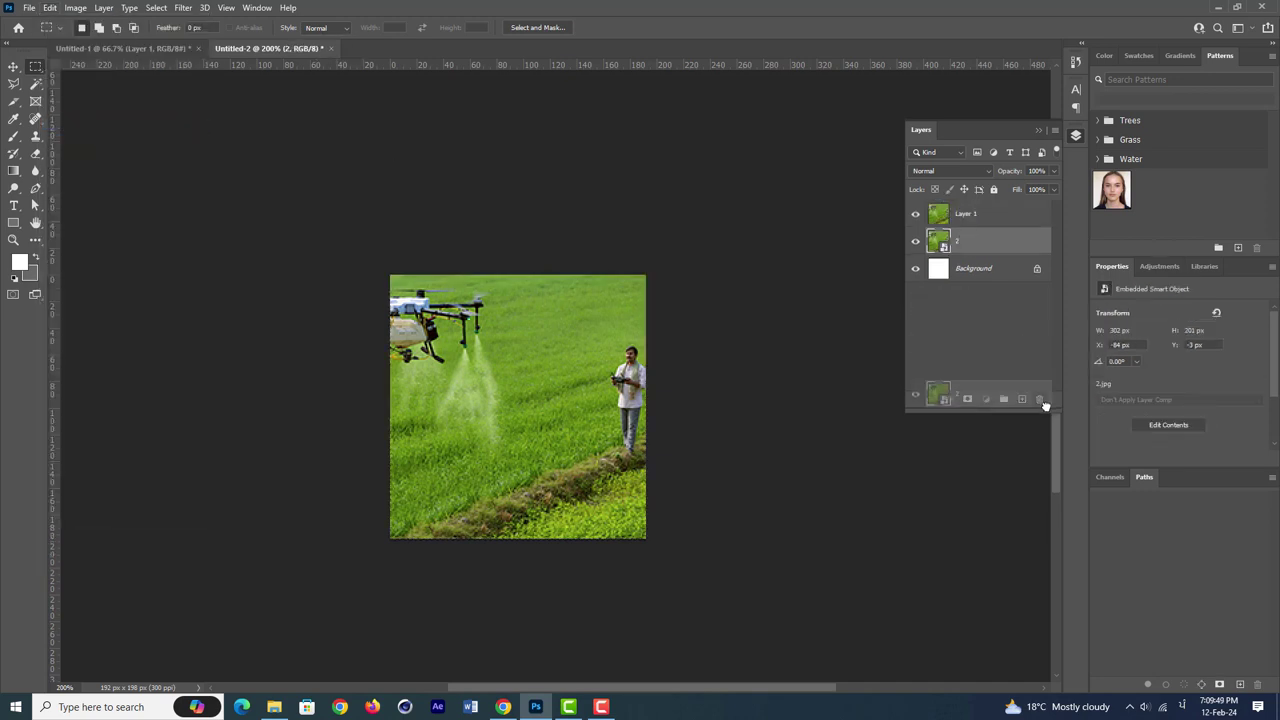
drag(1045, 405, 1041, 400)
drag(528, 350, 262, 200)
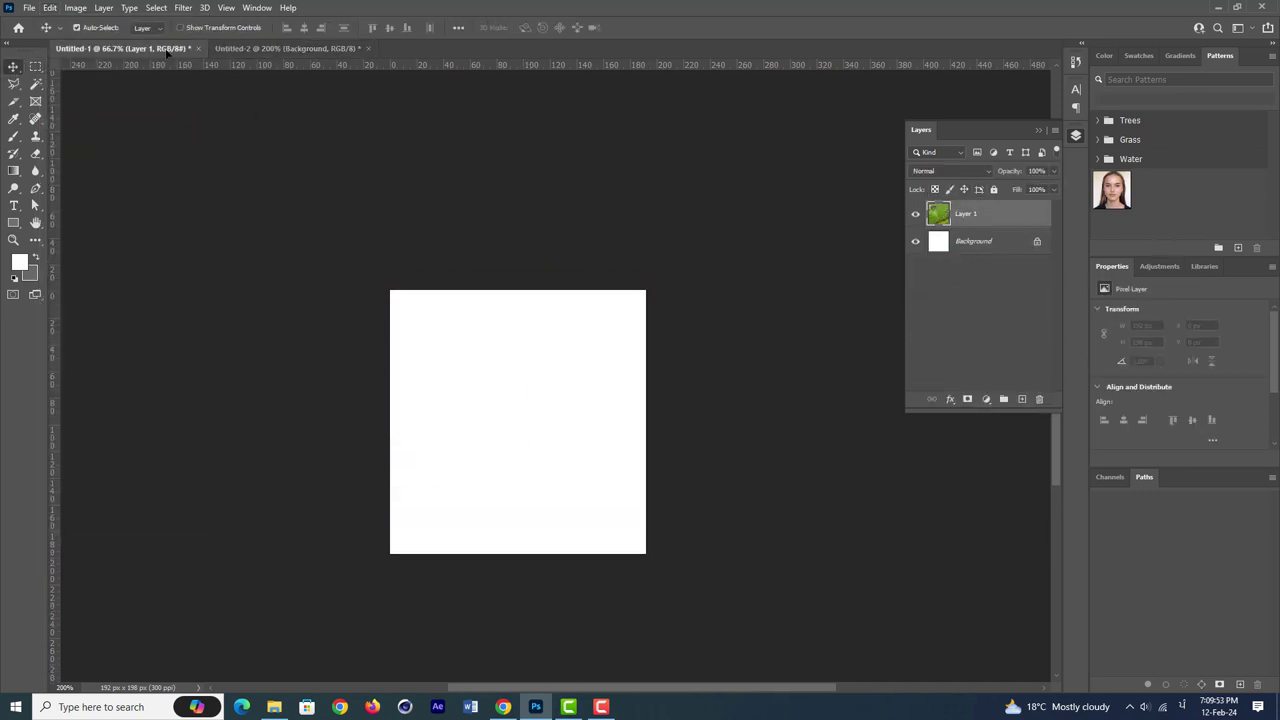
Fit the schoolgirls photo (image 3) to the tile canvas and move it into the layout as the third tile
key(ctrl+Tab)
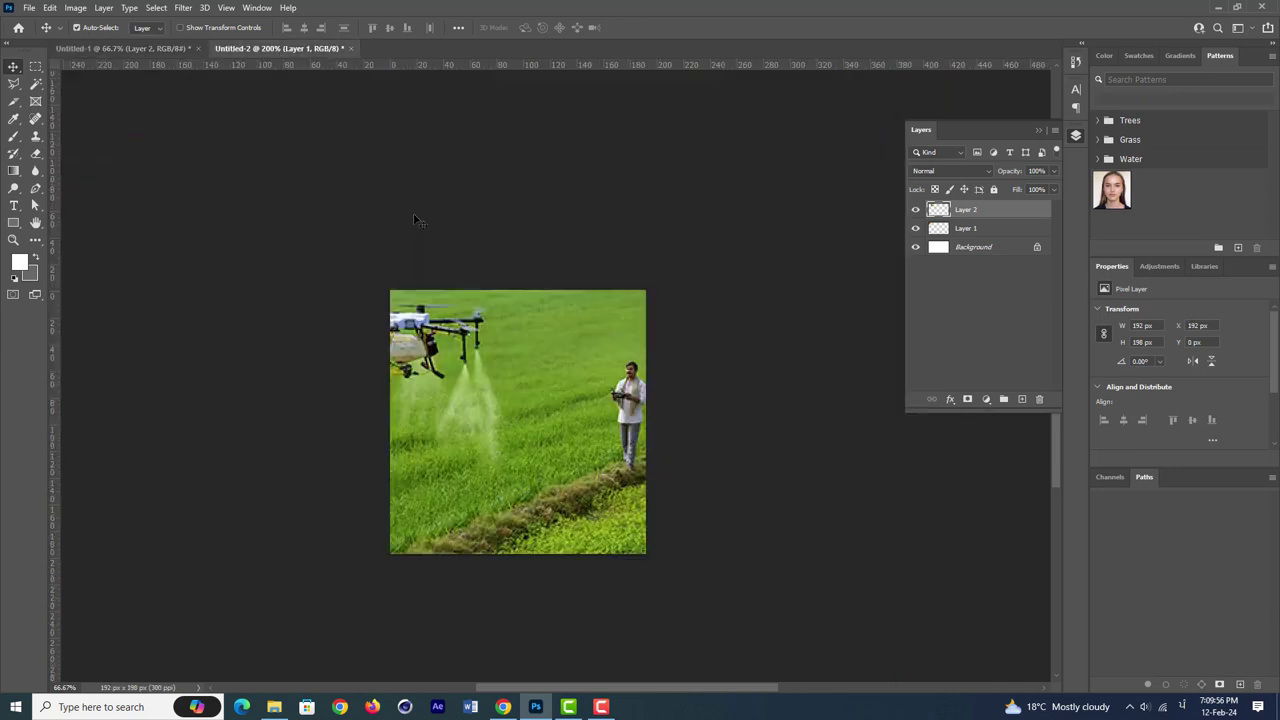
key(Delete)
click(274, 707)
drag(983, 289, 560, 397)
mouse_move(647, 338)
mouse_down()
mouse_move(800, 256)
mouse_move(817, 222)
mouse_up()
drag(605, 383, 455, 432)
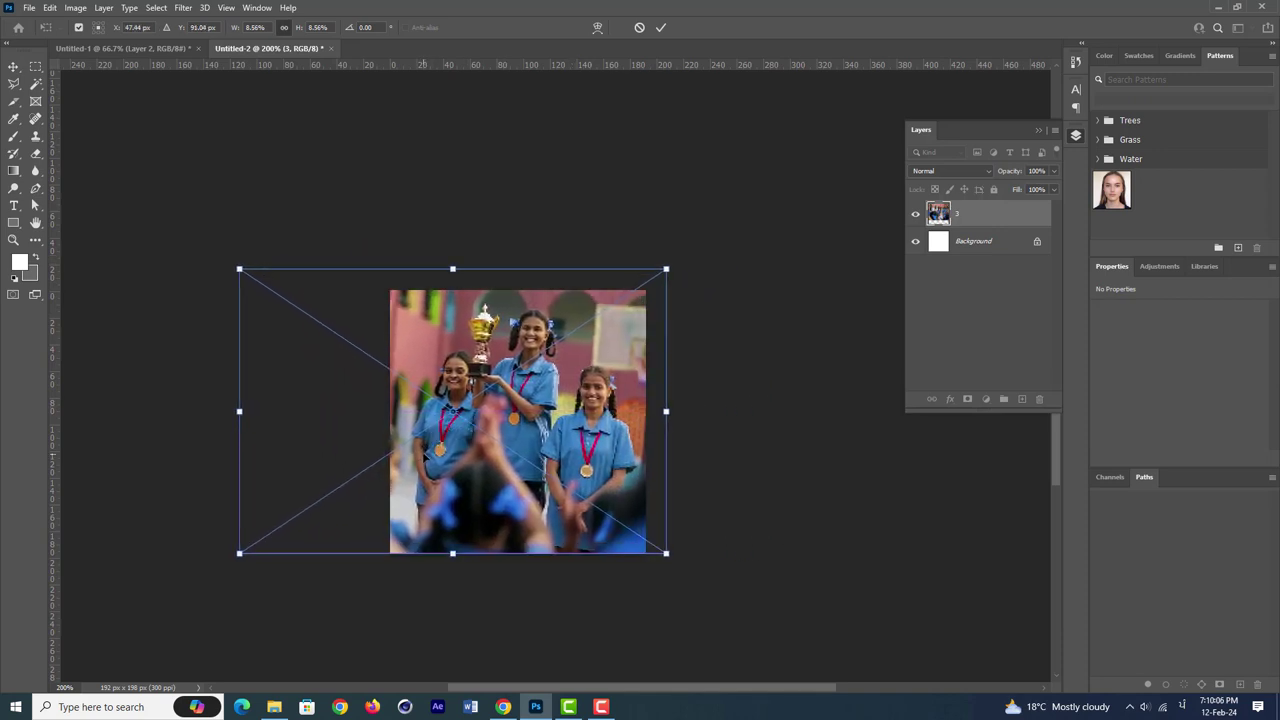
key(Return)
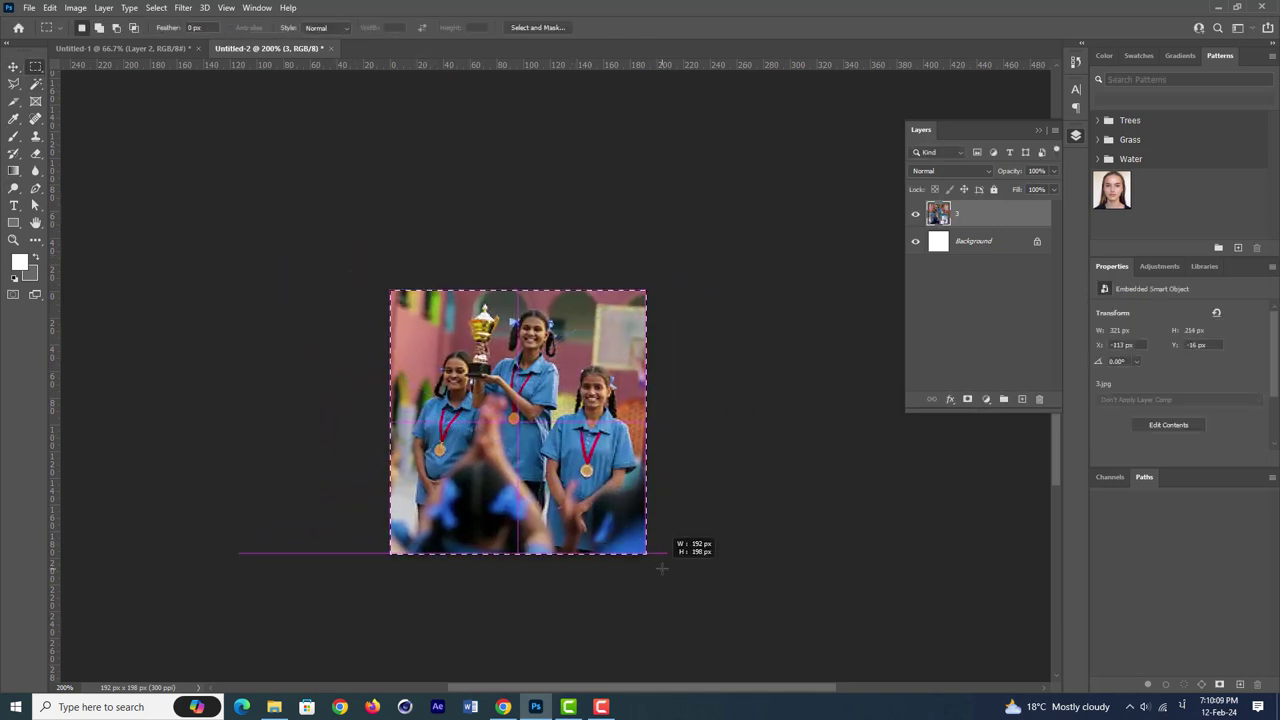
click(978, 242)
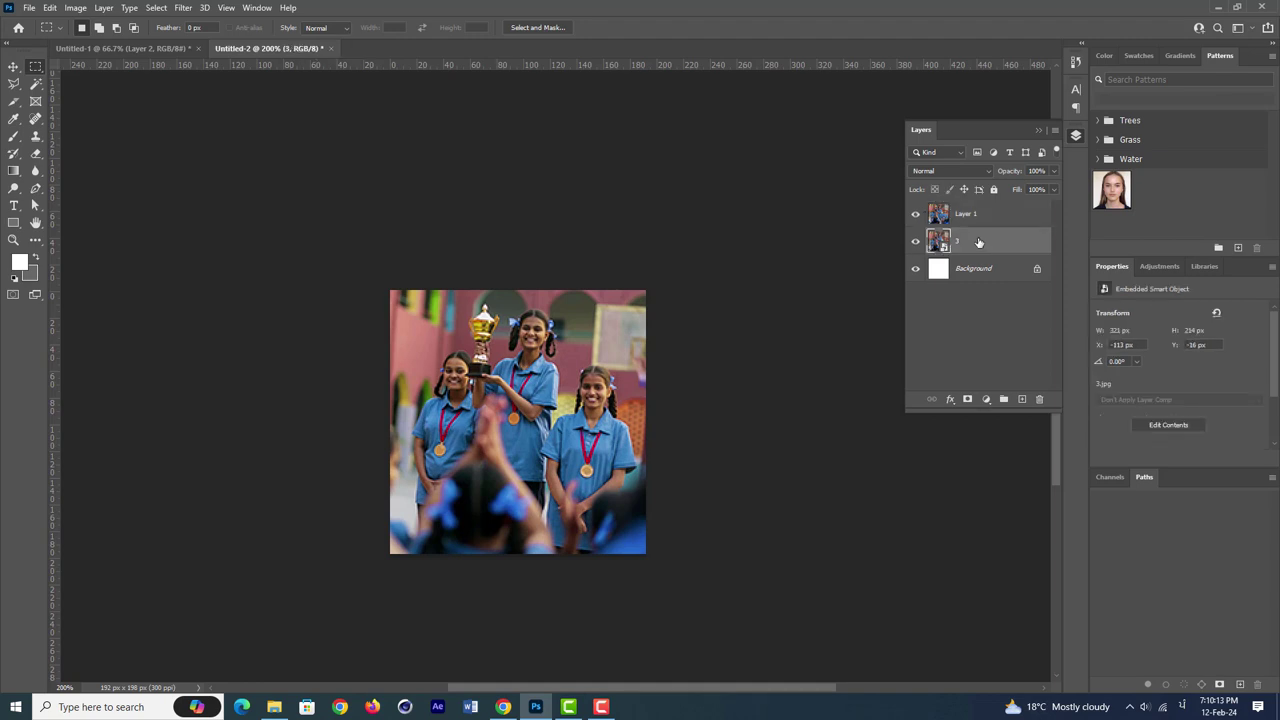
drag(1064, 407, 1039, 400)
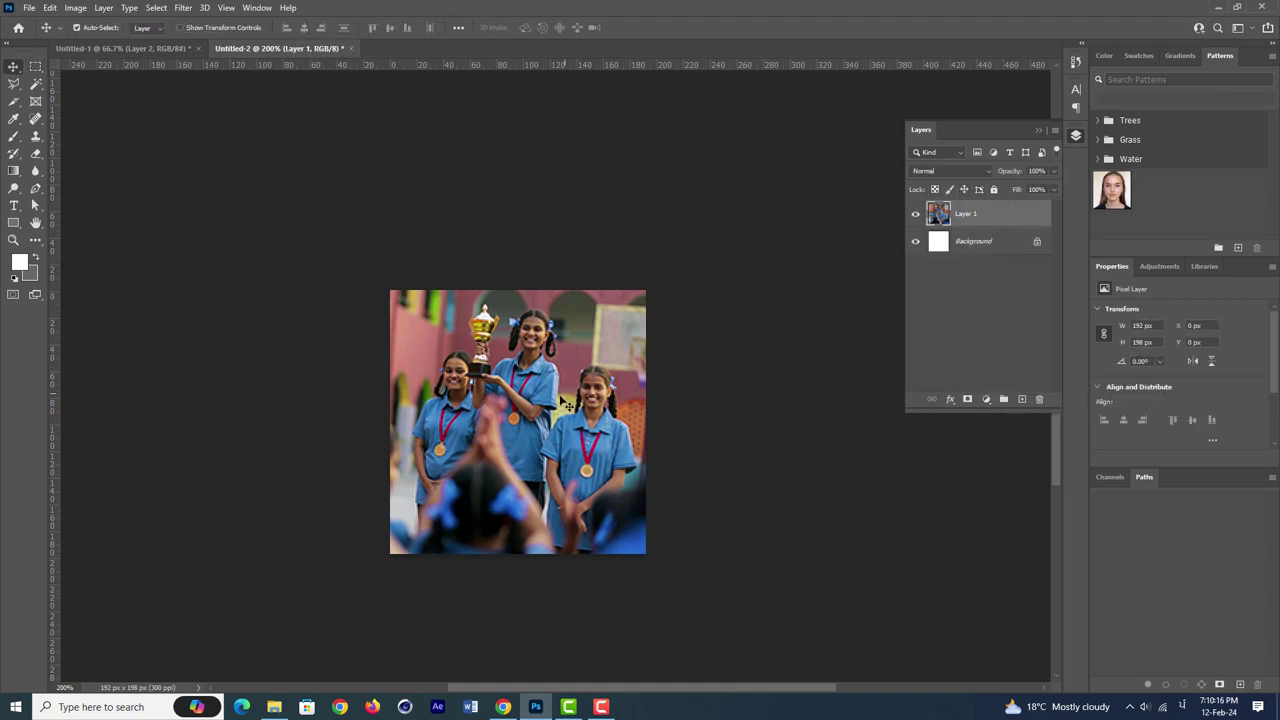
drag(567, 404, 340, 215)
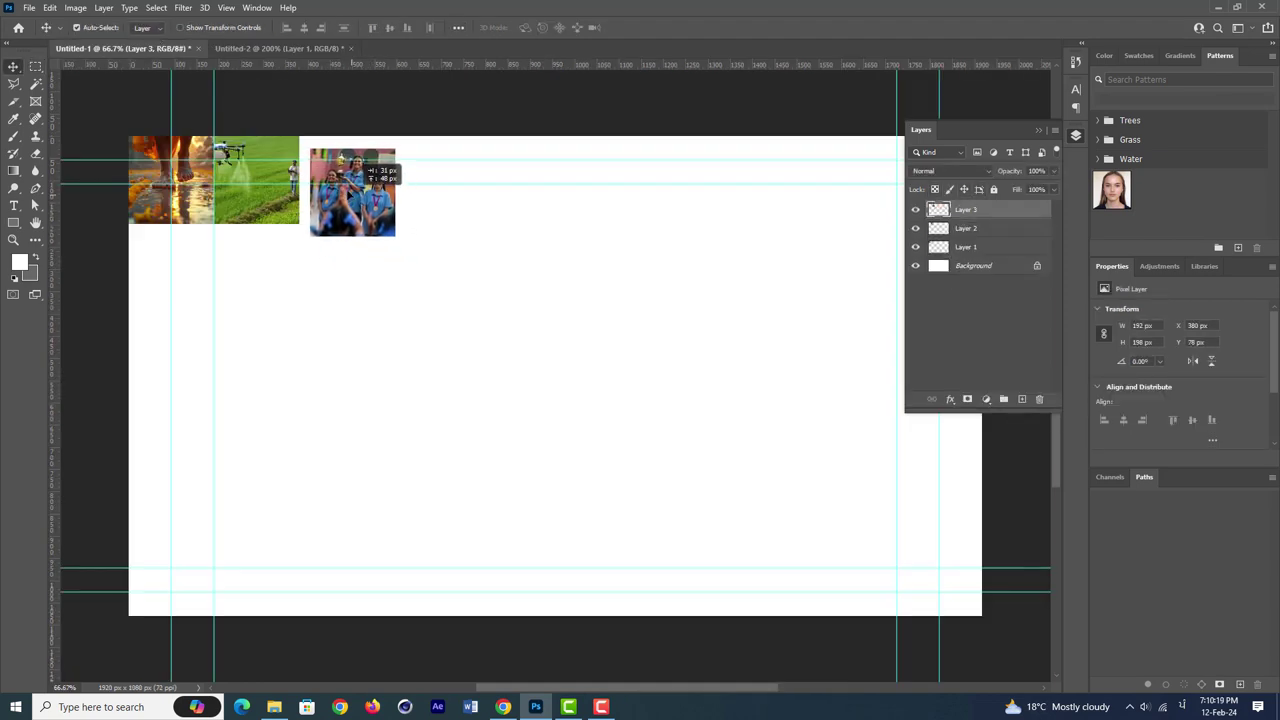
Fit the shopkeeper photo (image 4) to the tile and add it as the fourth tile
click(288, 50)
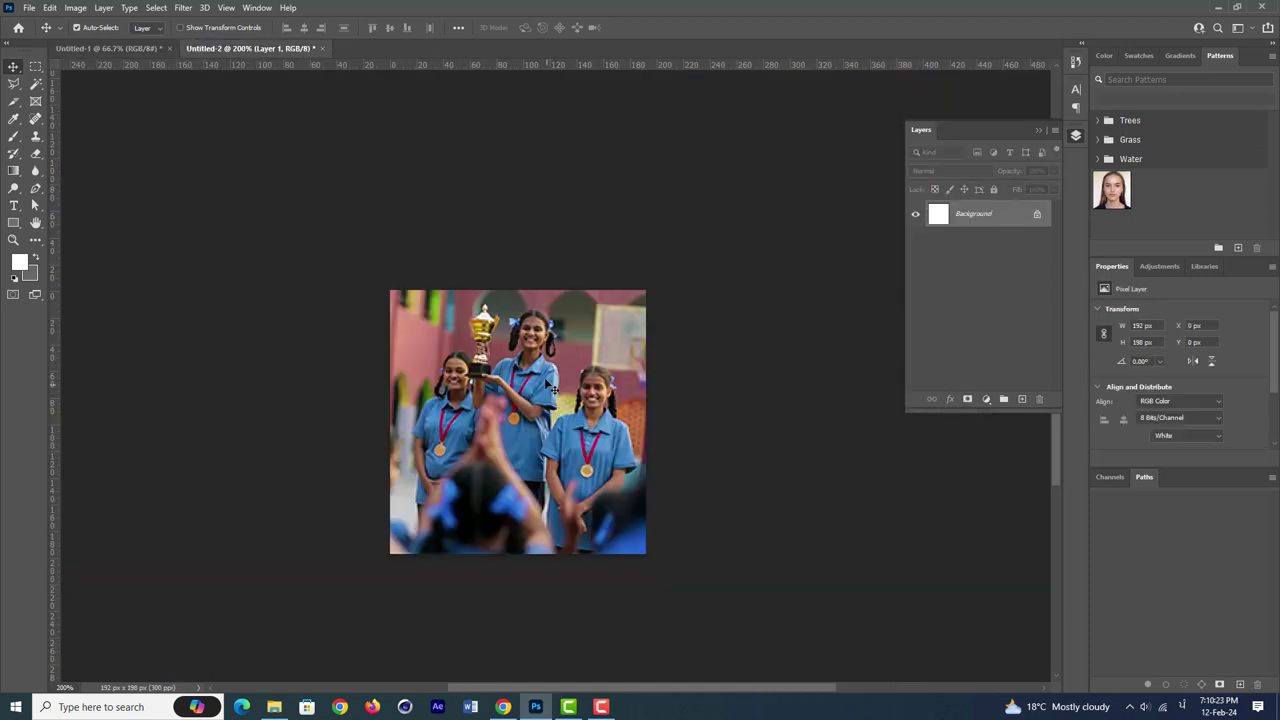
click(274, 707)
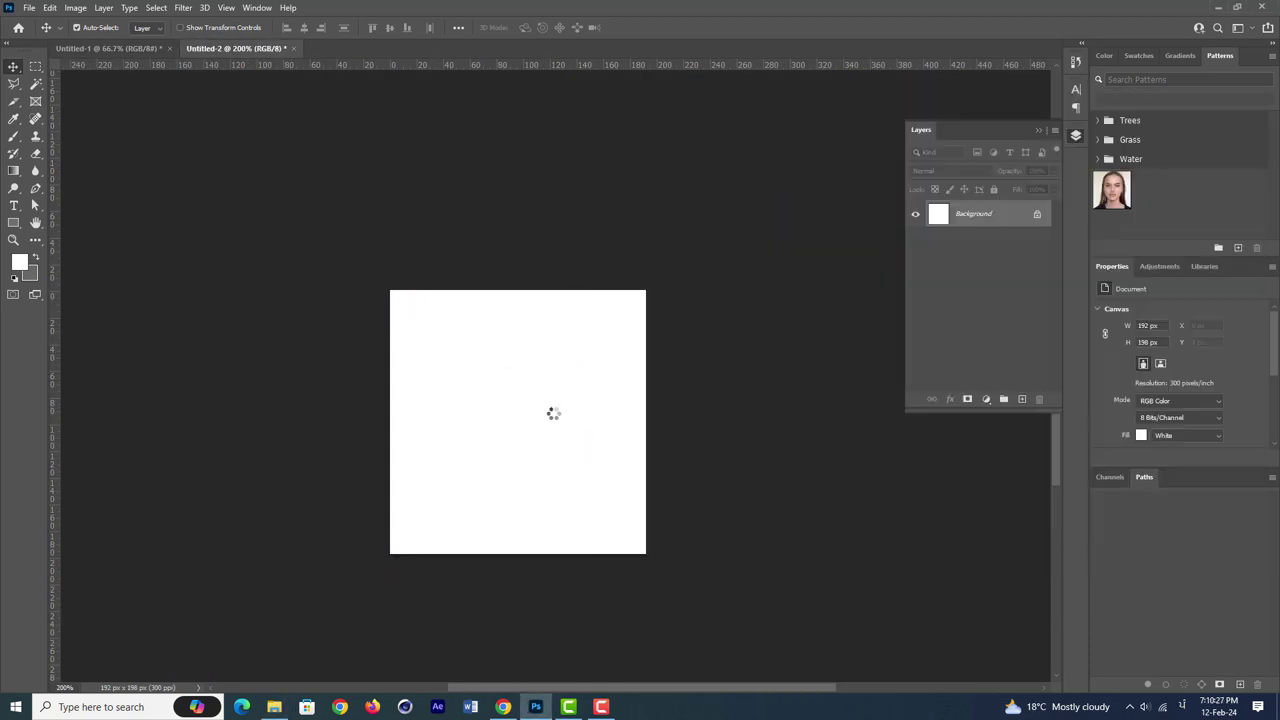
drag(847, 332, 551, 411)
drag(646, 337, 792, 248)
mouse_move(574, 418)
mouse_down()
mouse_move(447, 465)
mouse_move(525, 460)
mouse_up()
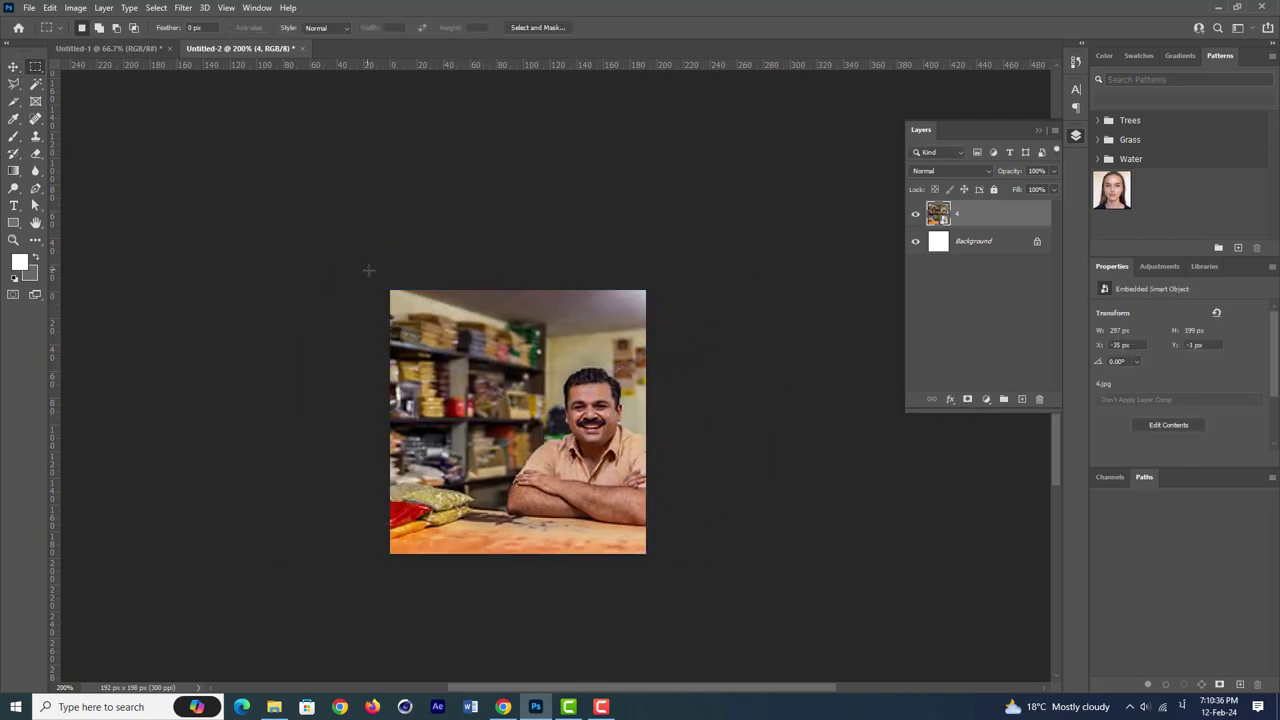
click(976, 242)
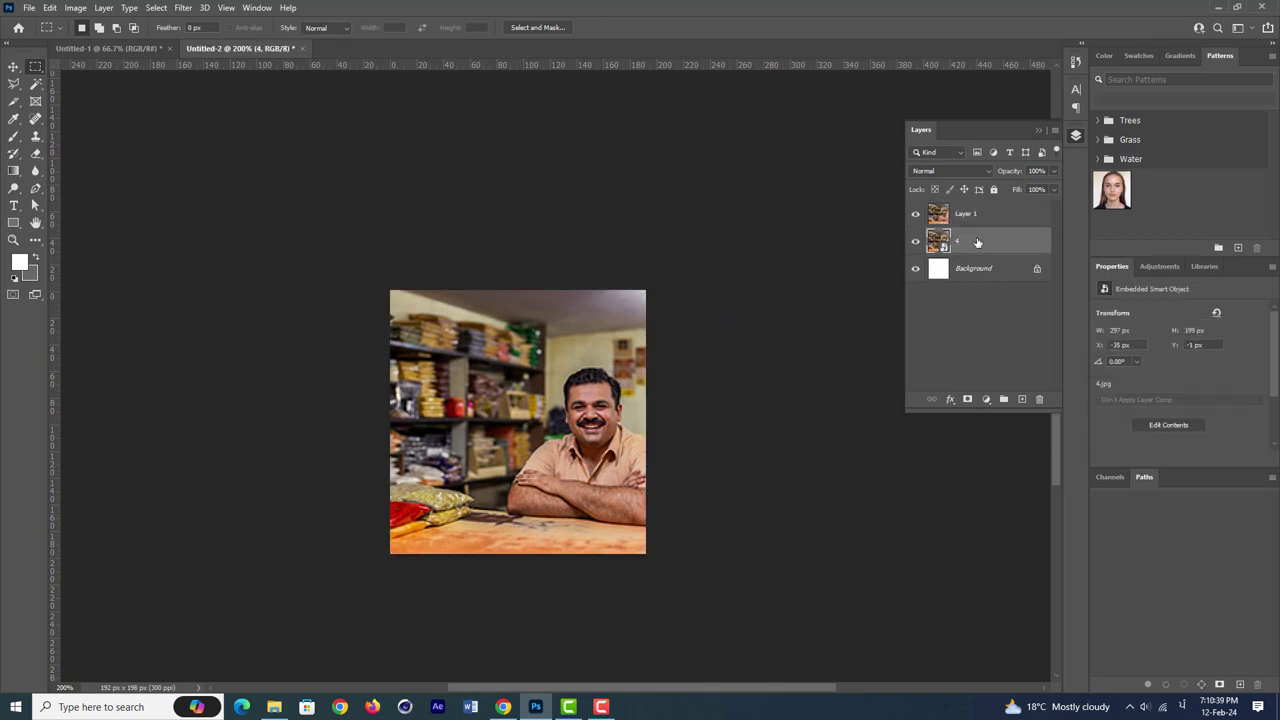
mouse_move(392, 259)
mouse_down()
mouse_move(472, 205)
mouse_move(452, 165)
mouse_up()
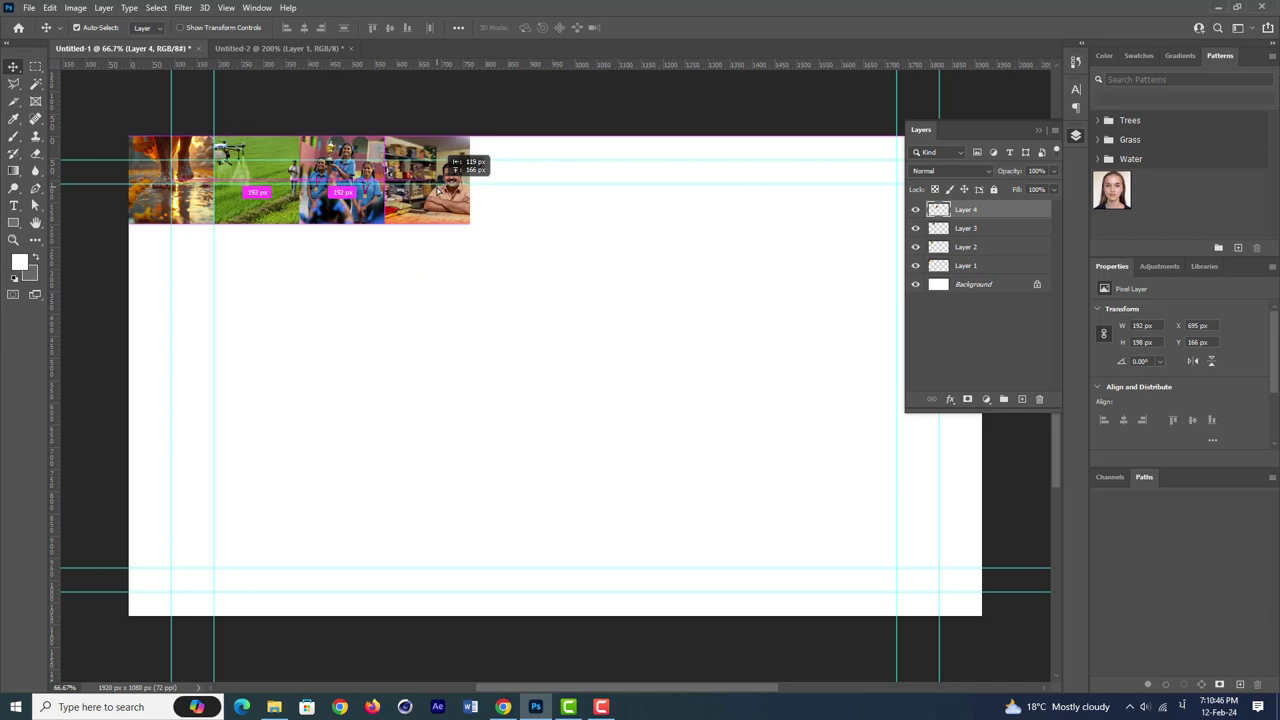
Clear the tile document, place and fit the workshop photo, and delete leftover layers
click(281, 49)
key(Delete)
click(274, 707)
drag(920, 380, 517, 438)
drag(646, 354, 665, 311)
drag(600, 355, 640, 367)
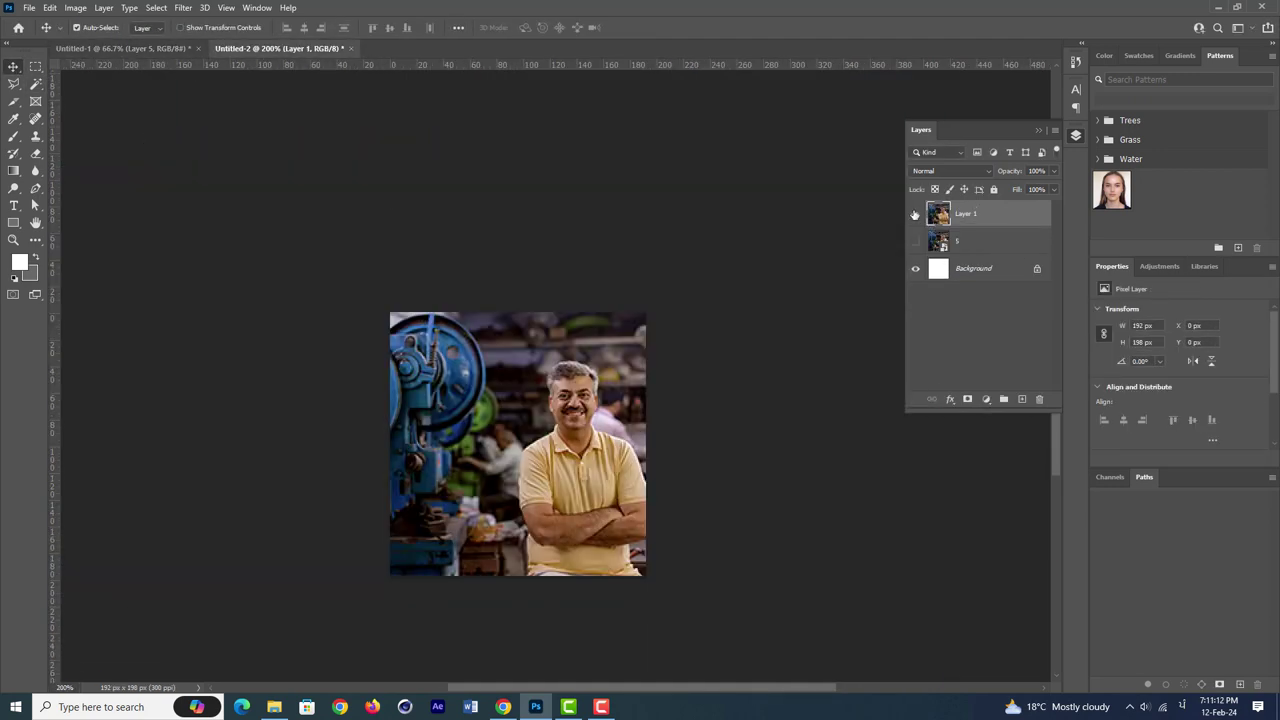
click(958, 241)
drag(958, 241, 1039, 399)
Fit the beach photo (image 6) to the canvas and turn it into a plain copied layer
click(1039, 399)
click(274, 707)
drag(1008, 322, 559, 432)
drag(643, 357, 803, 269)
drag(600, 420, 586, 450)
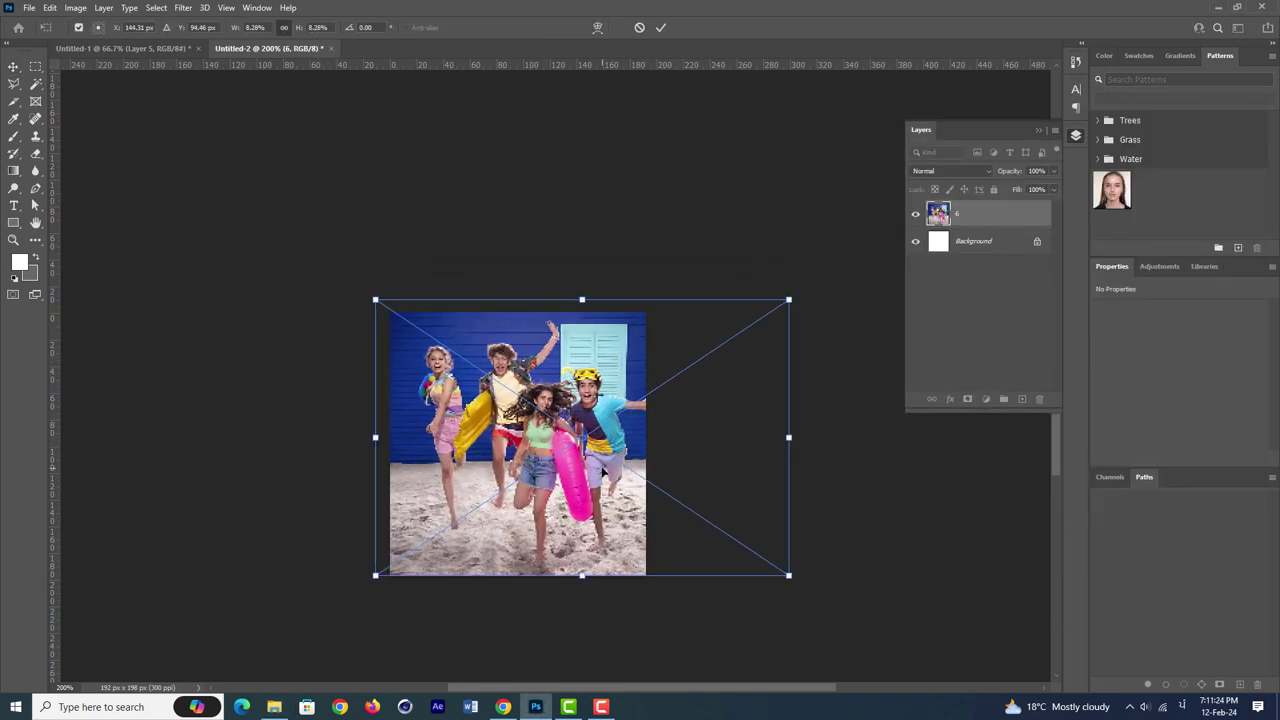
key(Return)
key(m)
key(ctrl+c)
key(ctrl+v)
click(1000, 231)
key(Delete)
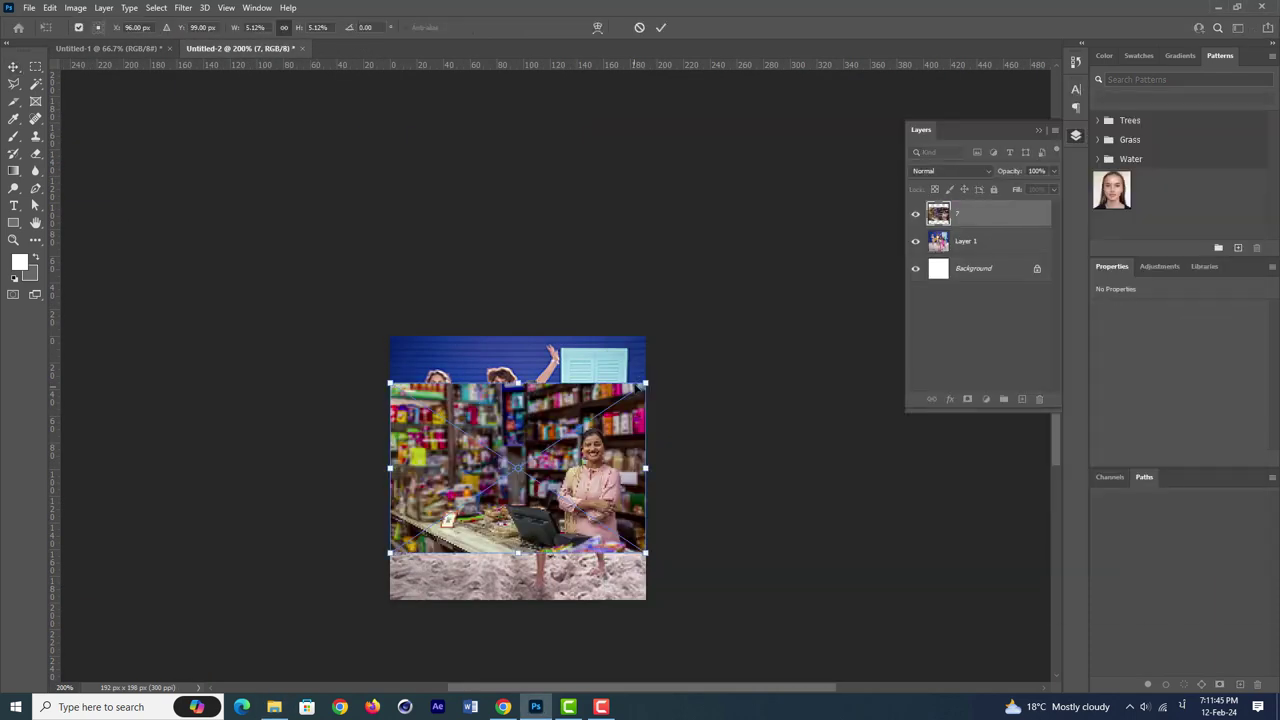
Add the shop photo to the end of the collage row and clear Untitled-2's used layers
key(Return)
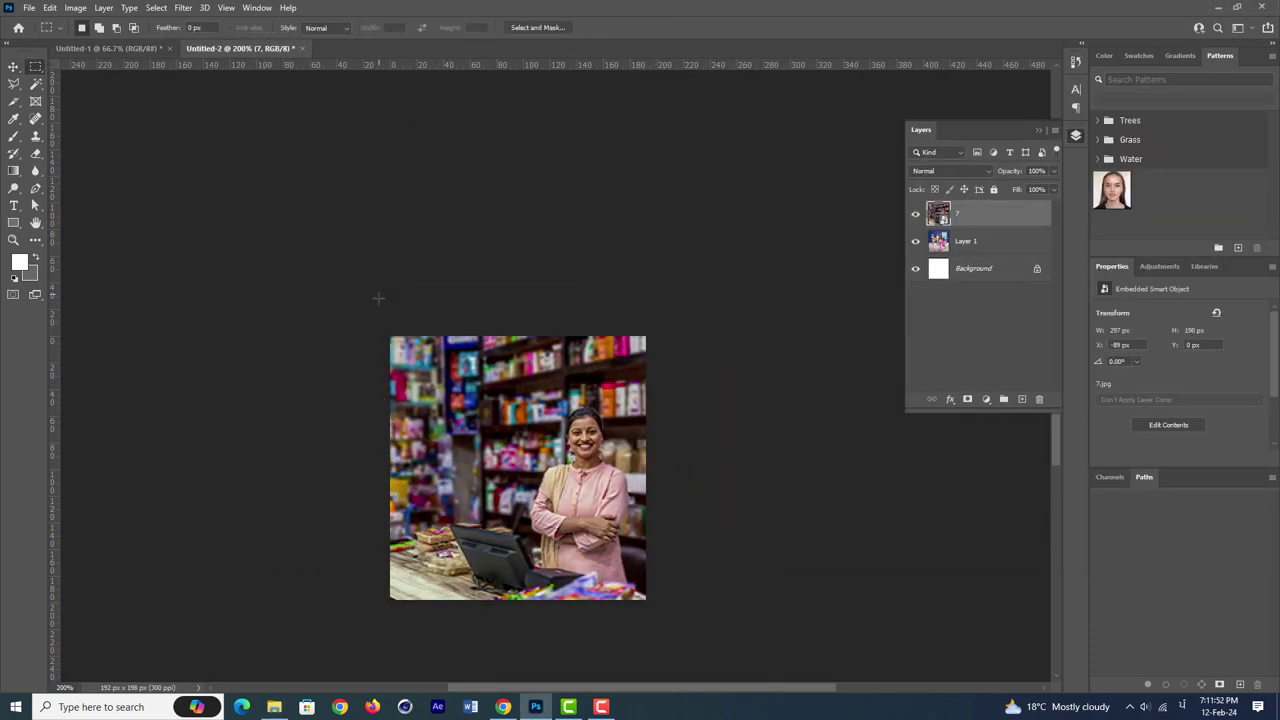
mouse_move(490, 413)
mouse_down()
mouse_move(214, 114)
mouse_move(692, 195)
mouse_up()
key(ctrl+Tab)
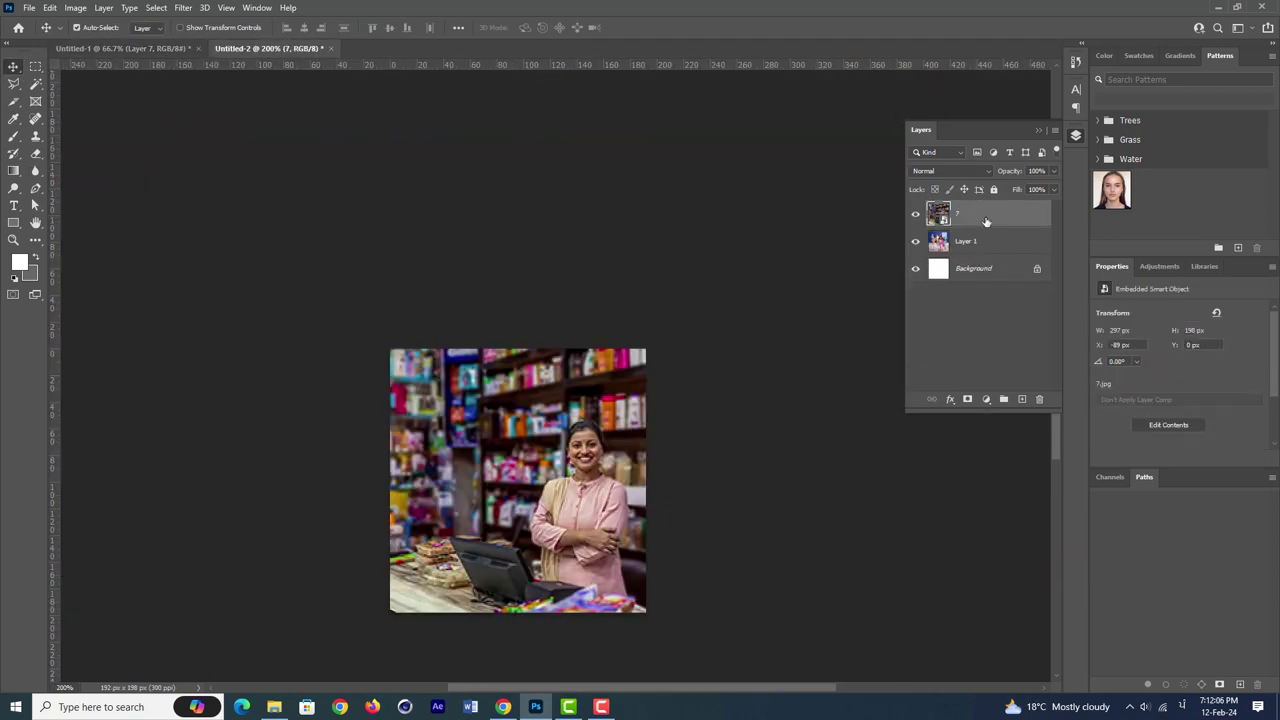
key(Delete)
key(alt+Tab)
Place image 8, crop it to the canvas with a marquee and Ctrl+J, and move it into the collage
drag(920, 380, 529, 457)
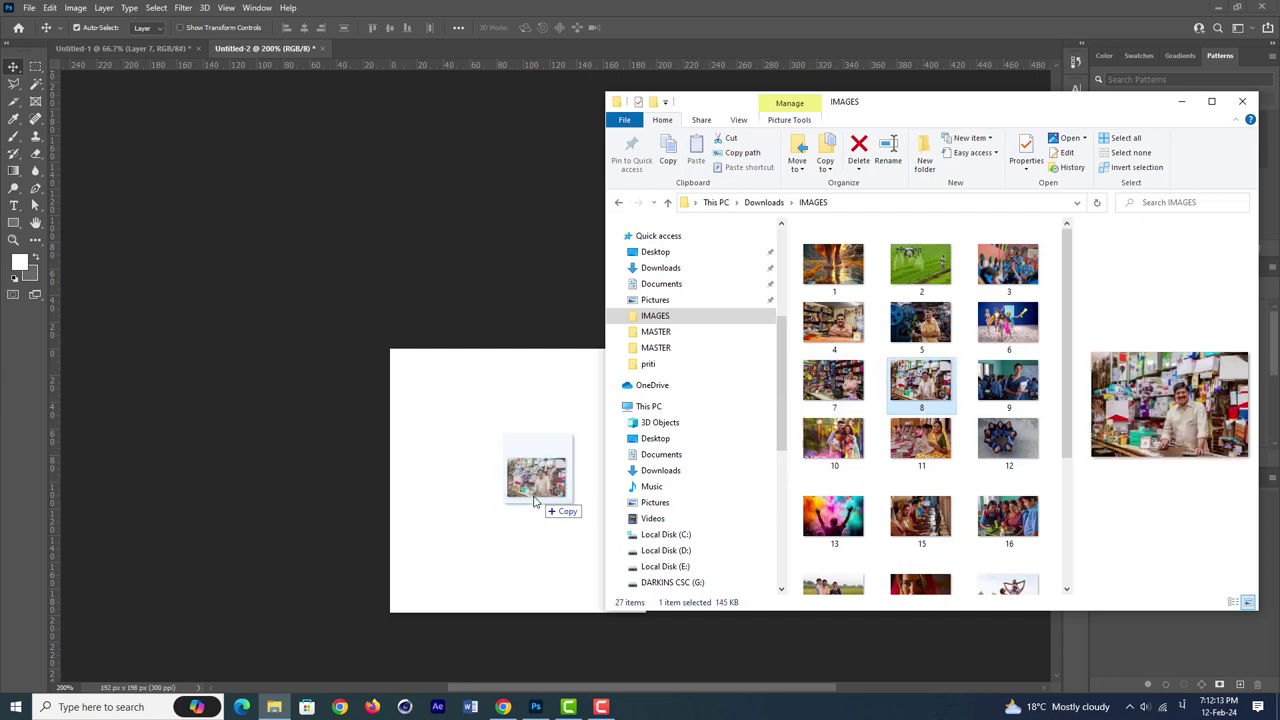
drag(646, 350, 655, 368)
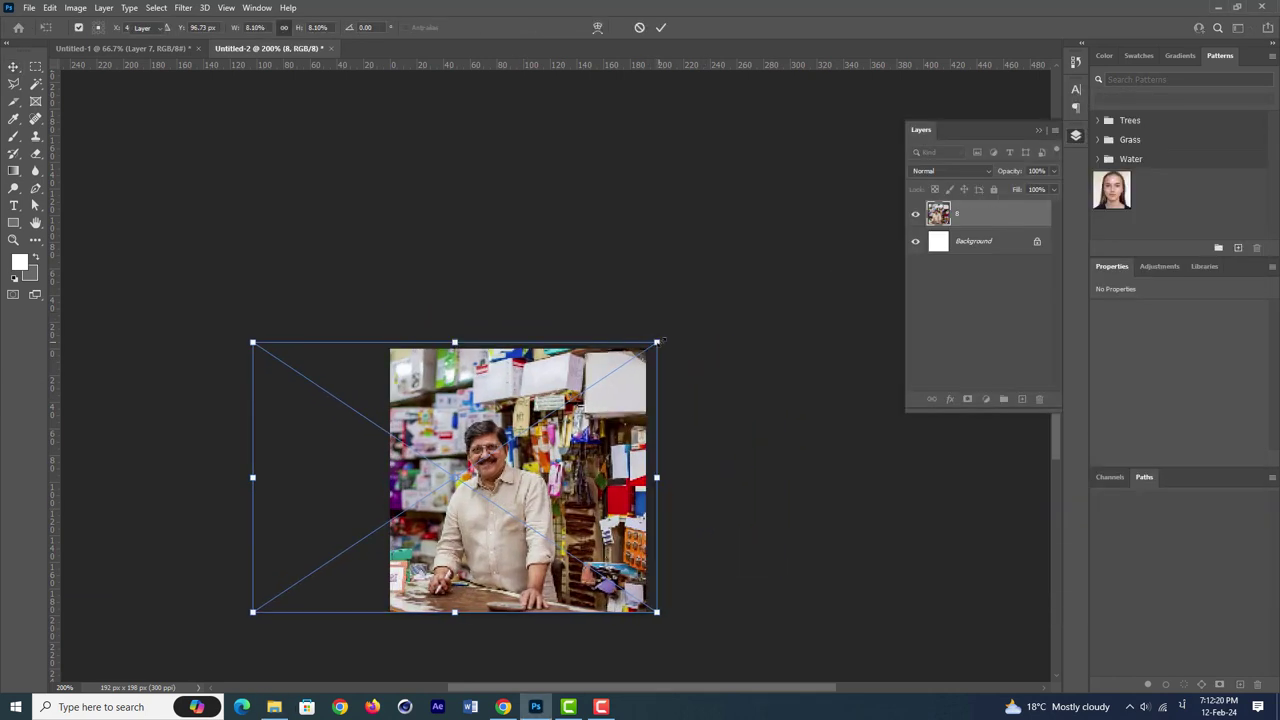
key(Return)
key(m)
drag(390, 350, 691, 617)
key(ctrl+j)
click(1039, 399)
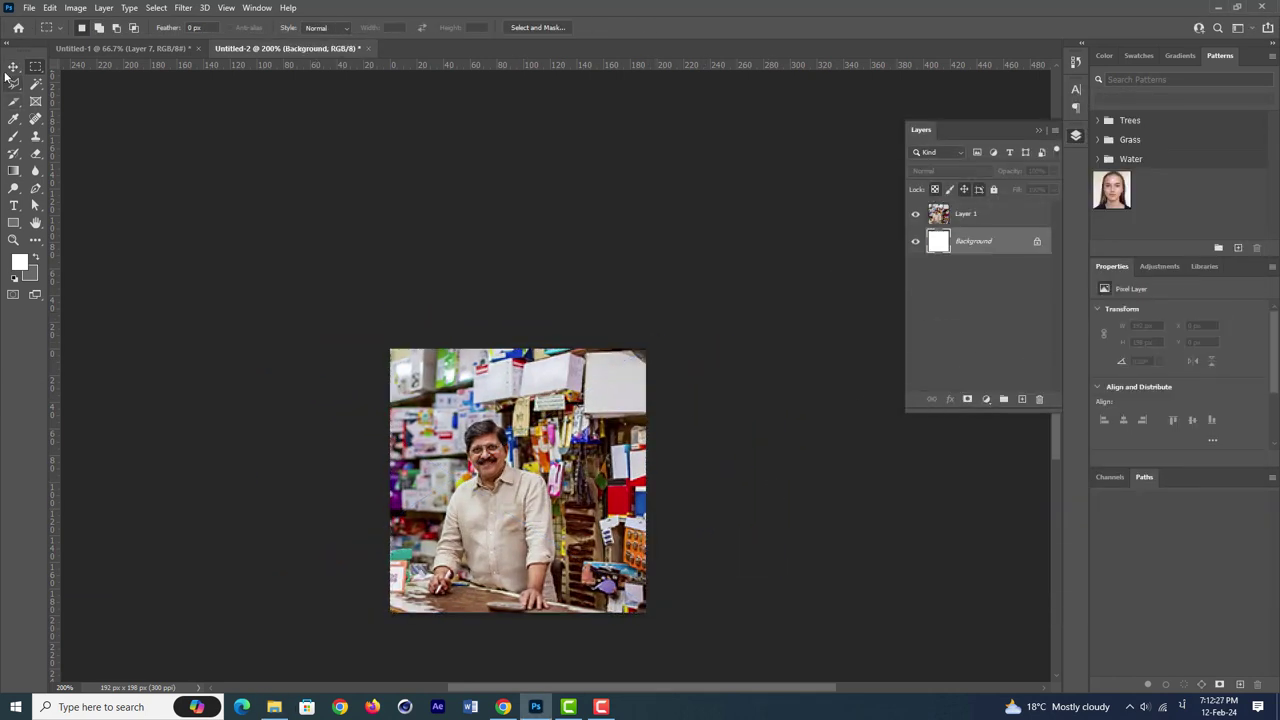
key(v)
drag(518, 480, 812, 230)
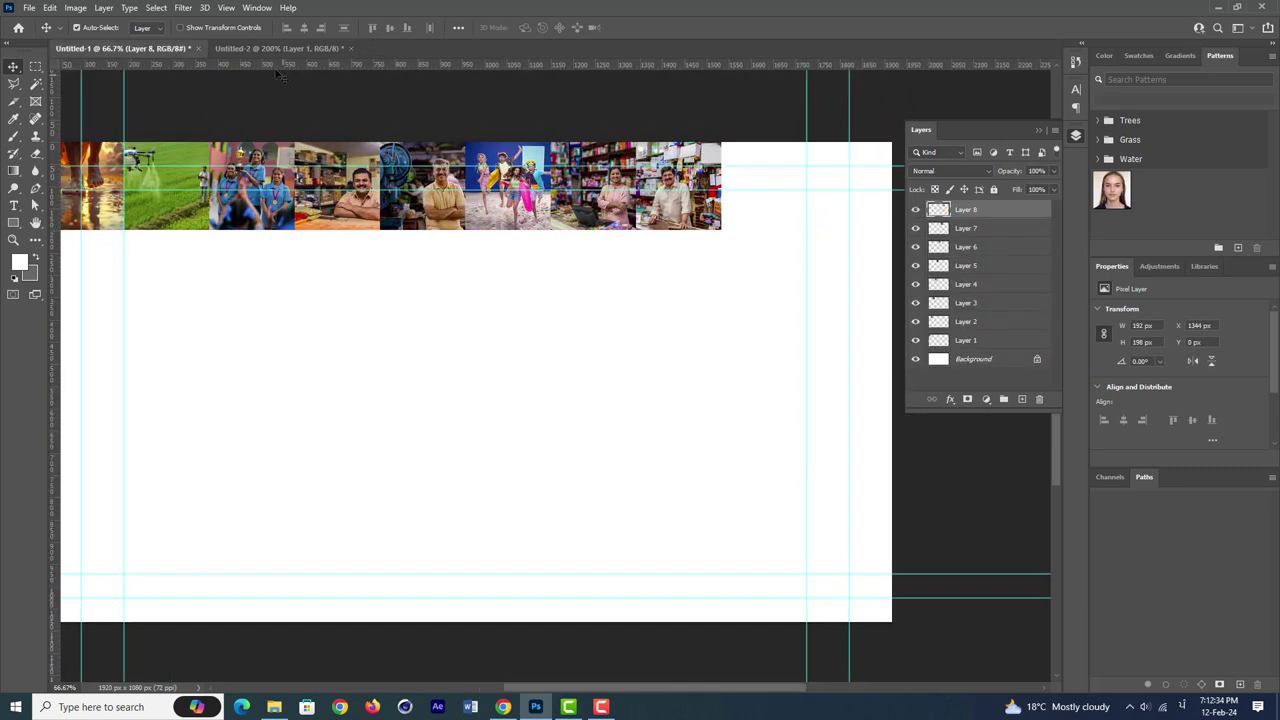
Place the teacher photo (image 9) and move it into the collage's first row
click(280, 48)
key(Delete)
click(274, 707)
drag(1024, 381, 560, 430)
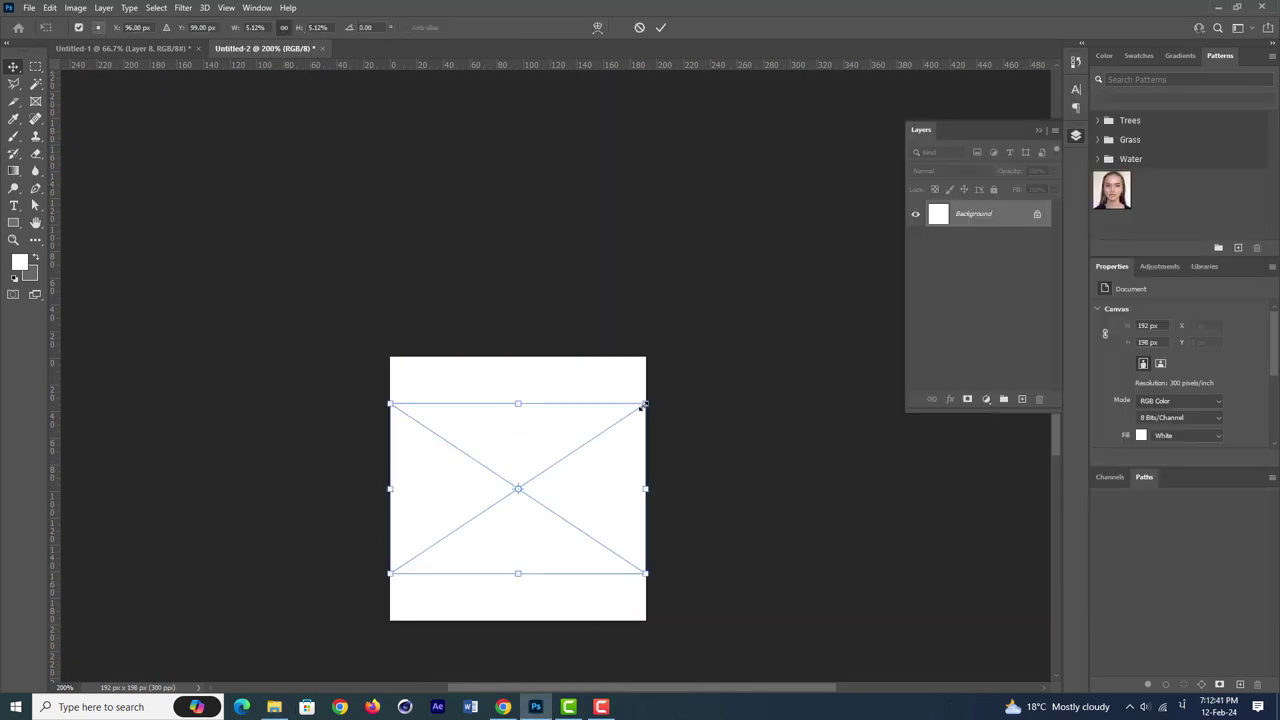
key(Return)
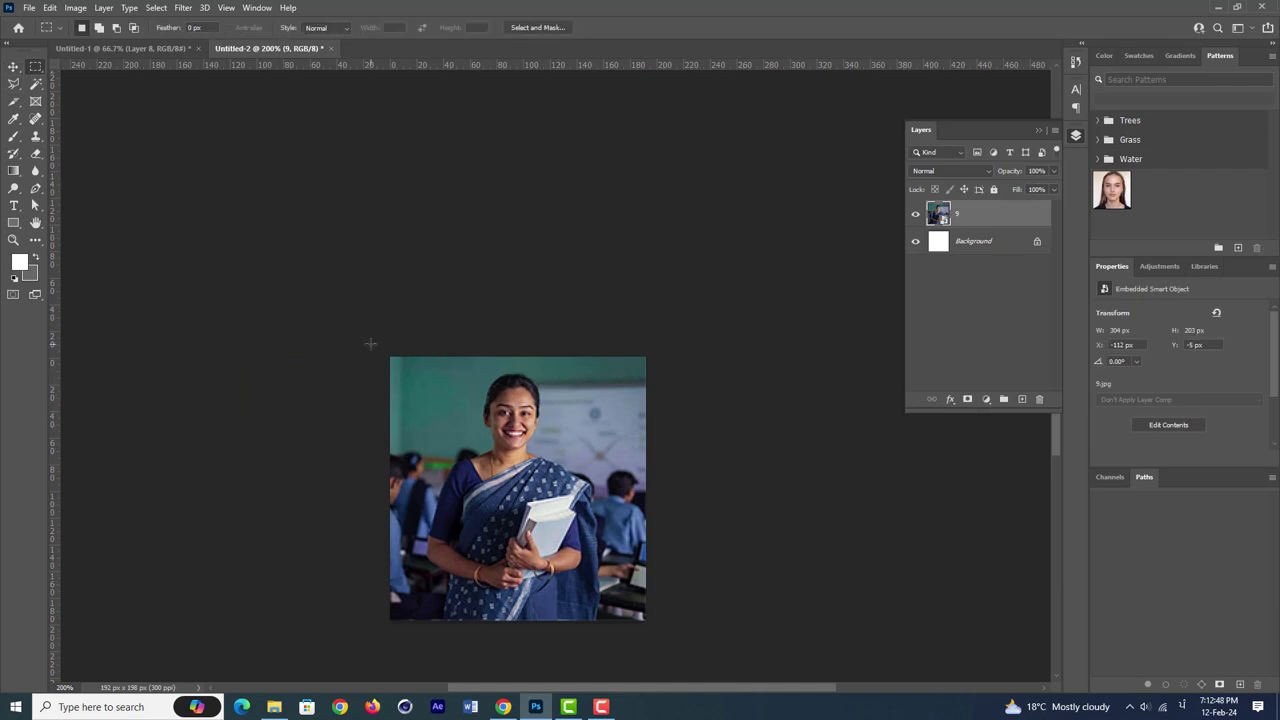
drag(518, 480, 785, 185)
Place image 10 as the next row tile and view the collage at 100%
click(280, 48)
key(Delete)
click(274, 707)
mouse_move(828, 438)
mouse_down()
mouse_move(514, 486)
mouse_move(740, 218)
mouse_up()
key(Return)
key(ctrl+1)
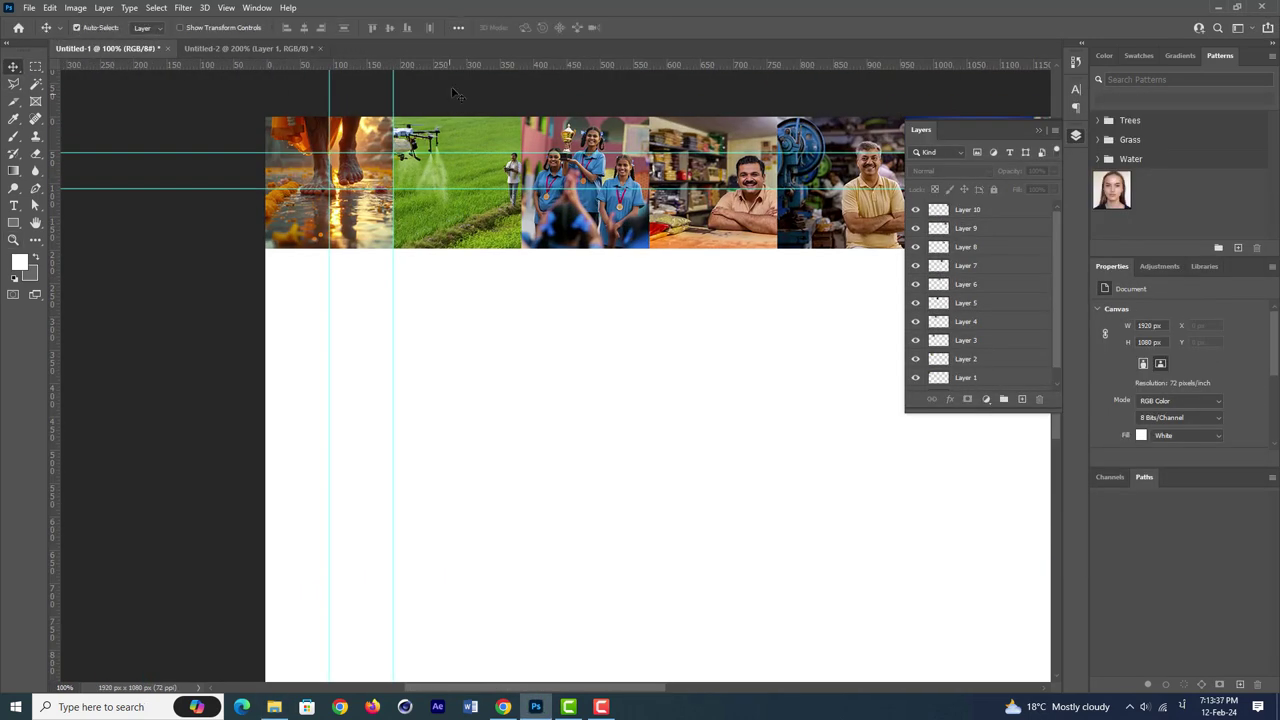
Place the woman-in-yellow photo and start the collage's second row with it
click(224, 48)
click(274, 707)
drag(895, 437, 514, 486)
key(Return)
drag(530, 443, 271, 68)
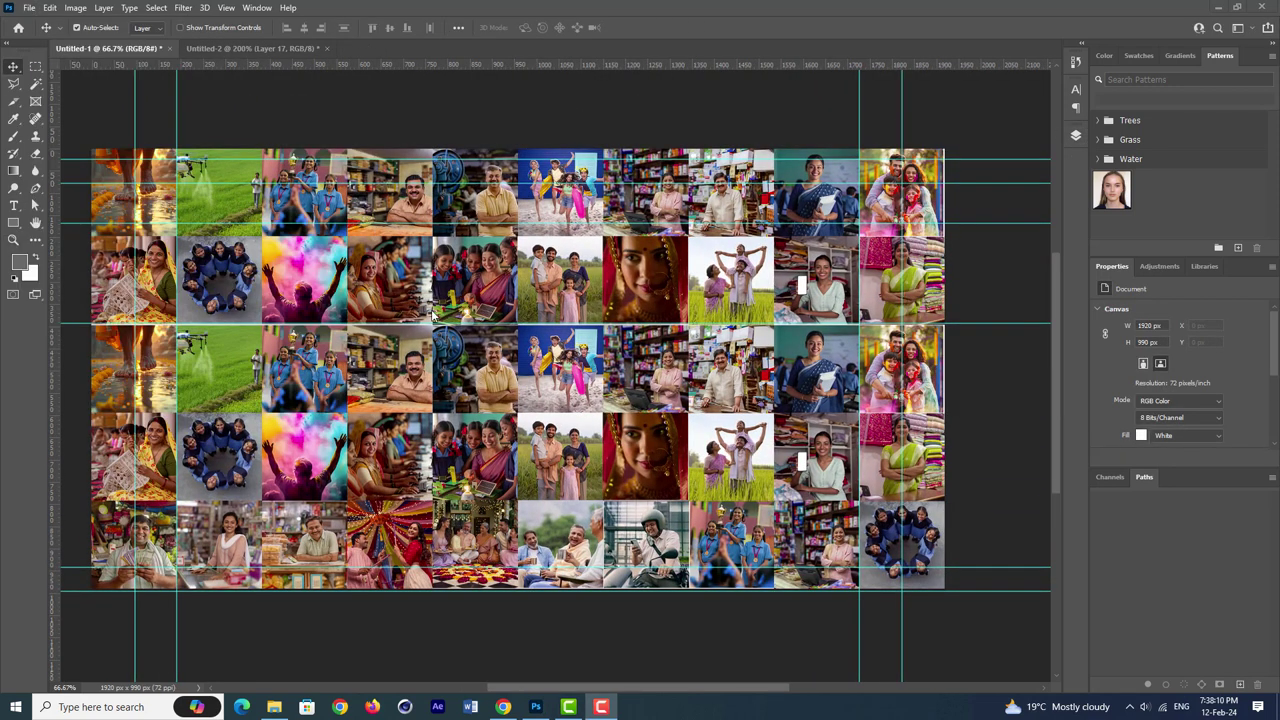
Export the collage as a 100%-quality JPG named 'pictures collection' in Downloads
click(30, 9)
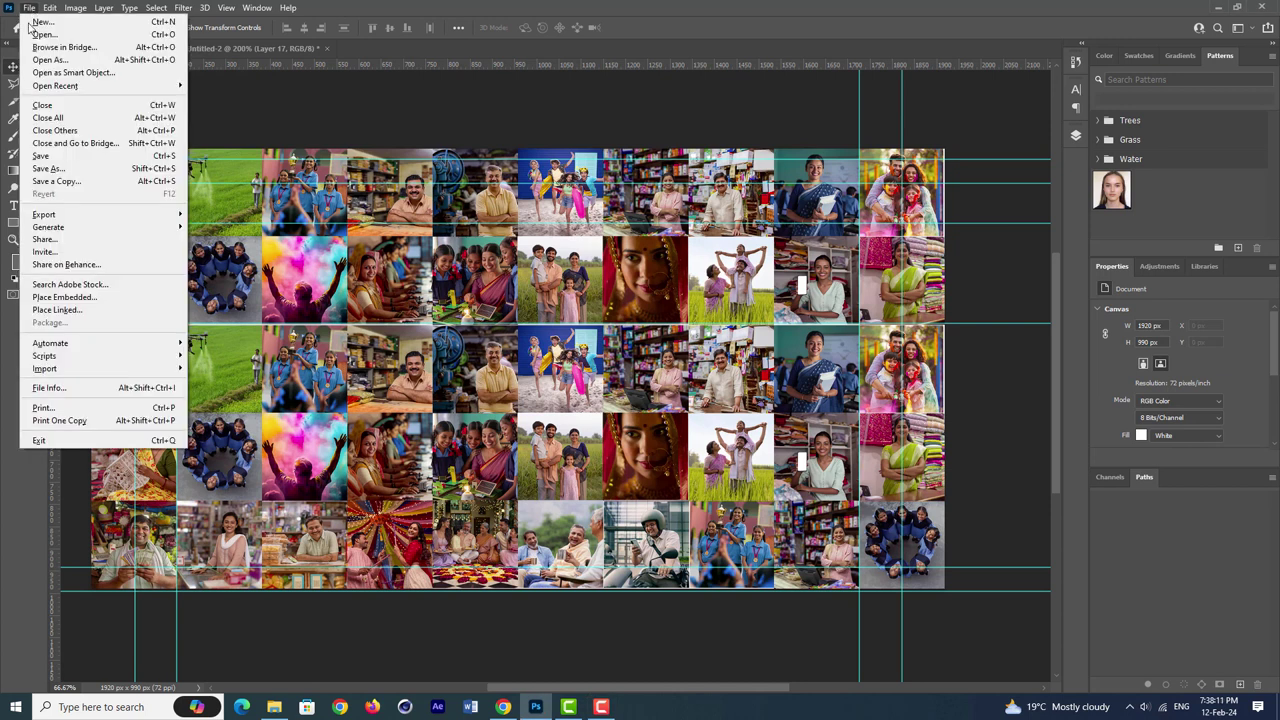
mouse_move(117, 224)
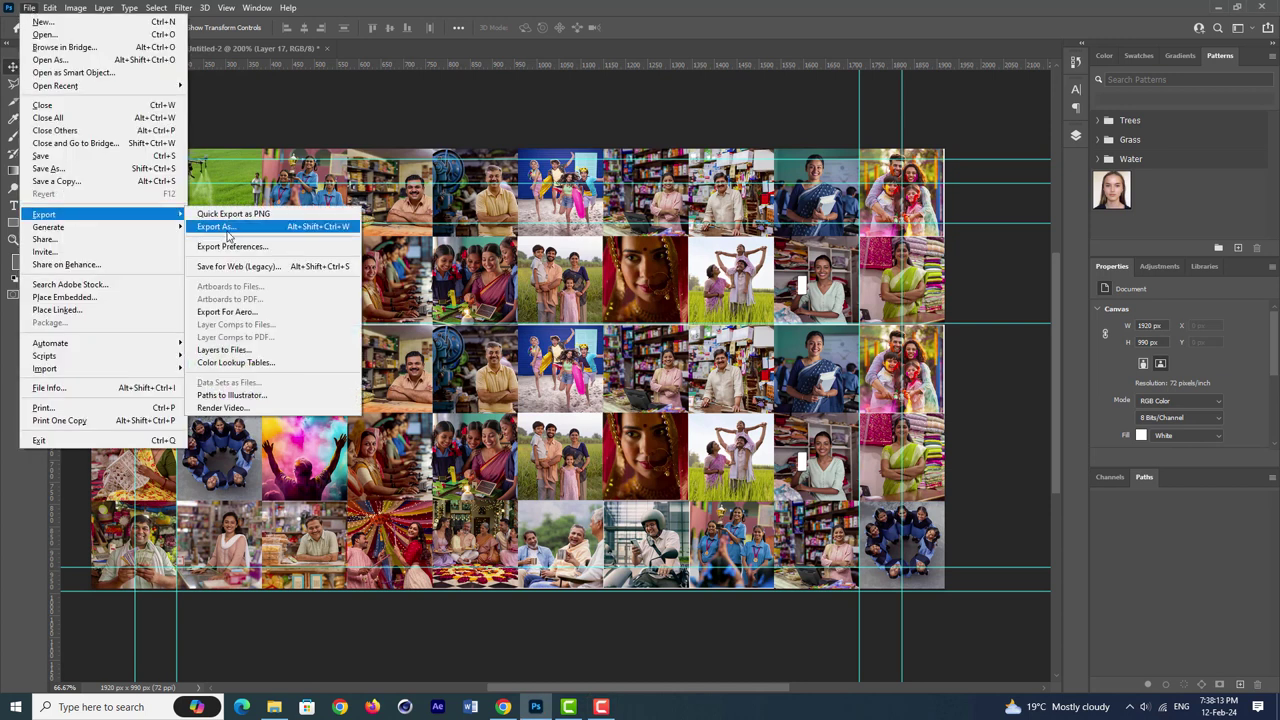
click(226, 229)
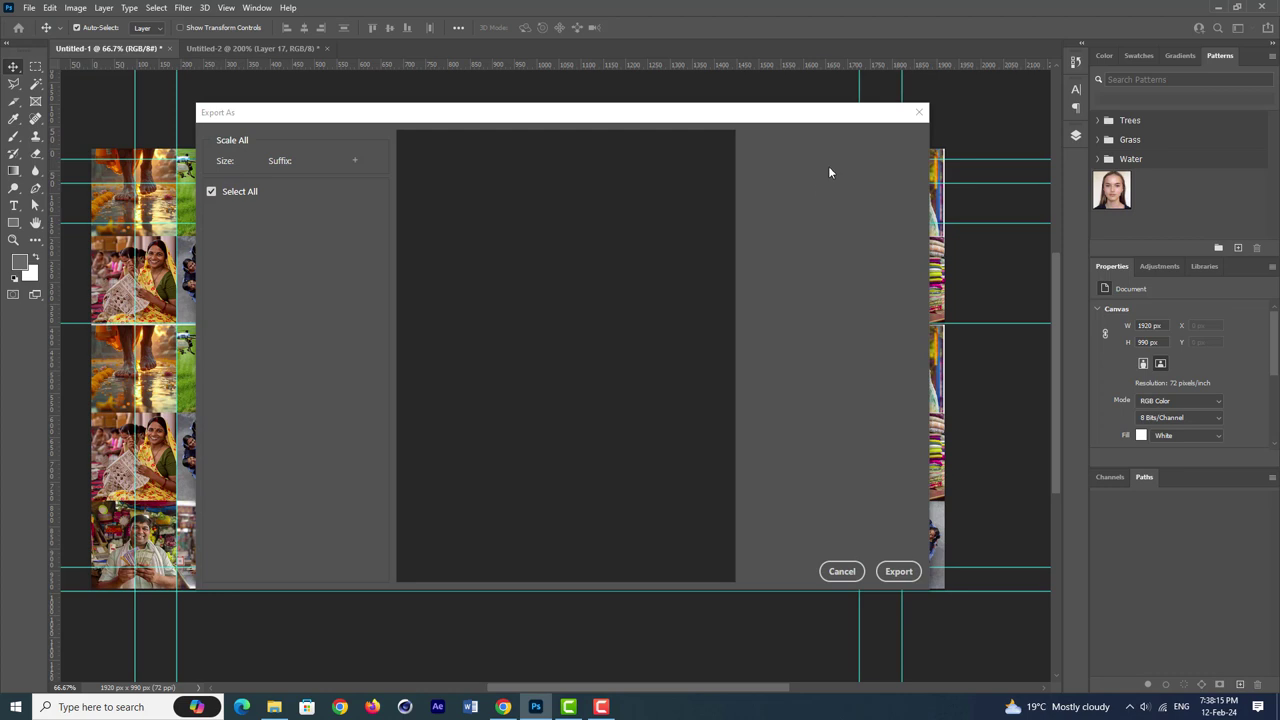
click(897, 583)
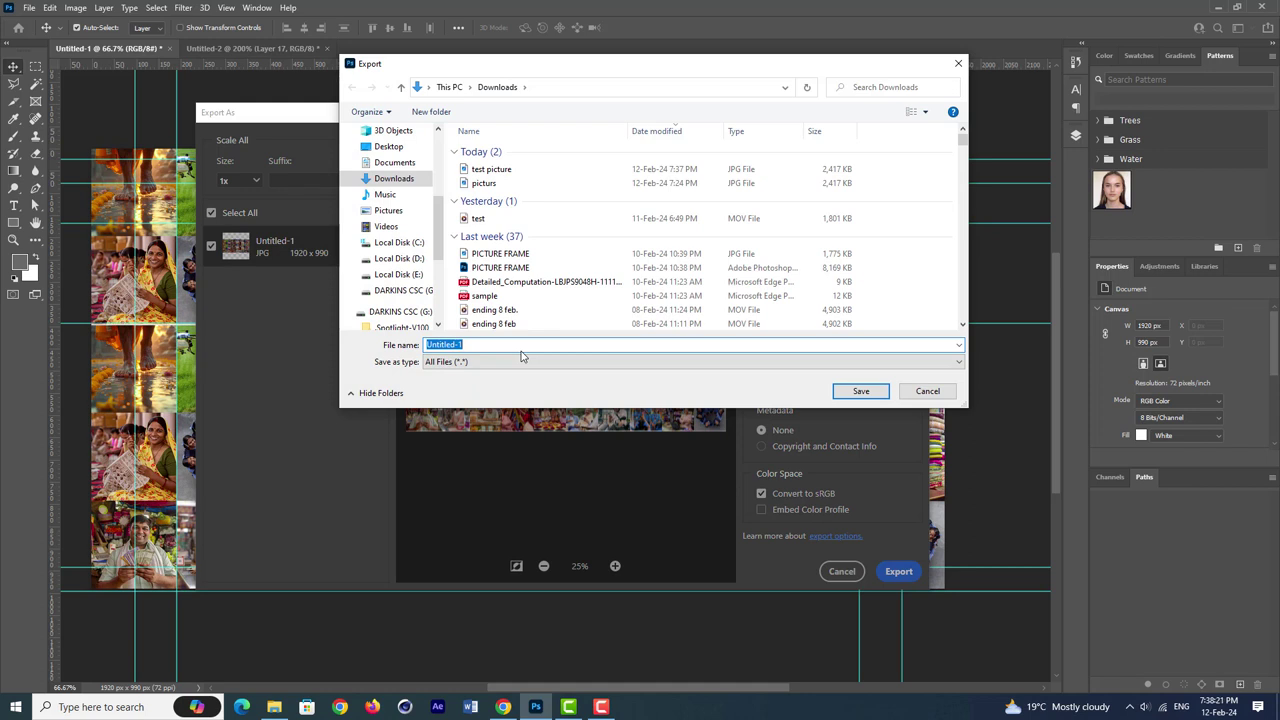
text(pict)
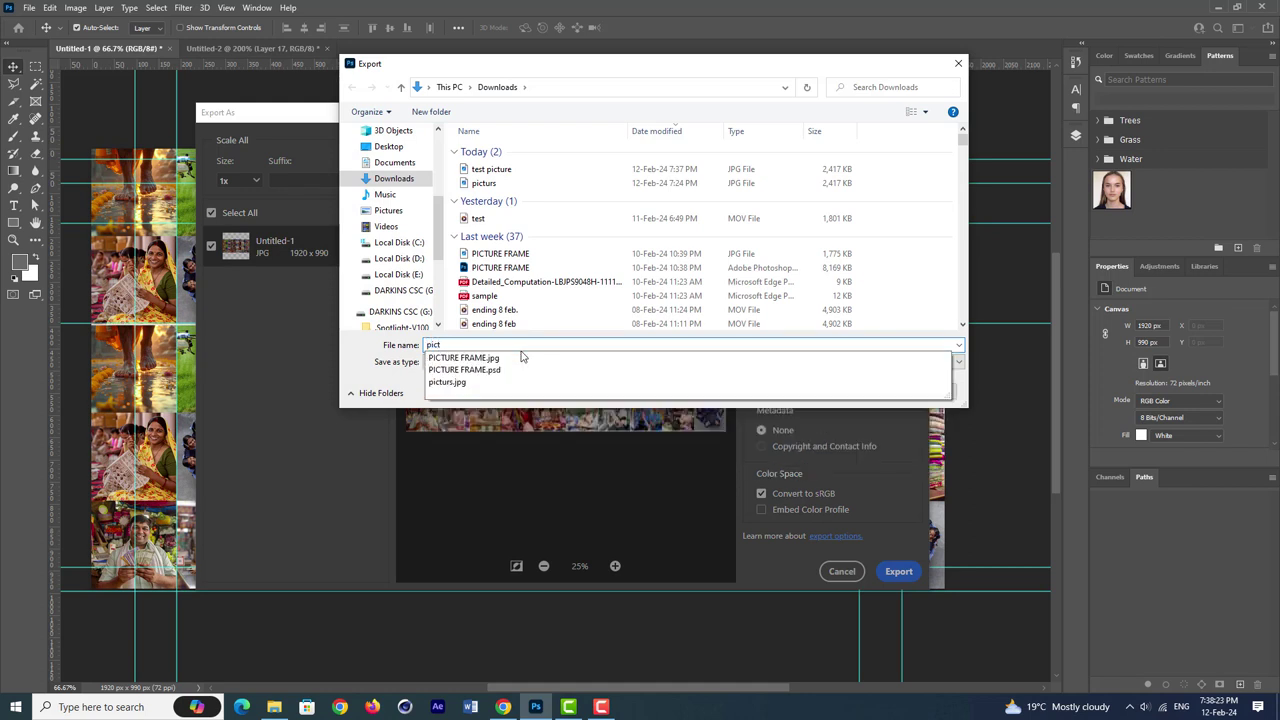
text(ures collection)
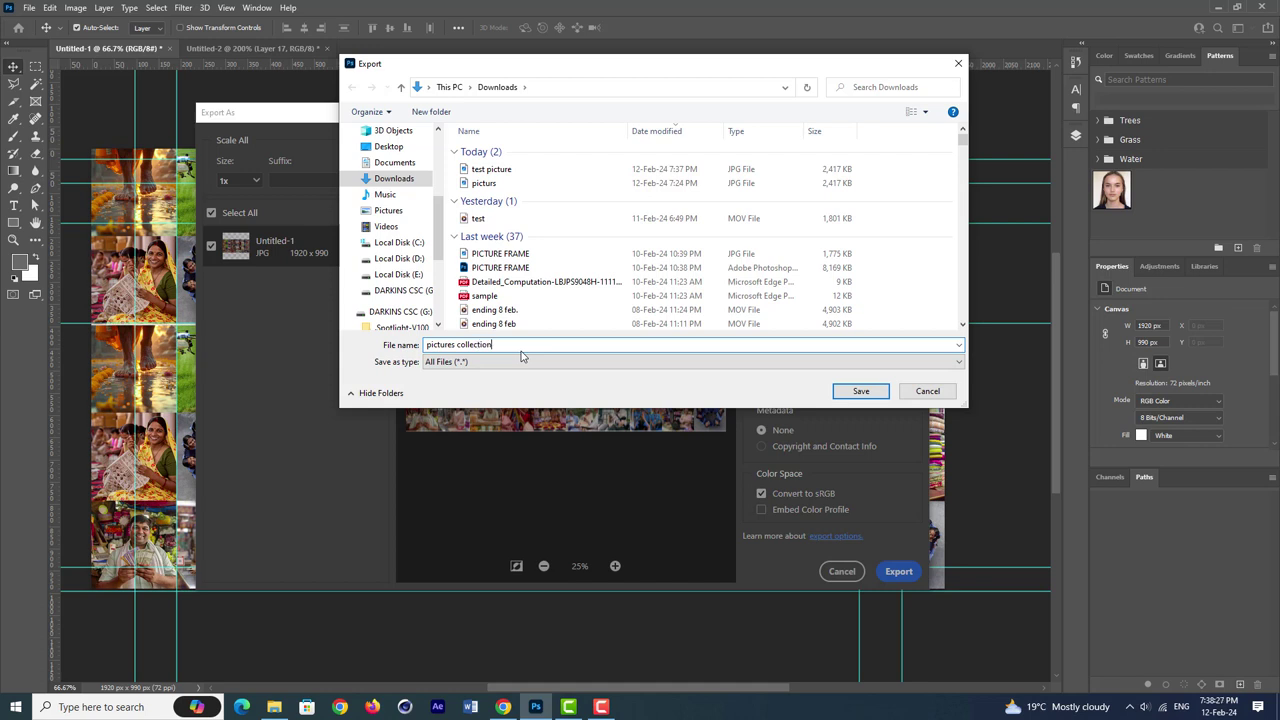
click(860, 391)
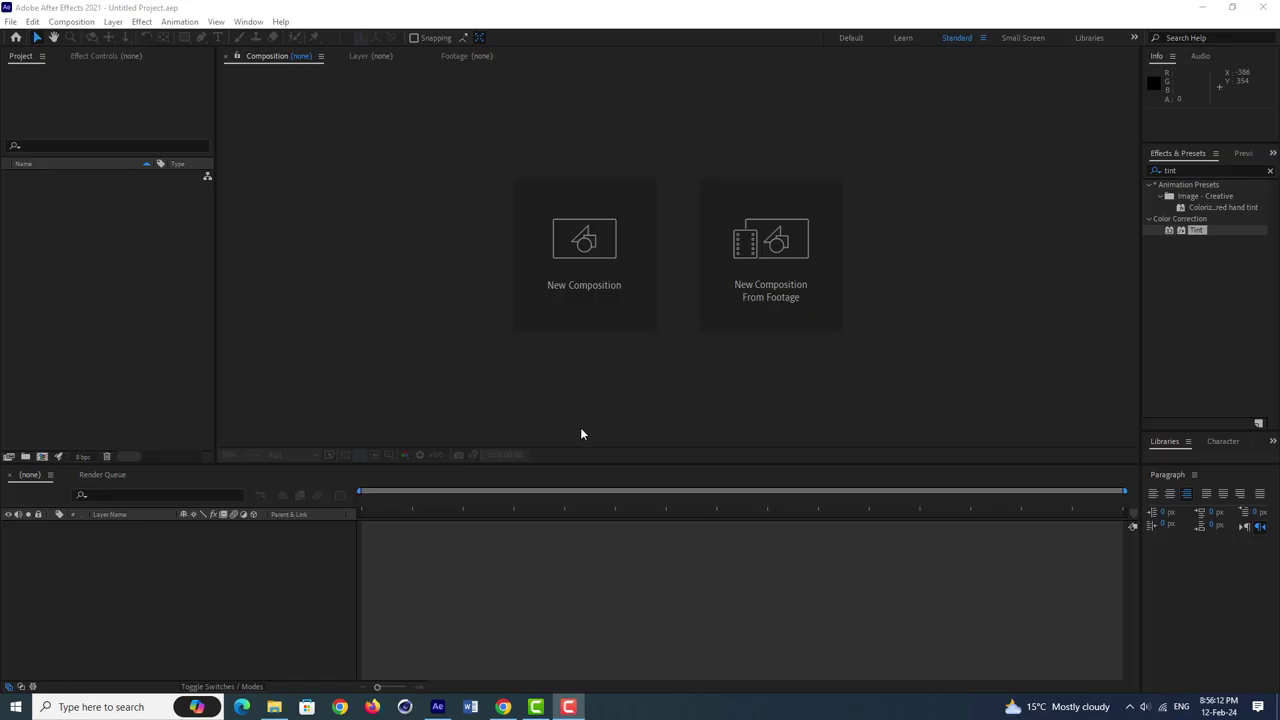
Create a new 1920×1080 composition, Comp 1
click(578, 262)
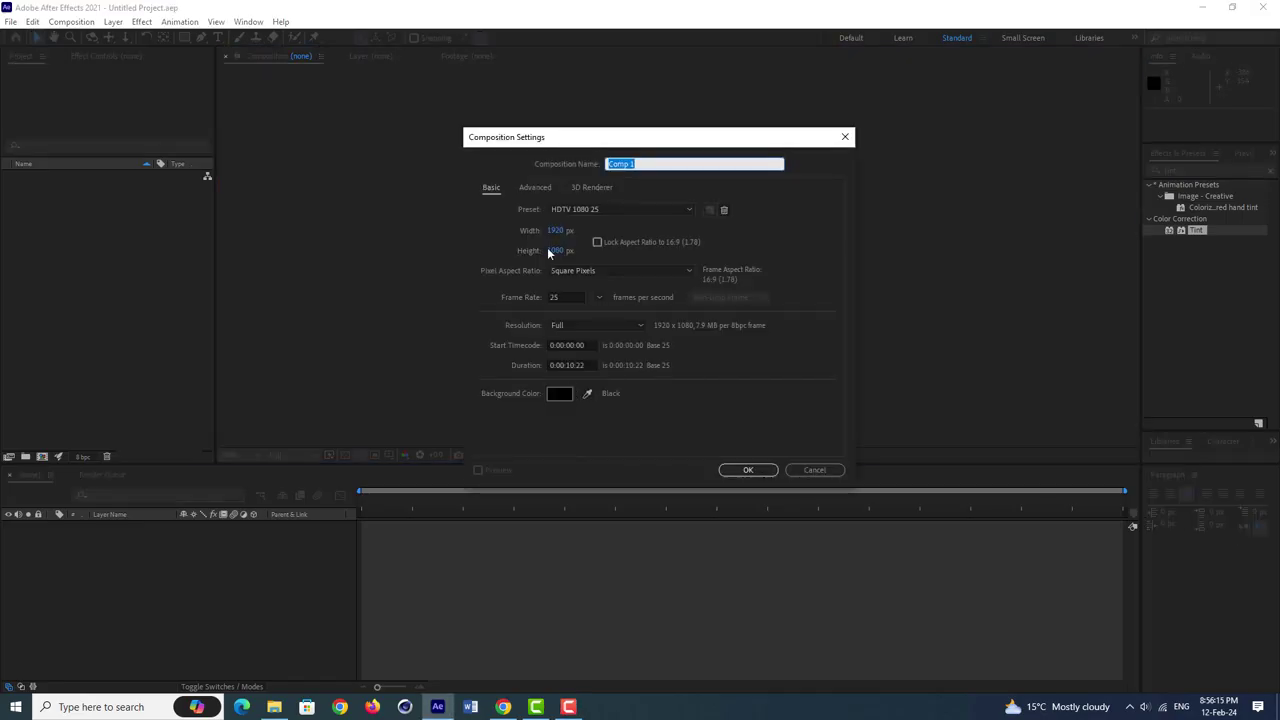
click(750, 471)
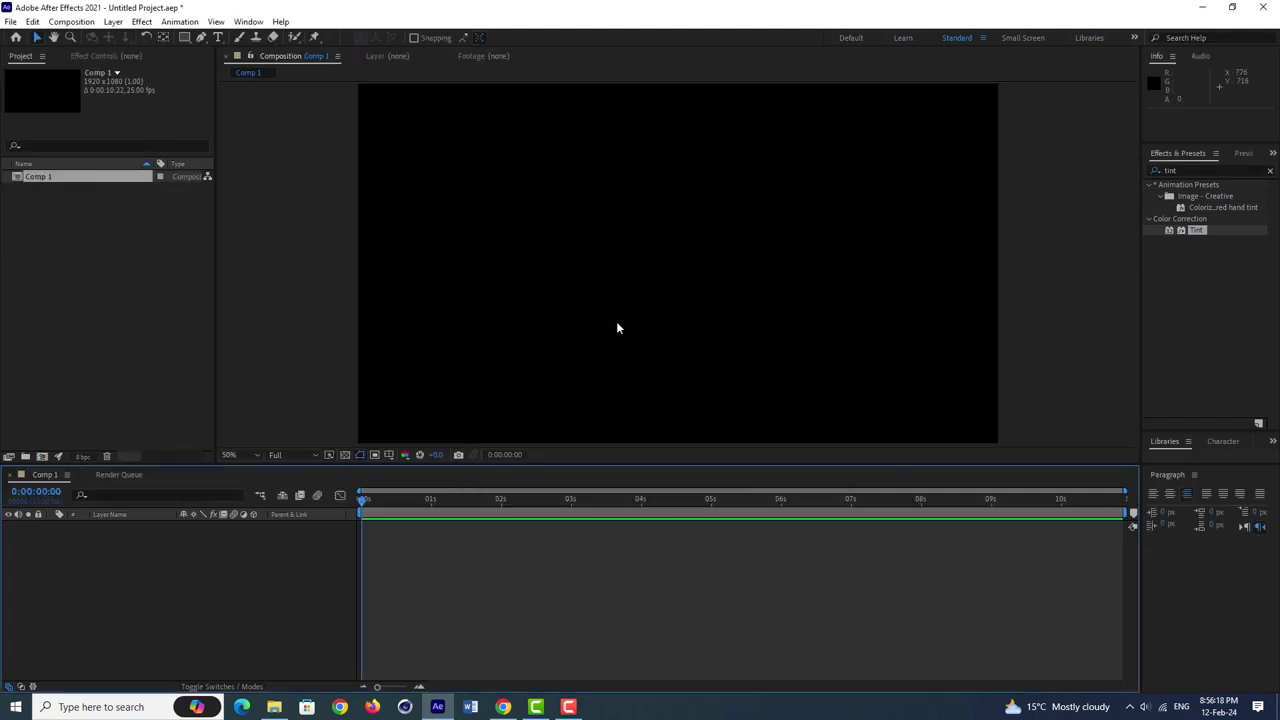
click(113, 265)
Import test picture.jpg and add it to Comp 1 as a layer
right_click(113, 265)
mouse_move(140, 314)
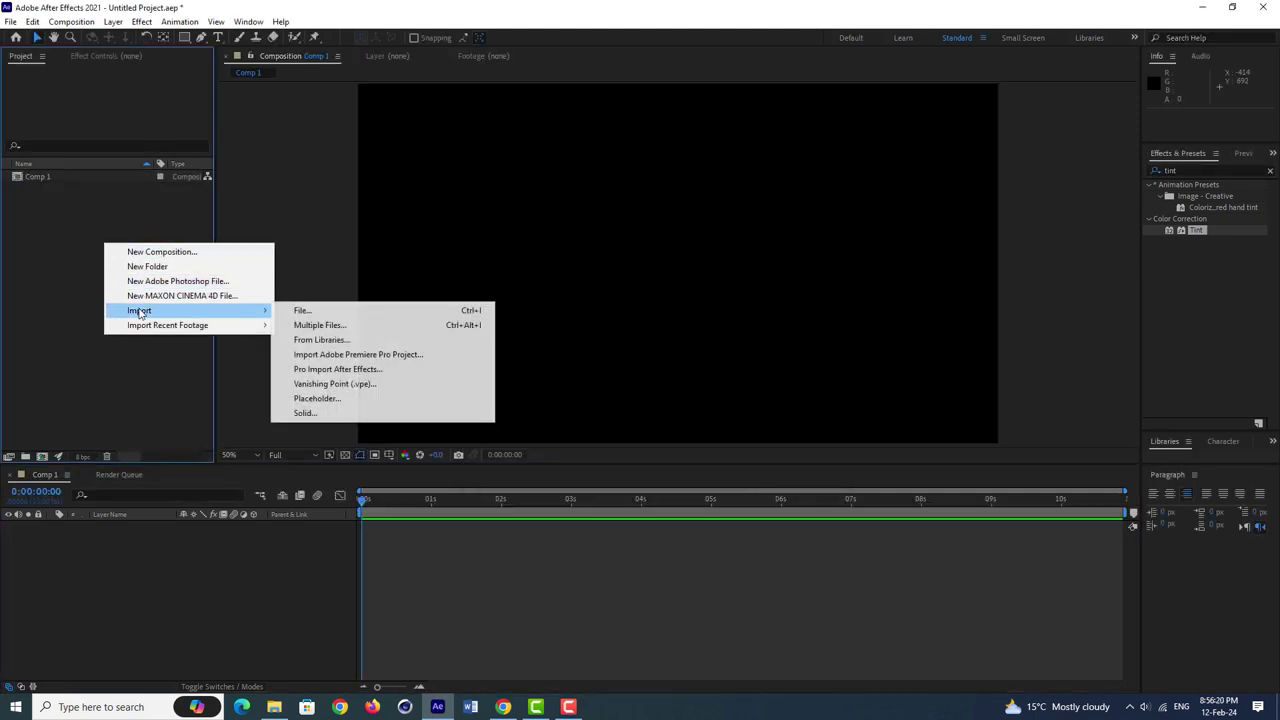
click(333, 318)
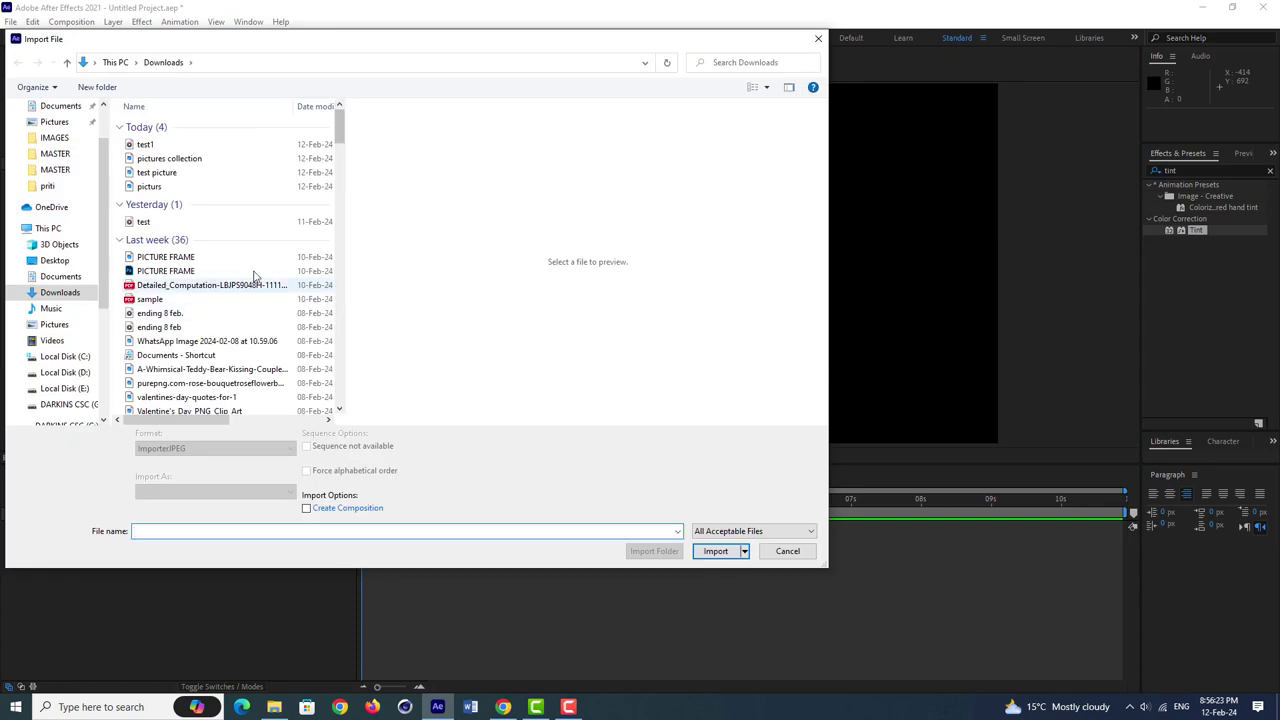
click(166, 174)
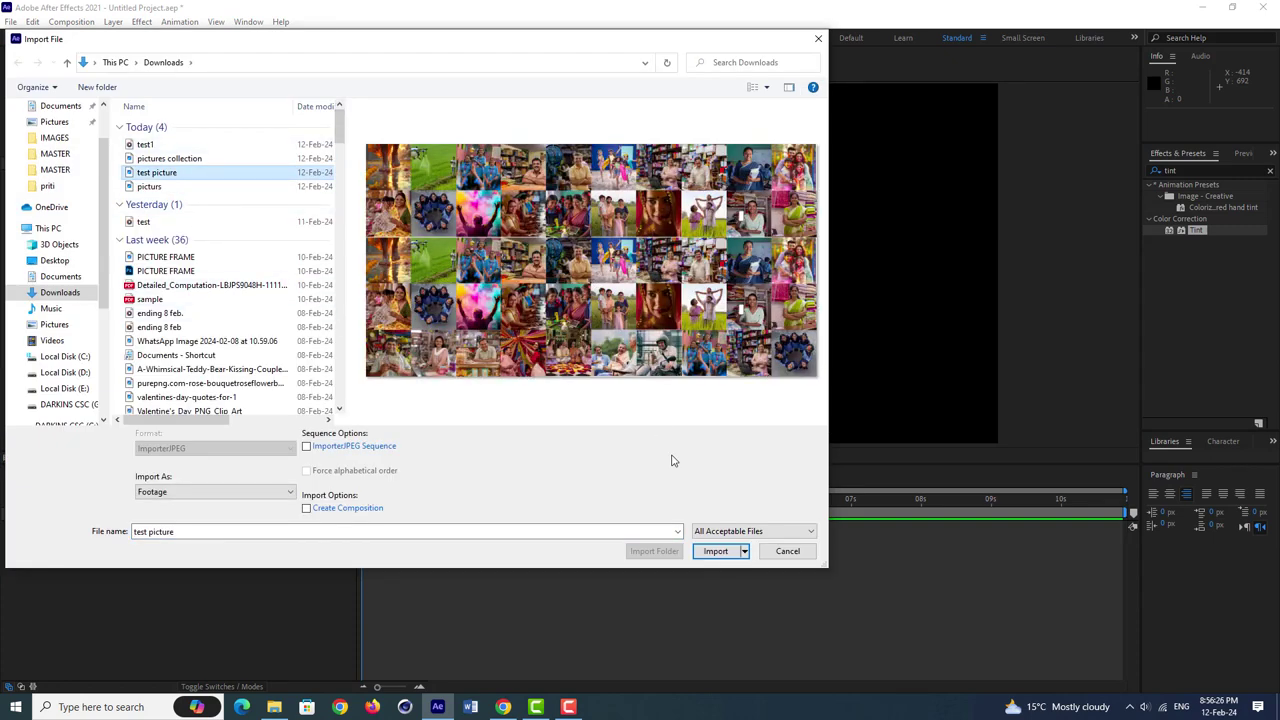
click(716, 552)
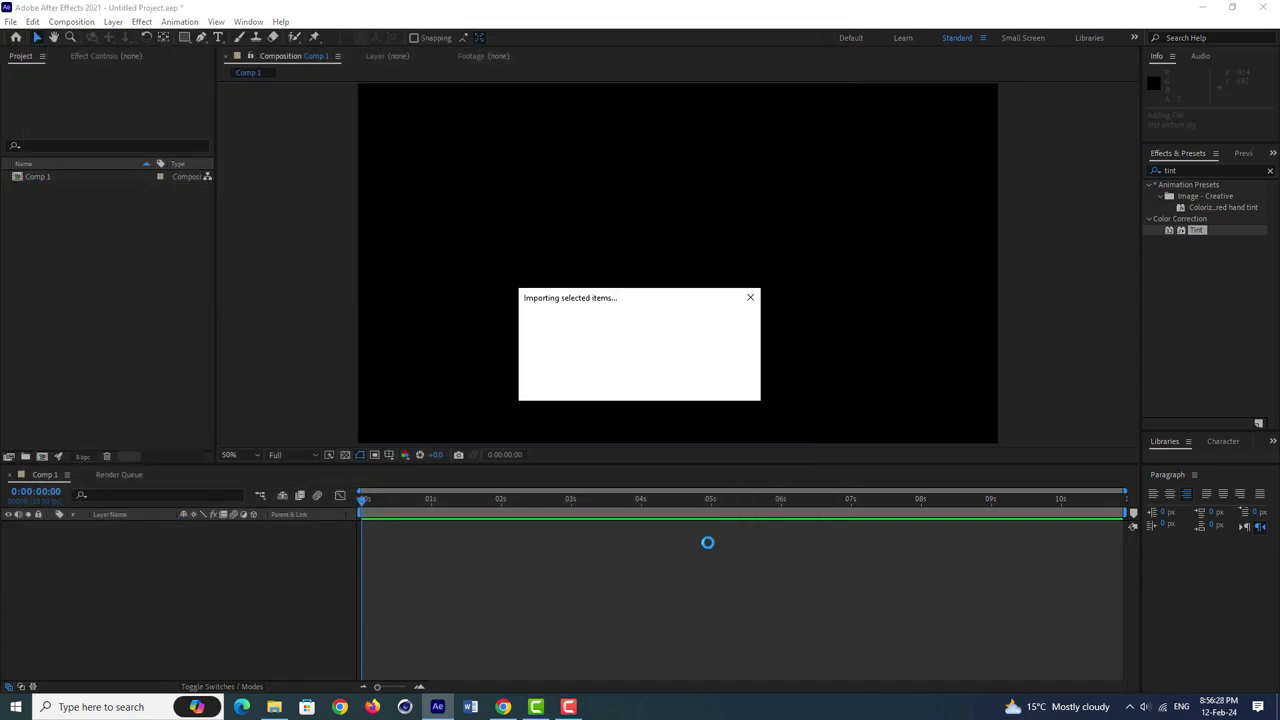
click(82, 263)
click(83, 191)
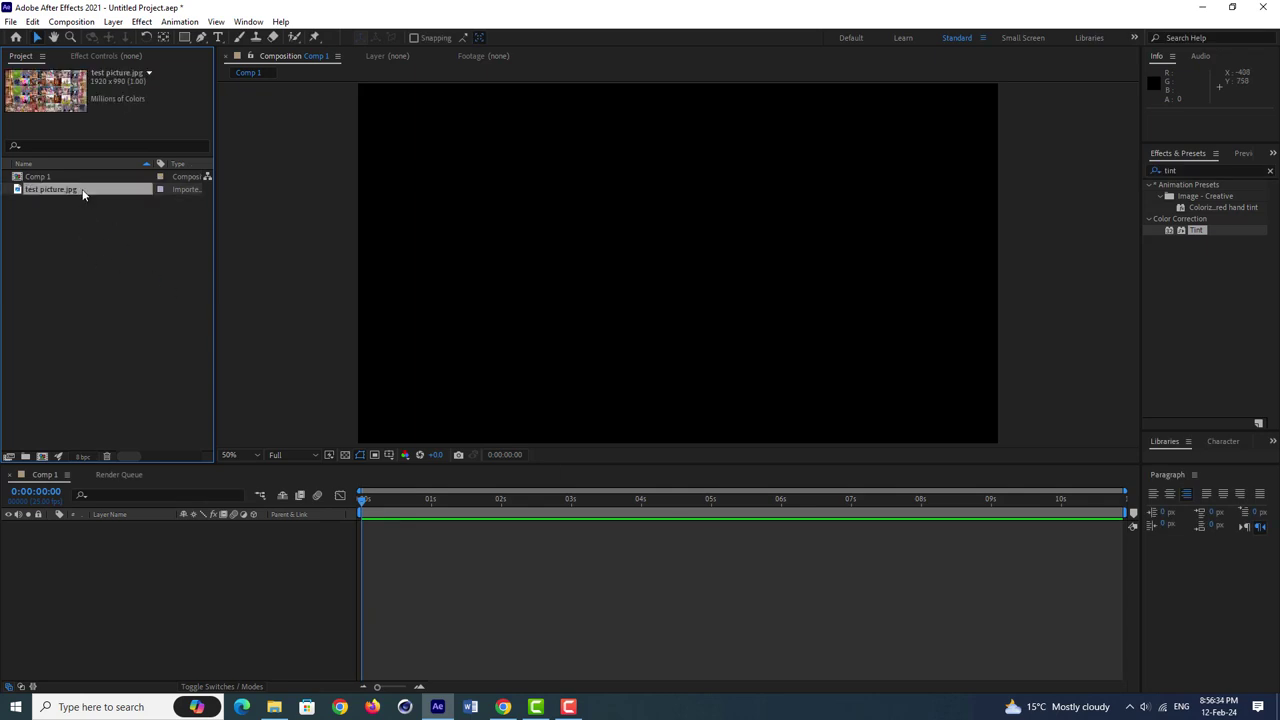
drag(124, 474, 130, 528)
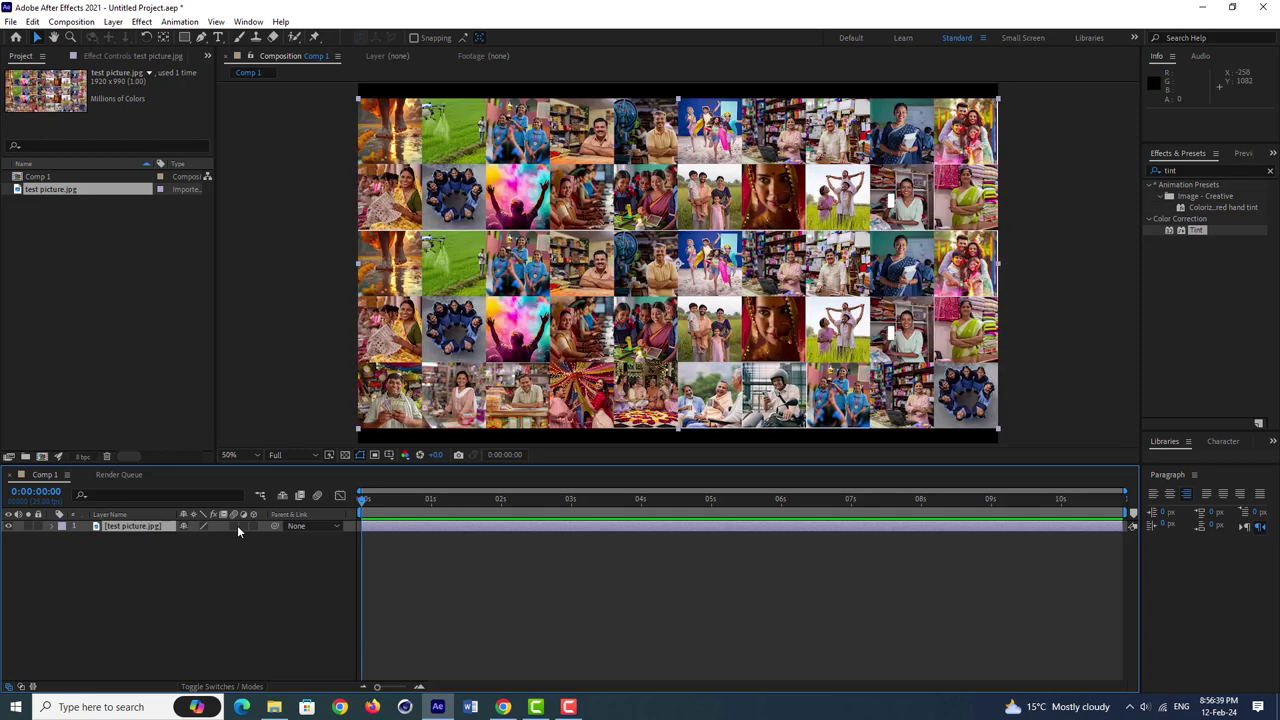
Add Camera 1 with the 35mm preset, dismissing the 2D layers warning
click(113, 21)
mouse_move(130, 37)
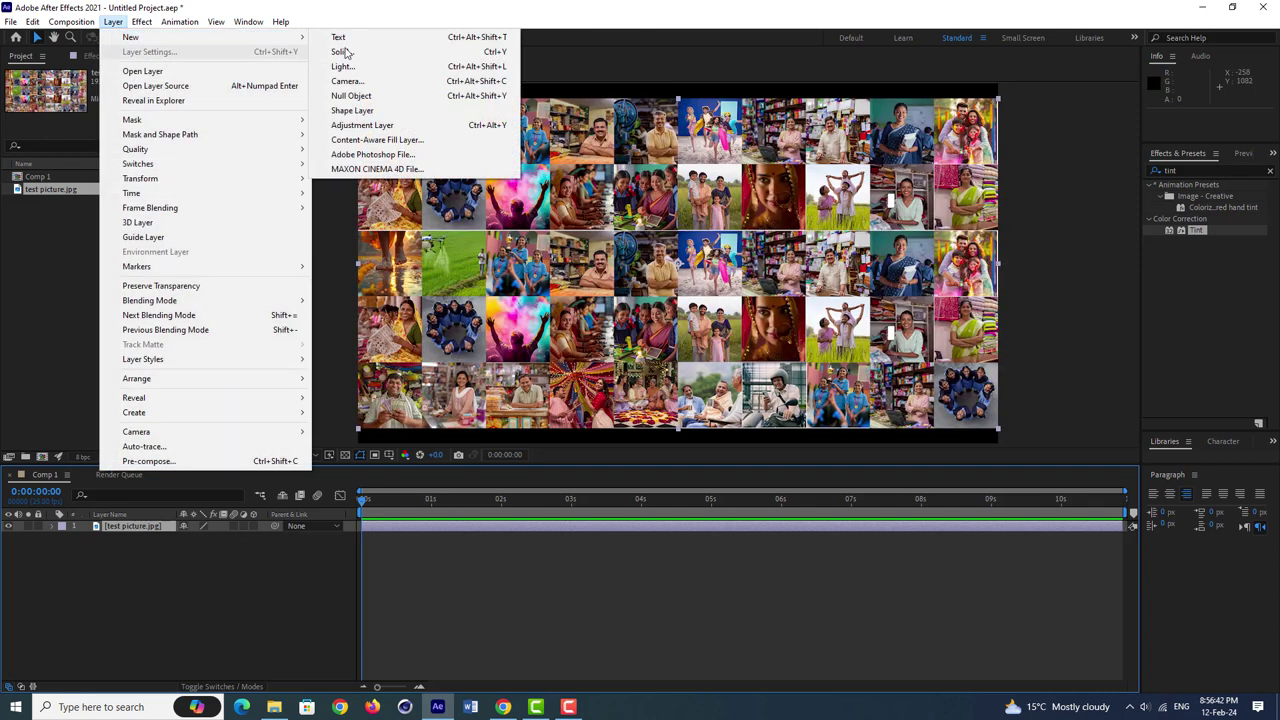
click(388, 81)
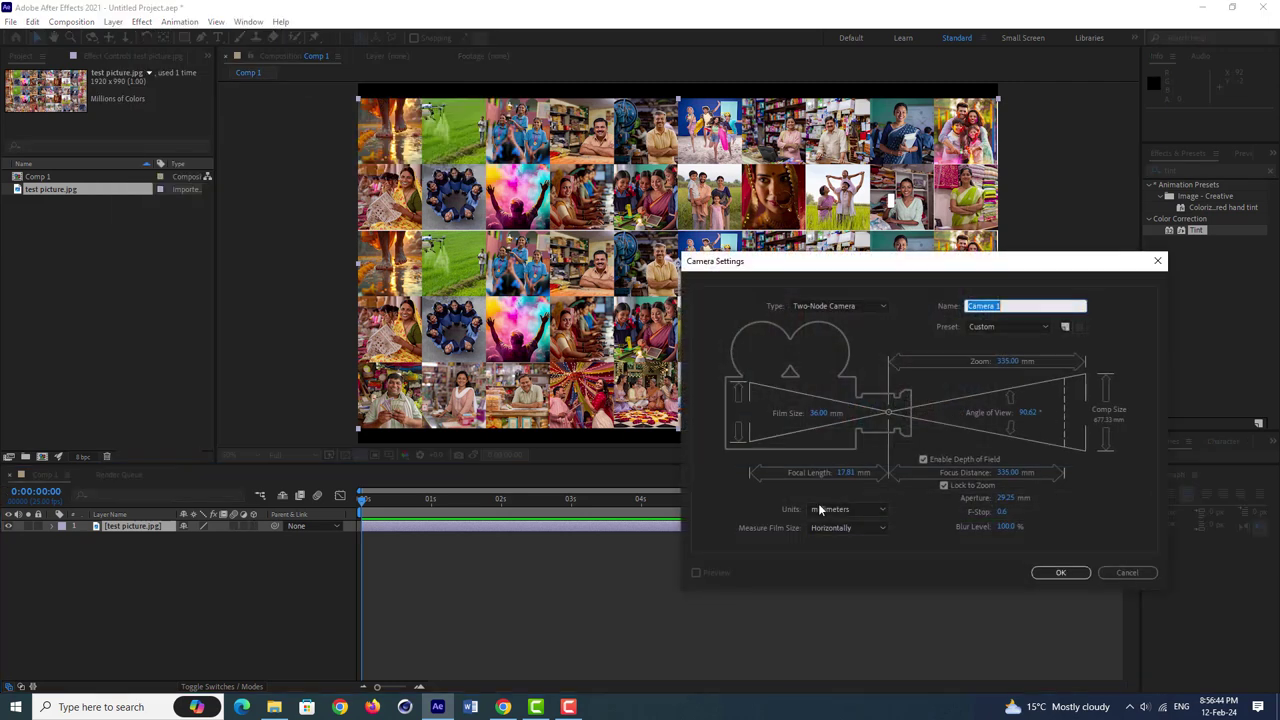
click(1021, 330)
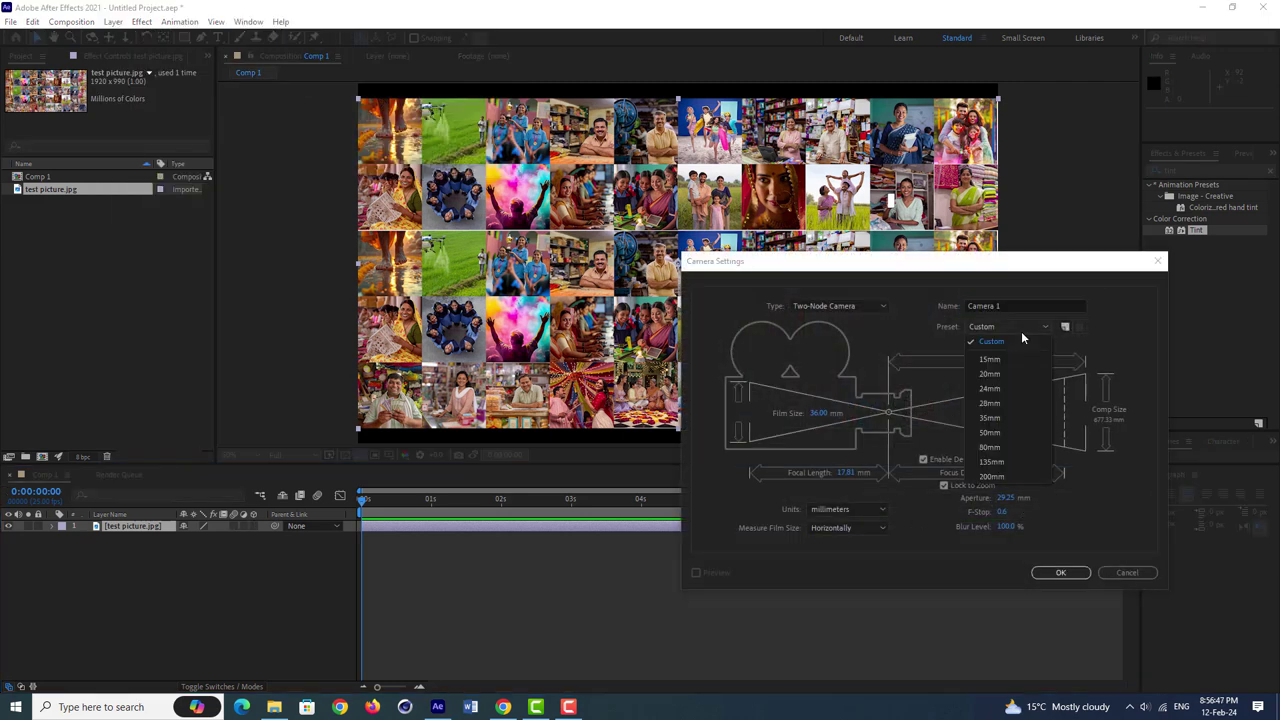
click(1006, 416)
click(1056, 576)
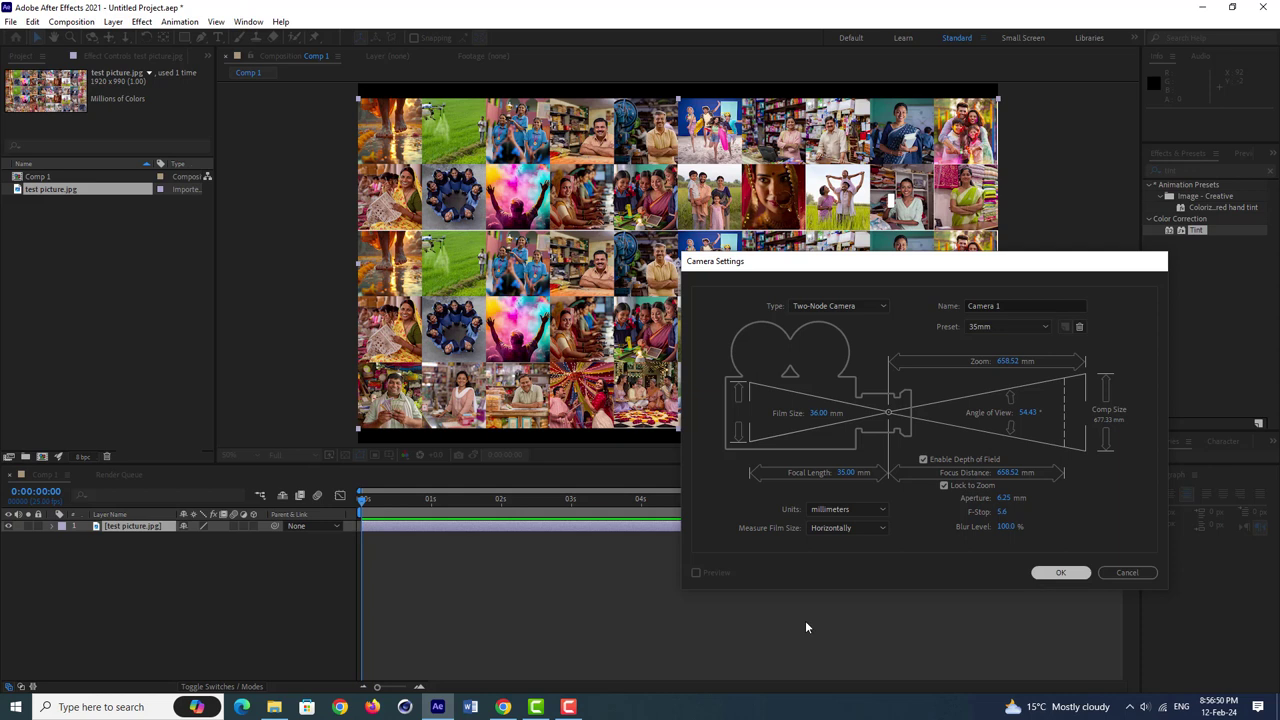
click(738, 409)
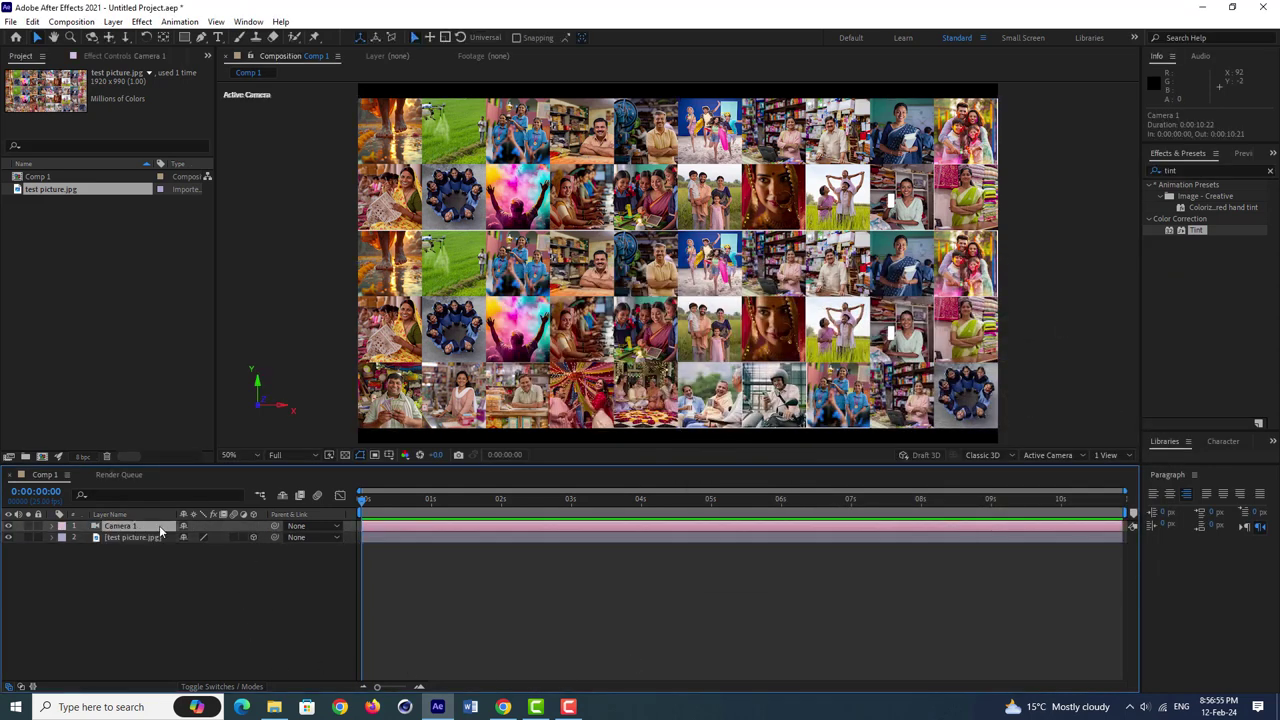
click(135, 537)
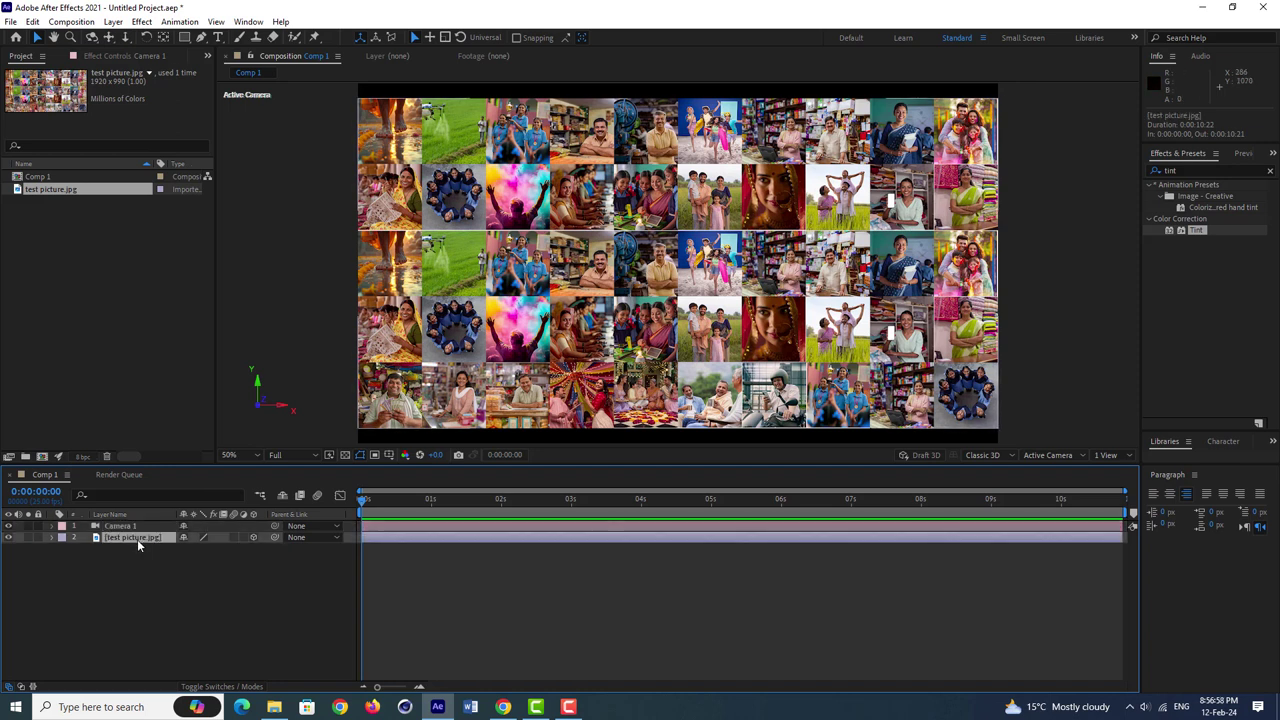
Apply the Card Wipe - 3D swing preset to test picture.jpg and preview mid-transition
click(1187, 170)
text(car)
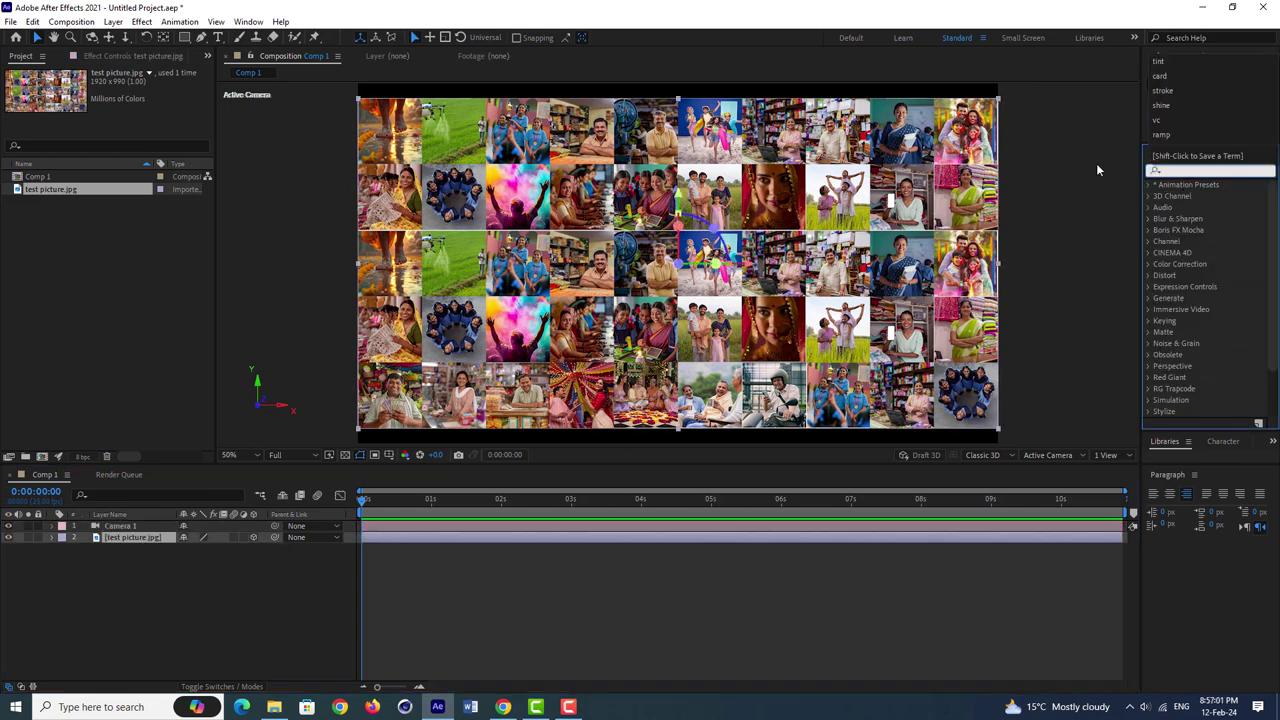
text(d)
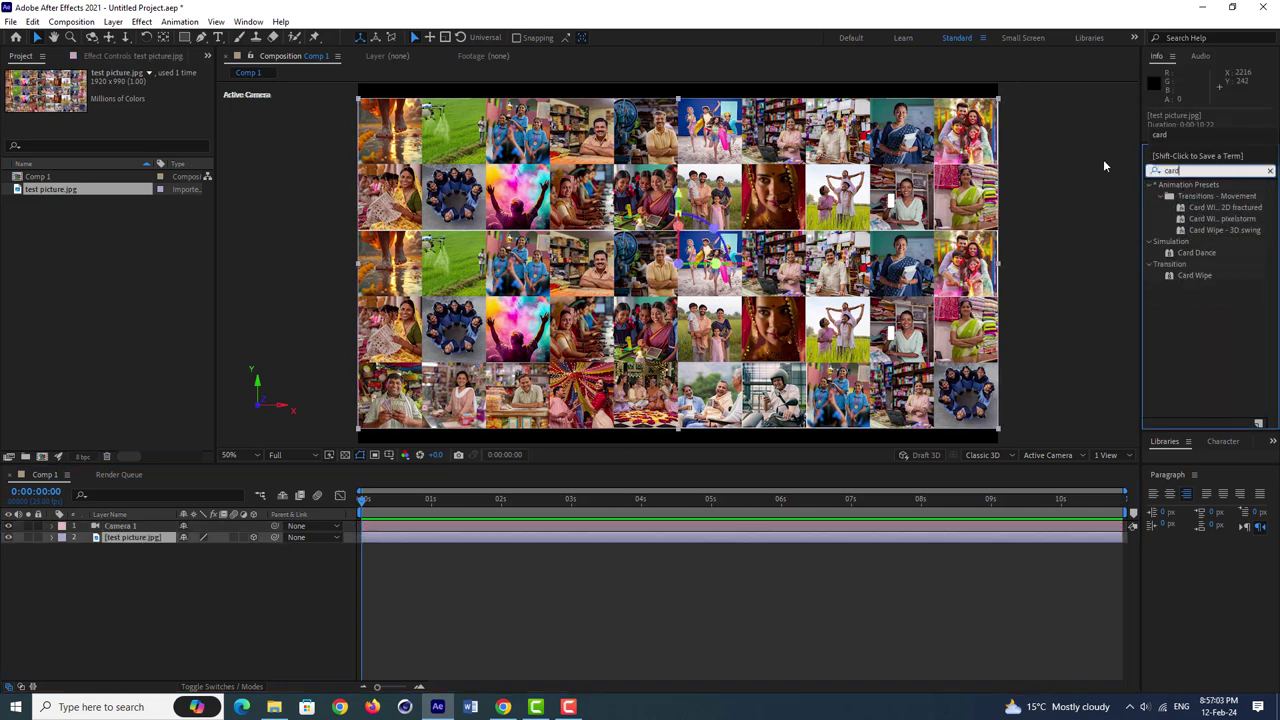
drag(1195, 232, 129, 539)
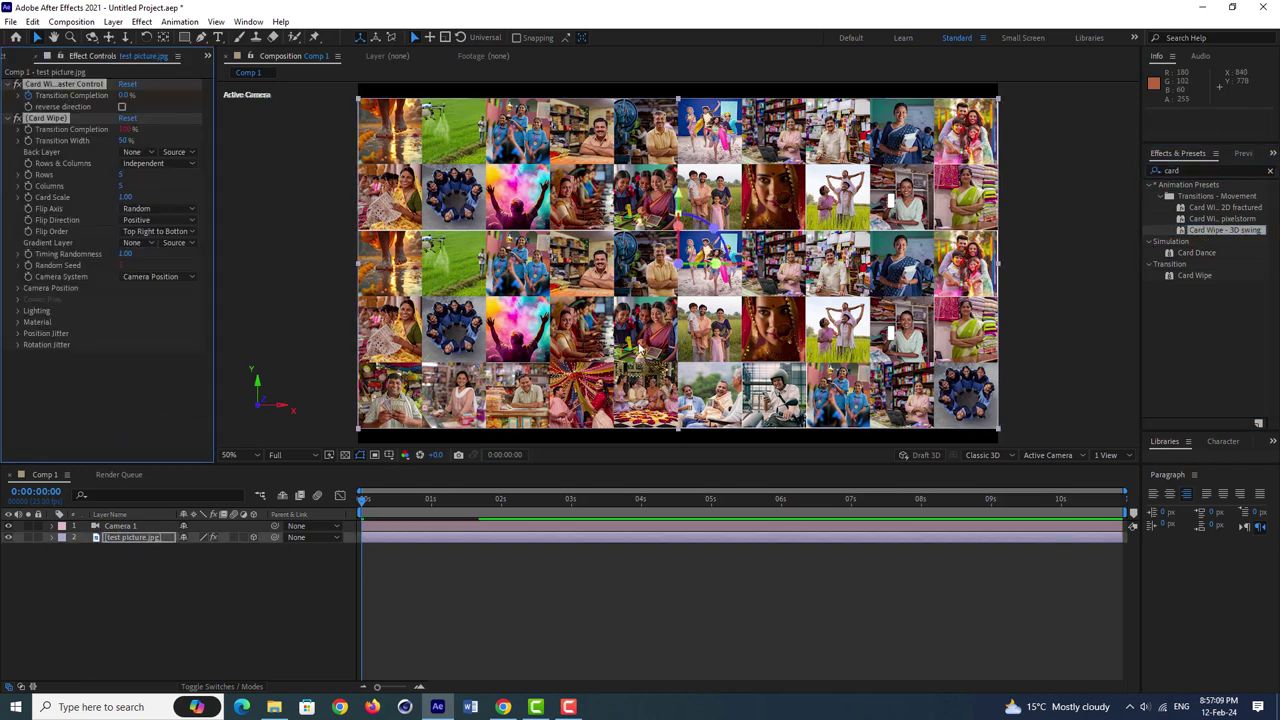
mouse_move(368, 510)
mouse_down()
mouse_move(463, 508)
mouse_move(415, 507)
mouse_up()
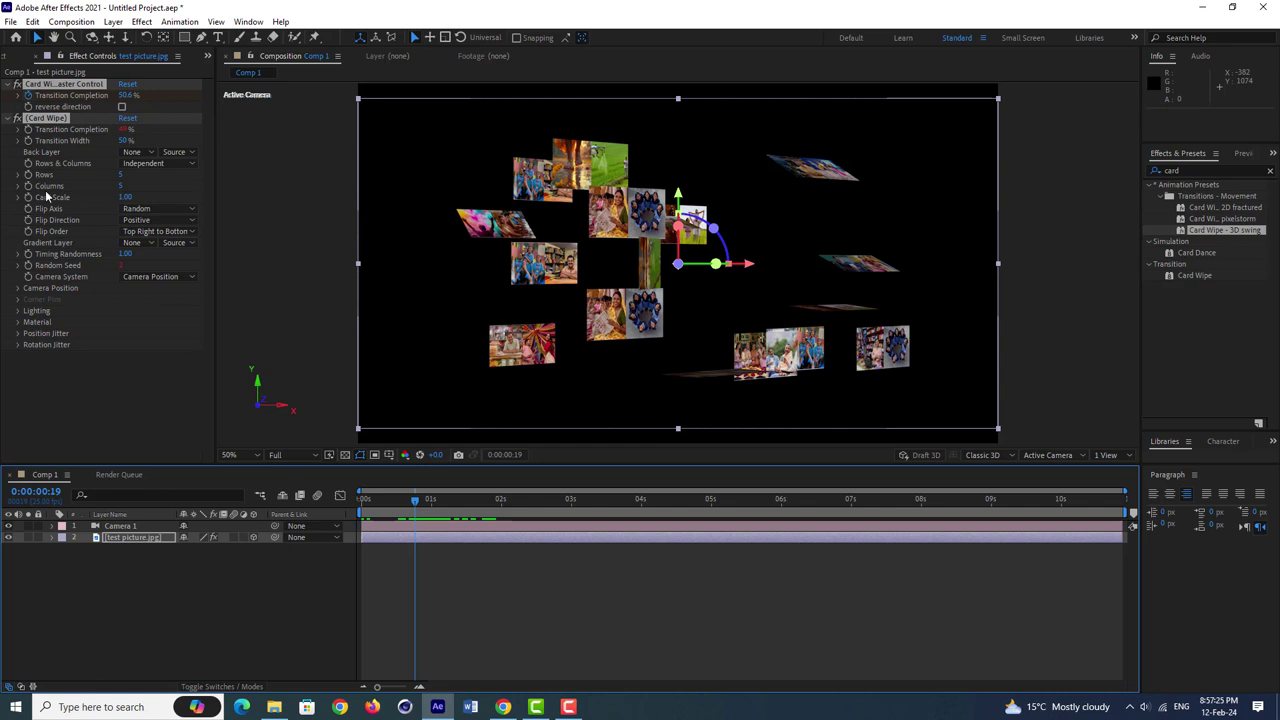
Raise the Card Wipe Columns to 10 and preview the new card layout
click(117, 189)
text(6)
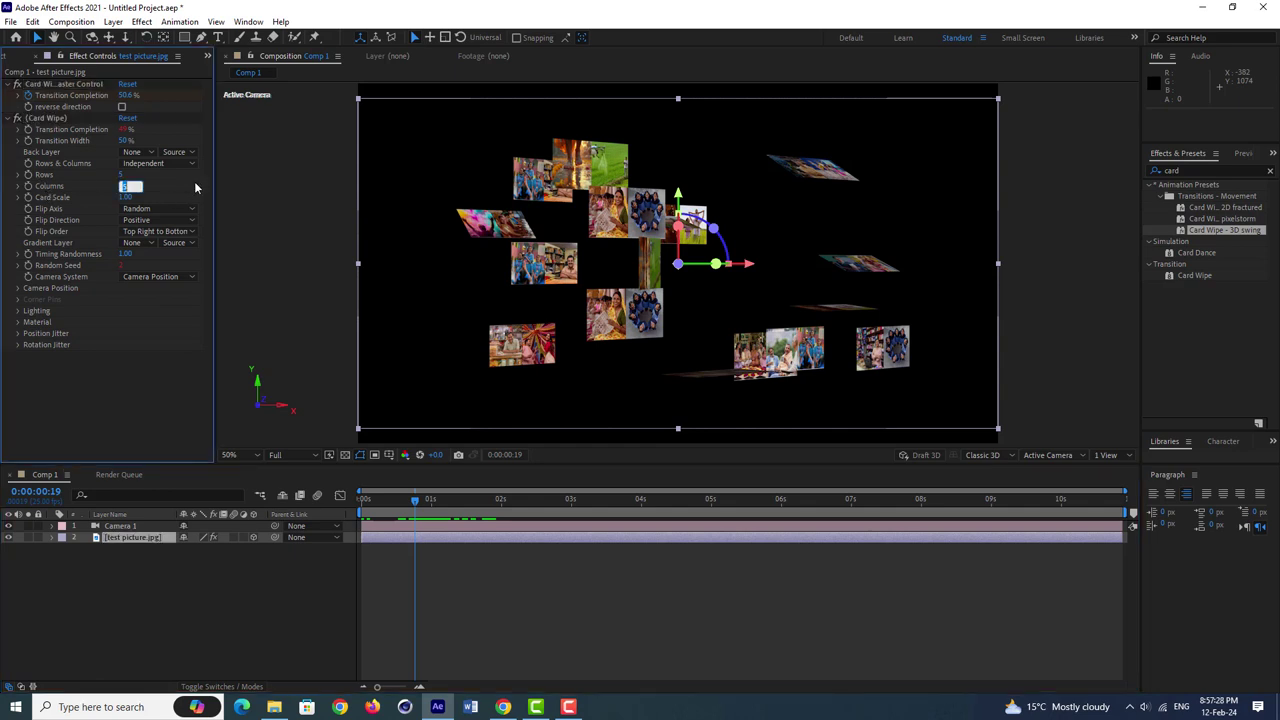
key(Return)
text(7)
key(Return)
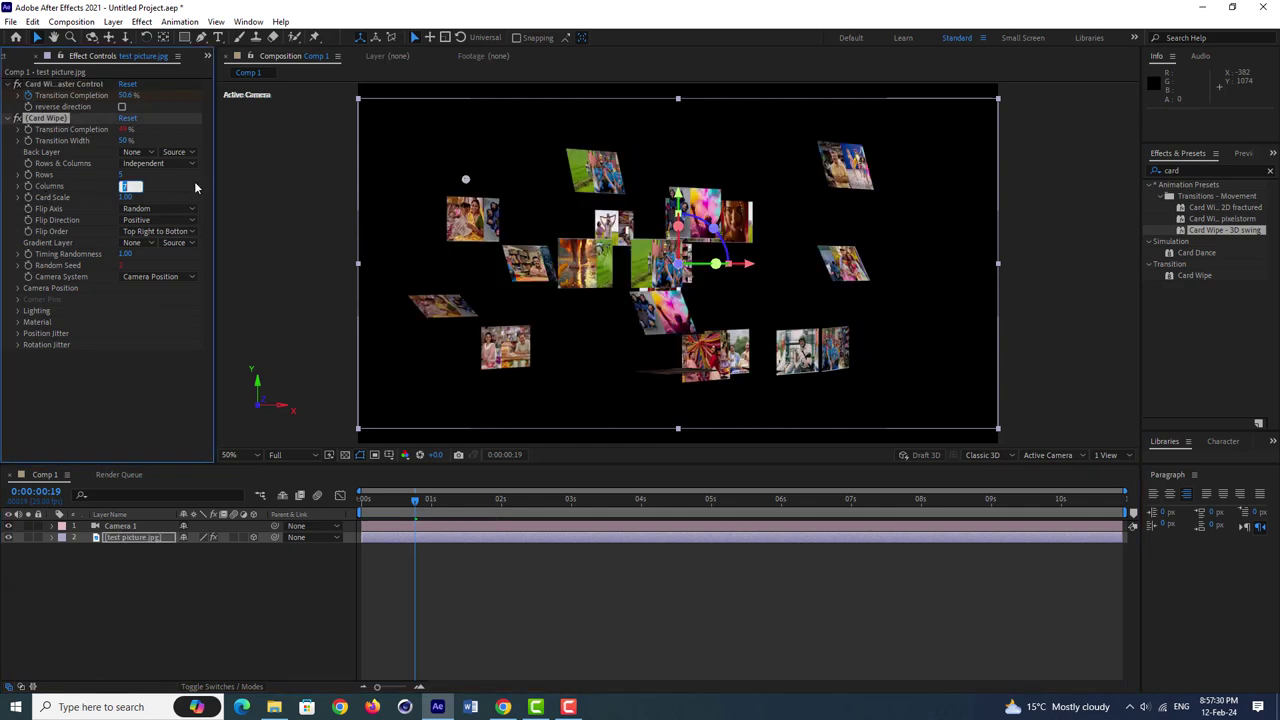
key(Up)
key(Up)
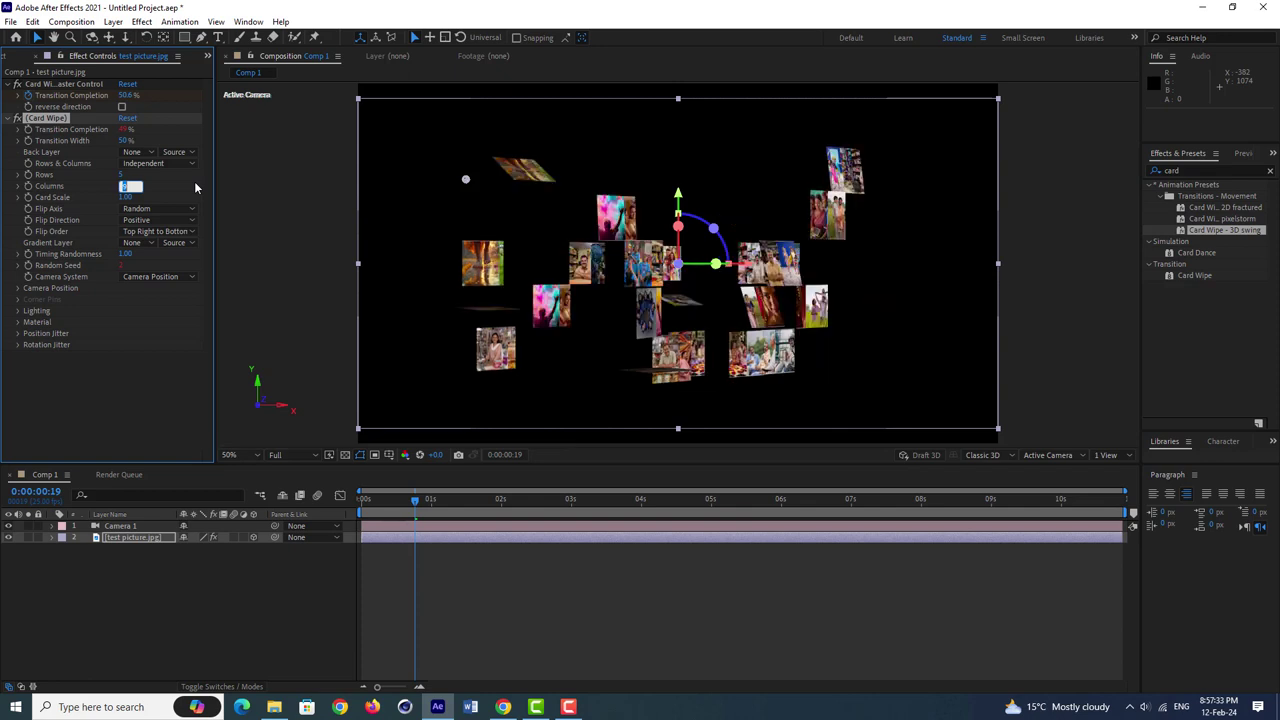
key(Up)
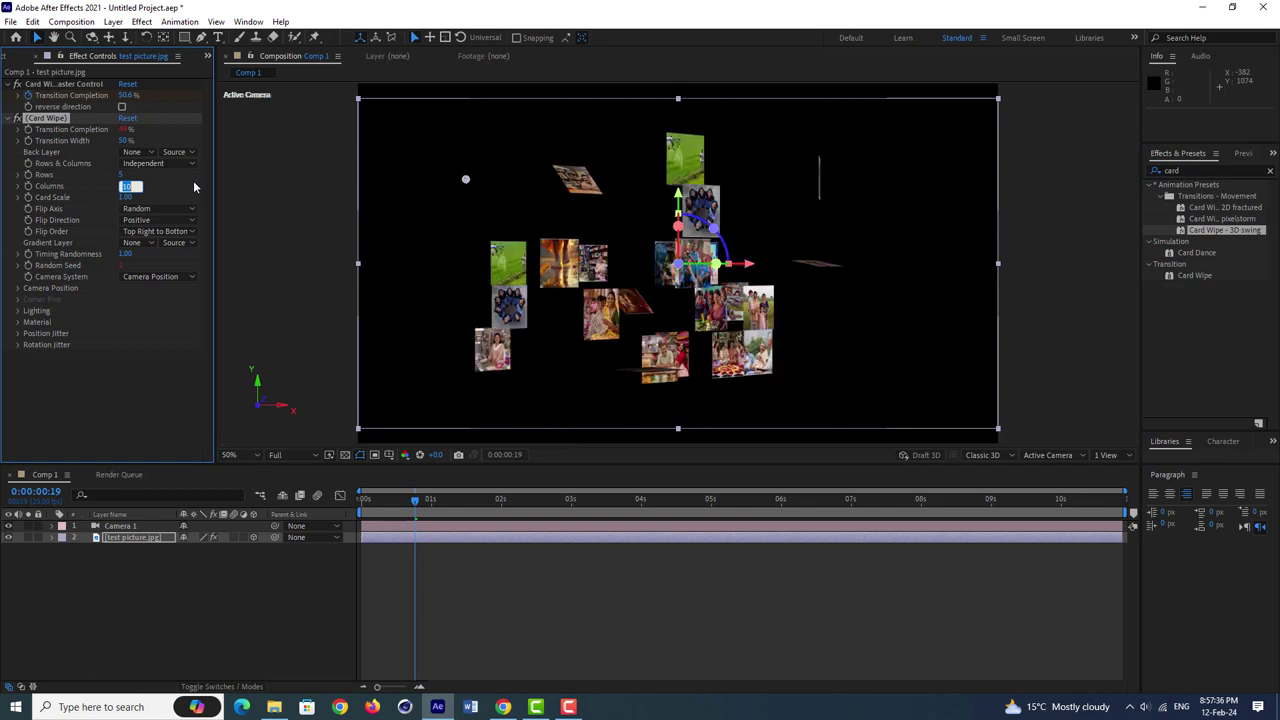
drag(415, 500, 431, 511)
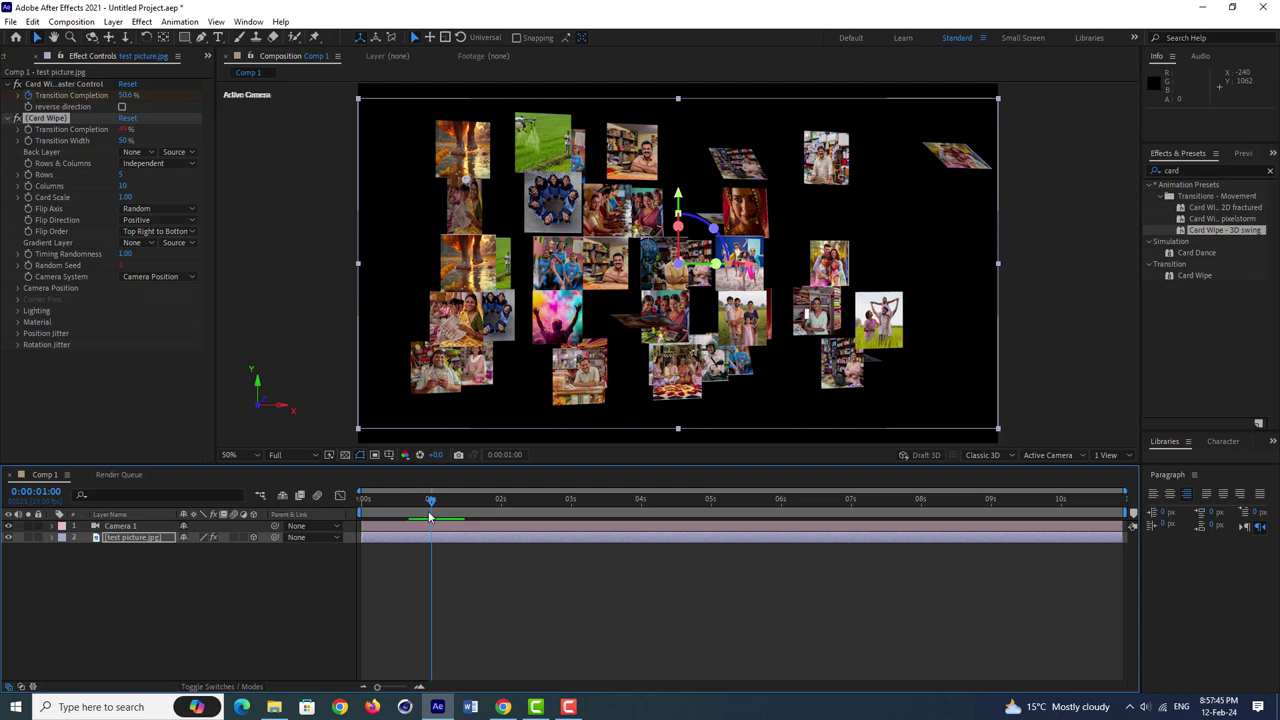
Add a new adjustment layer and apply RG Trapcode Shine to it
click(113, 21)
mouse_move(171, 37)
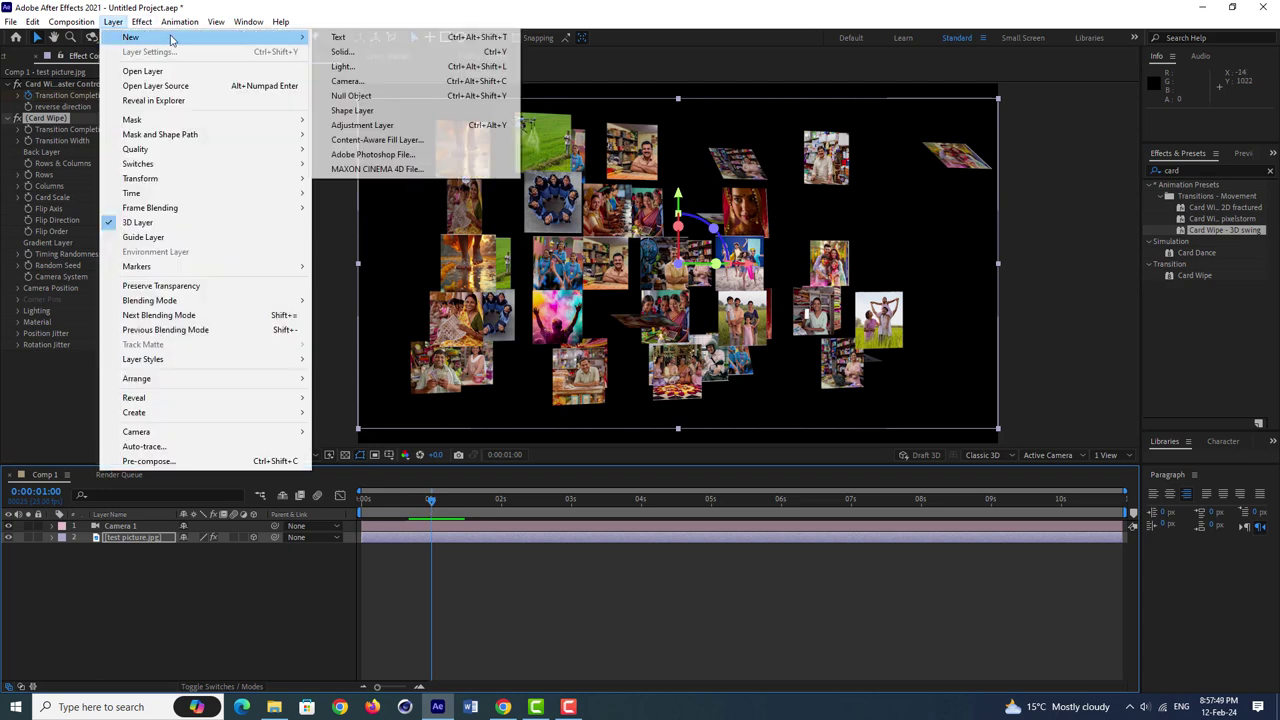
click(370, 125)
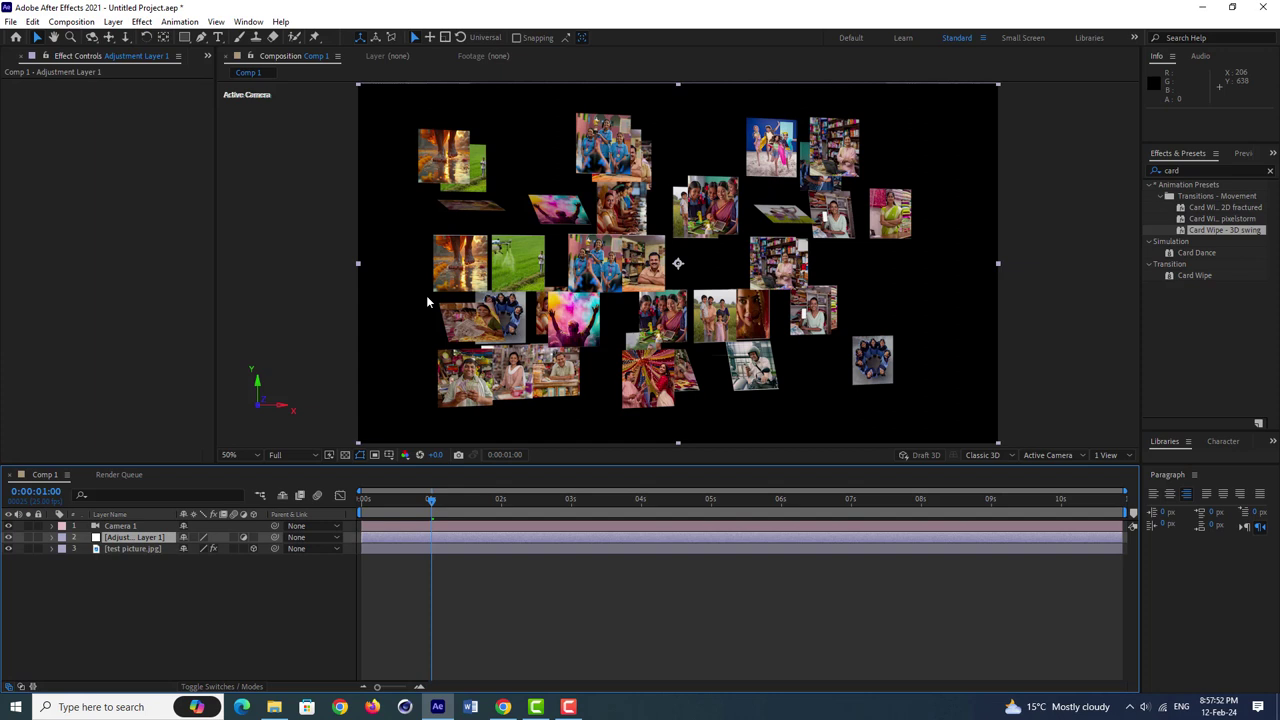
click(141, 21)
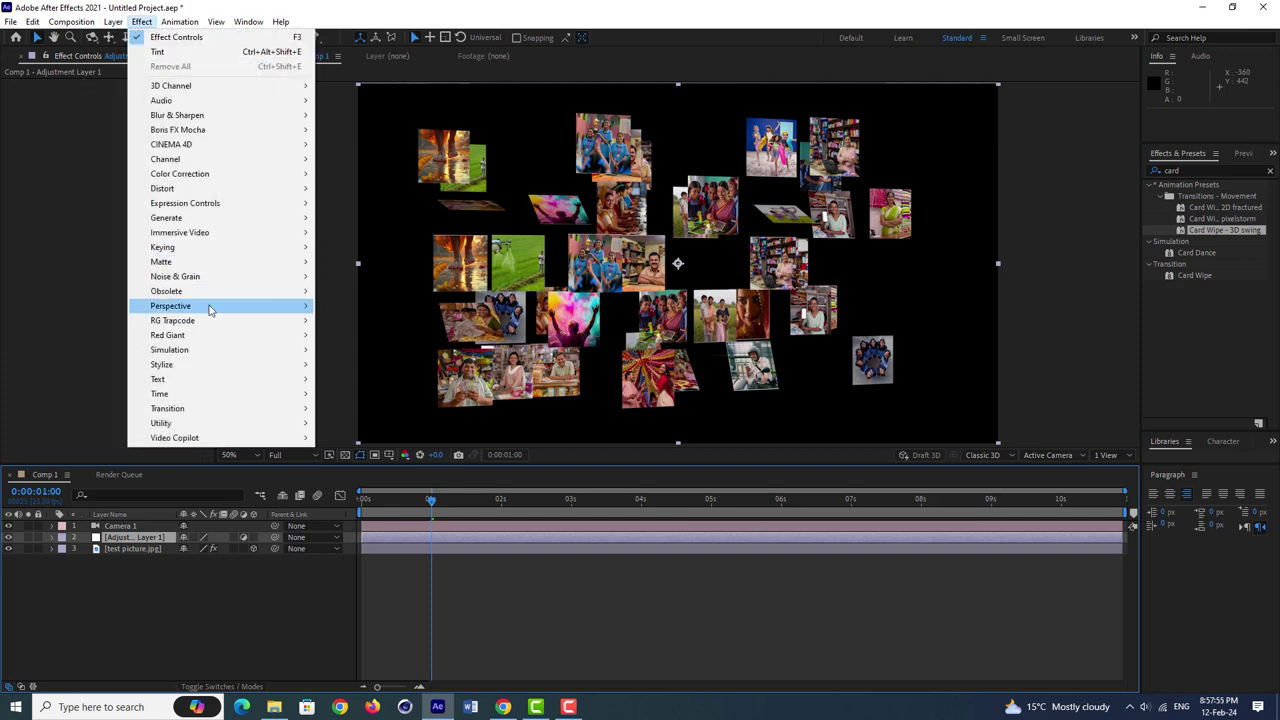
mouse_move(190, 323)
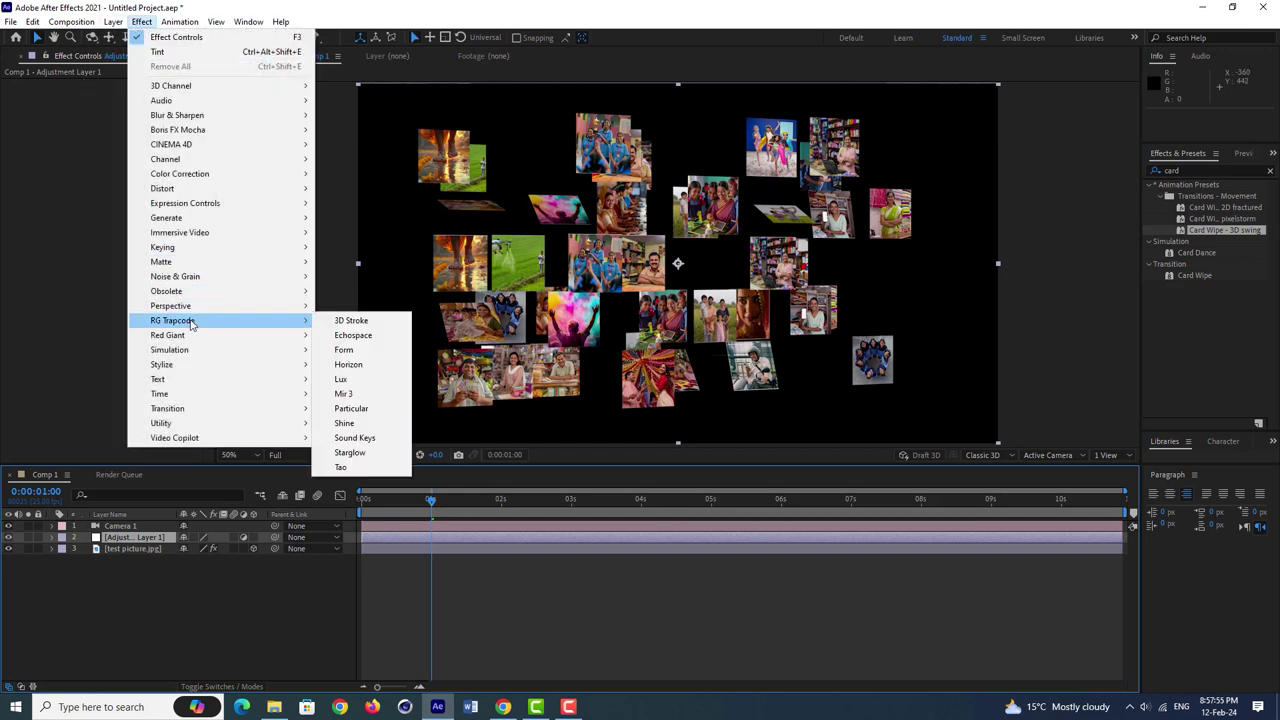
click(366, 429)
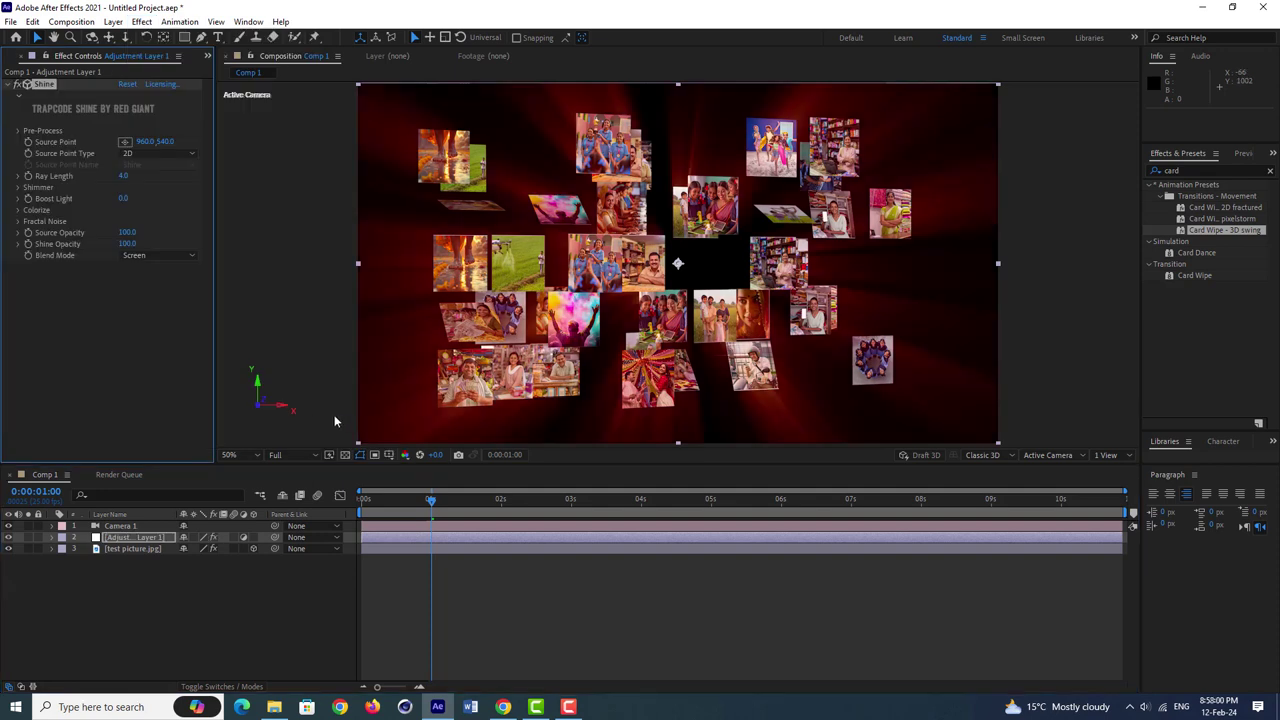
Set Shine's Blend Mode to Behind so the rays glow behind the cards
scroll(672, 318, up, 2)
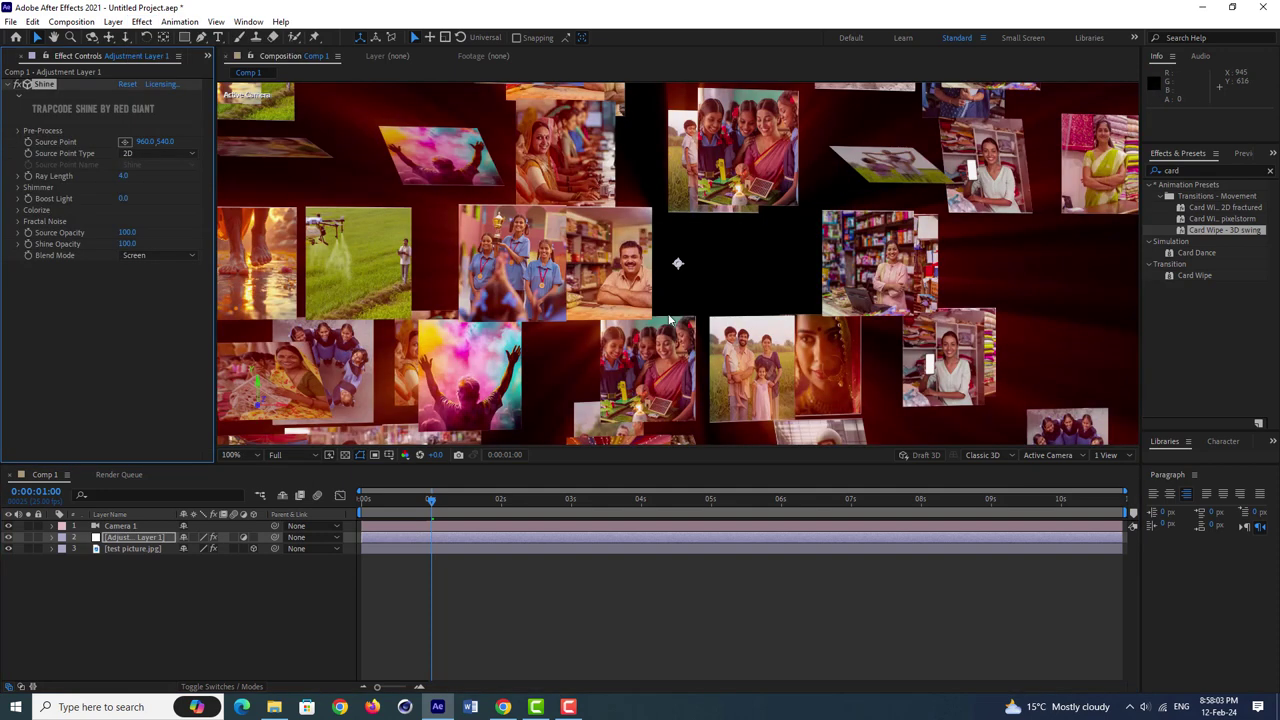
click(435, 506)
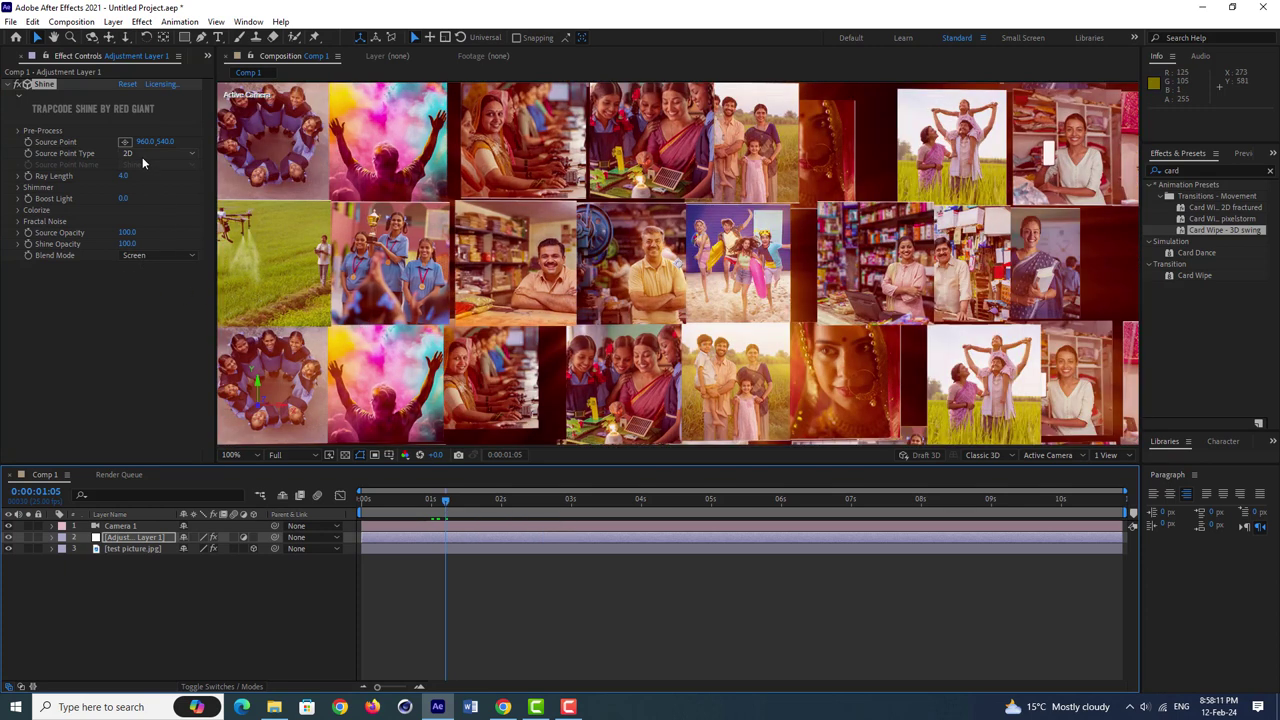
click(165, 256)
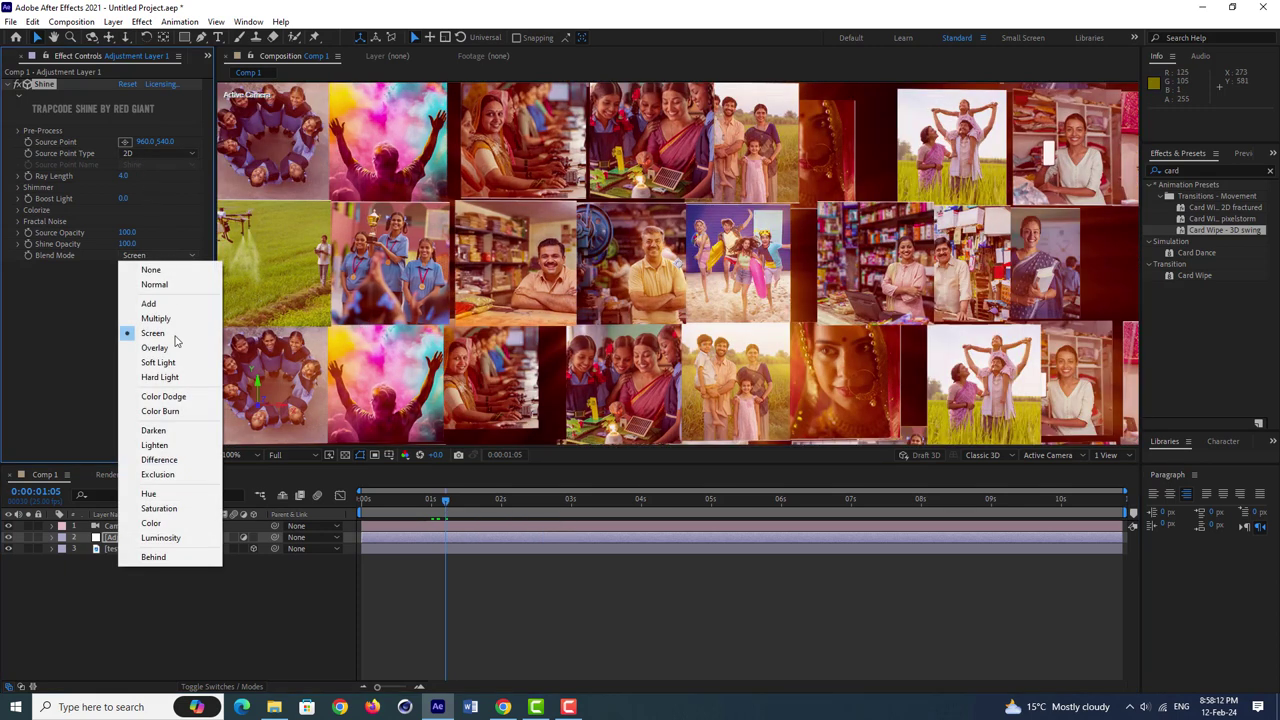
click(153, 557)
mouse_move(446, 502)
mouse_down()
mouse_move(397, 517)
mouse_move(443, 515)
mouse_move(390, 523)
mouse_move(467, 518)
mouse_up()
scroll(583, 295, down, 2)
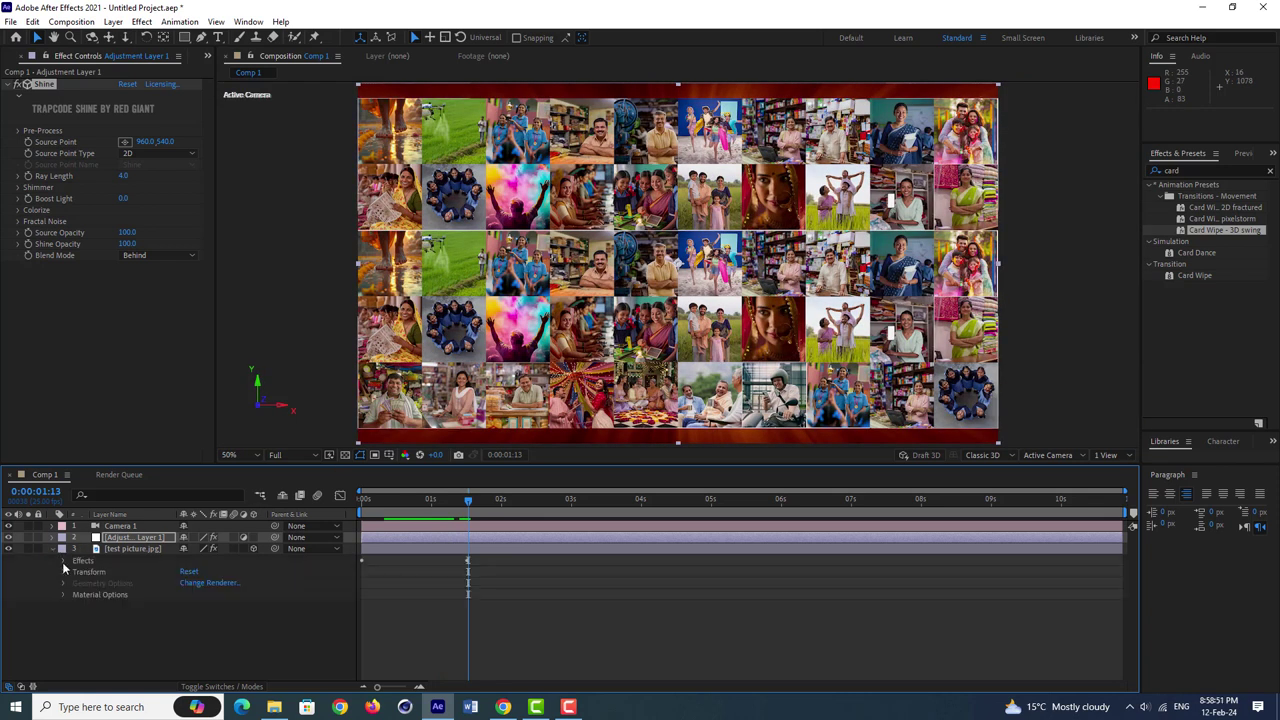
Move Card Wipe's final Transition Completion keyframe to about 3 seconds and preview the wipe
click(63, 572)
click(64, 560)
click(74, 571)
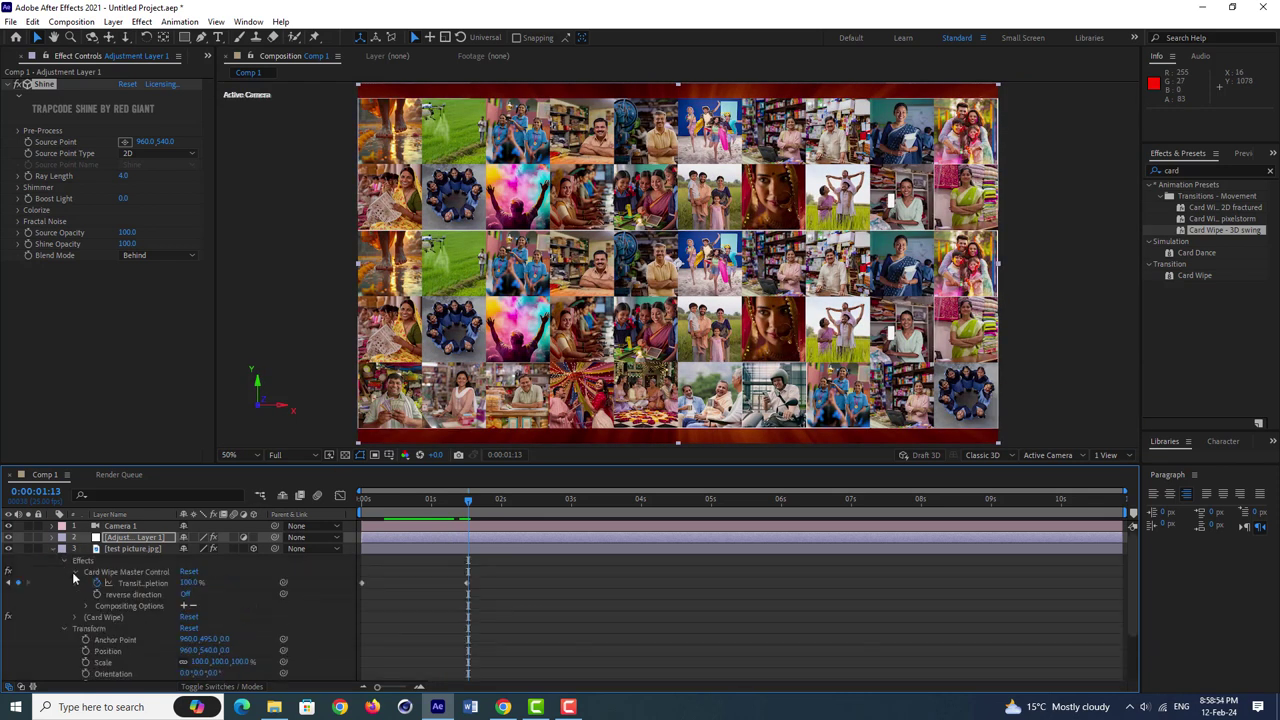
drag(467, 584, 571, 588)
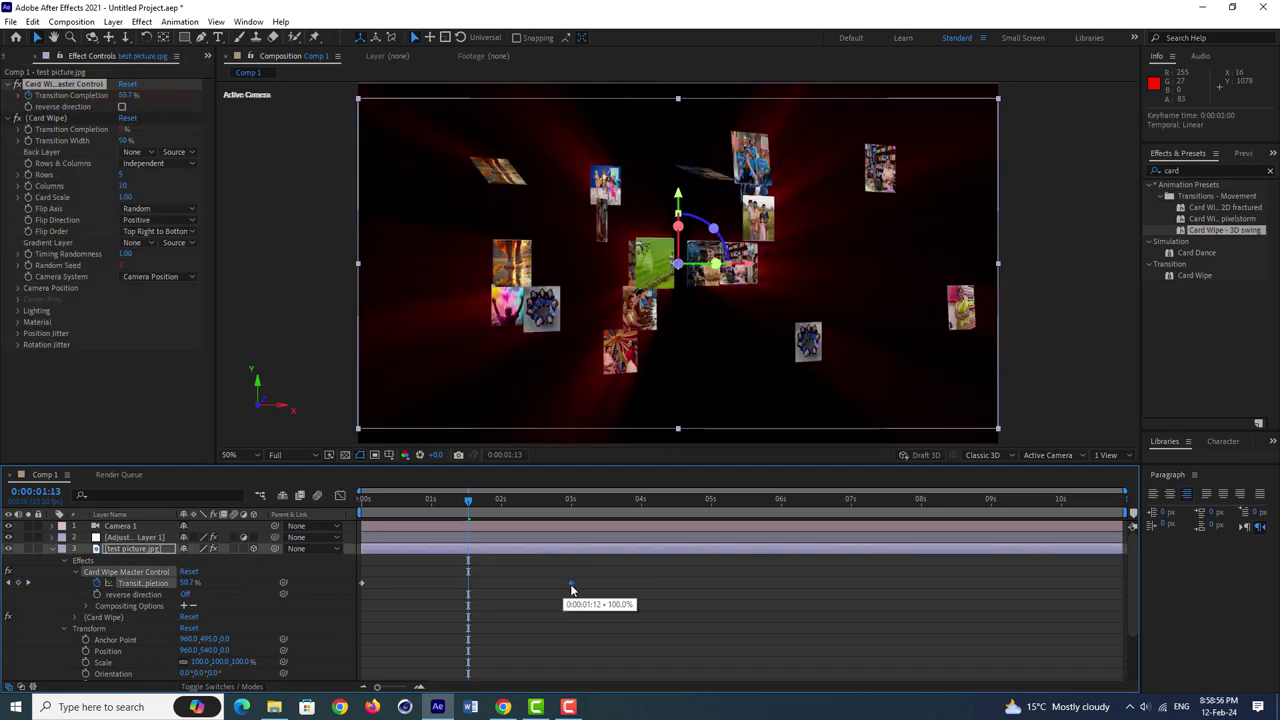
mouse_move(429, 500)
mouse_down()
mouse_move(577, 504)
mouse_move(406, 512)
mouse_move(550, 500)
mouse_move(445, 501)
mouse_up()
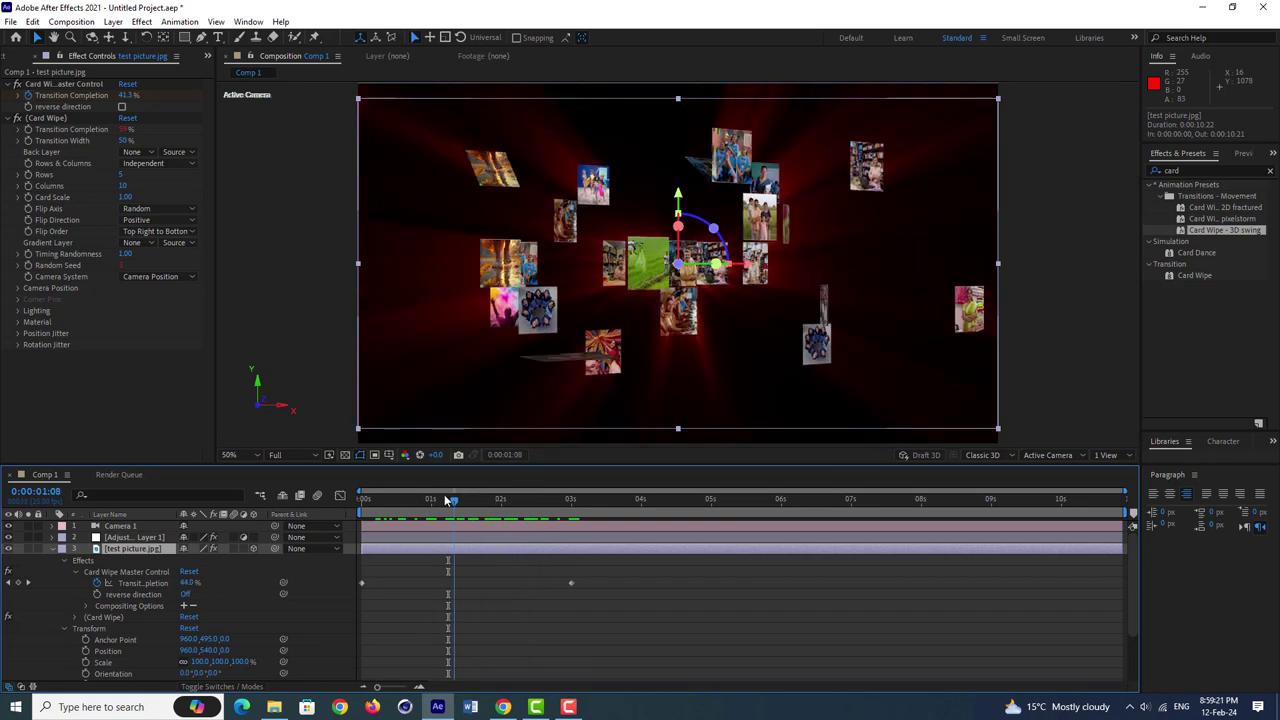
mouse_move(492, 496)
mouse_down()
mouse_move(568, 496)
mouse_move(381, 511)
mouse_up()
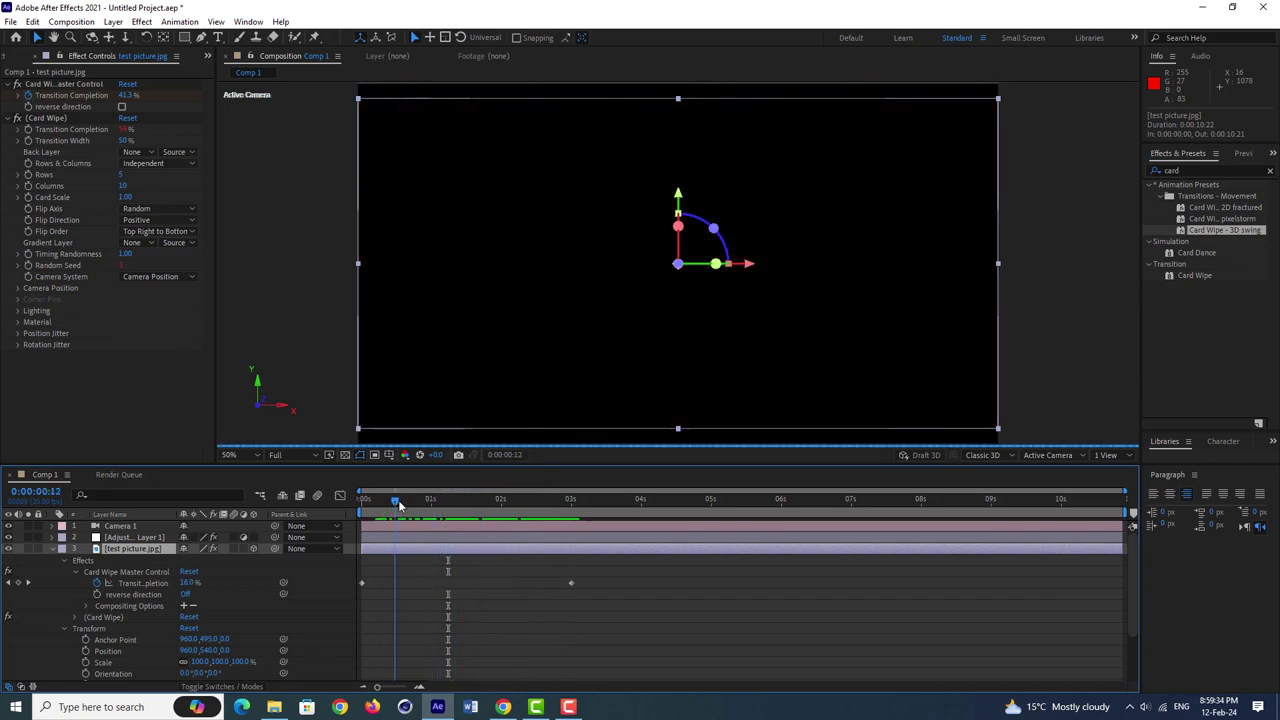
mouse_move(480, 500)
mouse_down()
mouse_move(499, 499)
mouse_move(456, 501)
mouse_move(505, 503)
mouse_move(456, 502)
mouse_move(563, 501)
mouse_move(439, 500)
mouse_move(466, 500)
mouse_up()
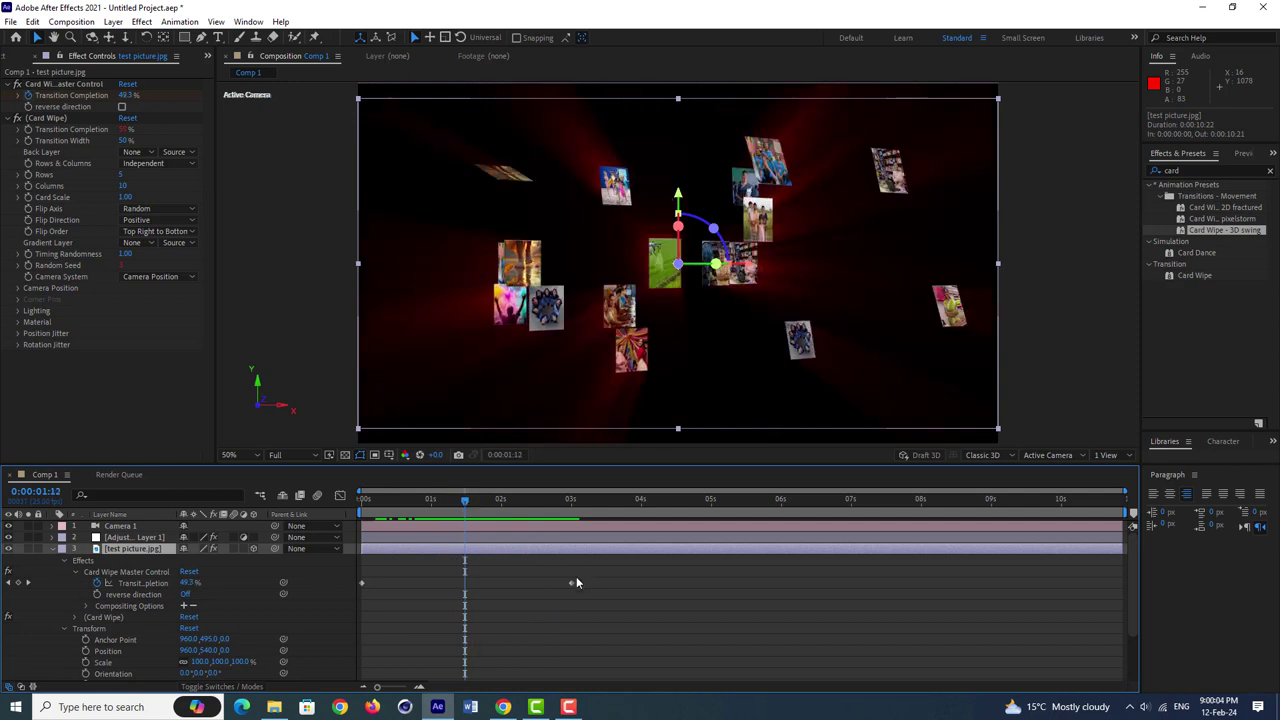
Move the final Transition Completion keyframe to 0:00:09:00 and preview the slower assembly
drag(574, 582, 1060, 621)
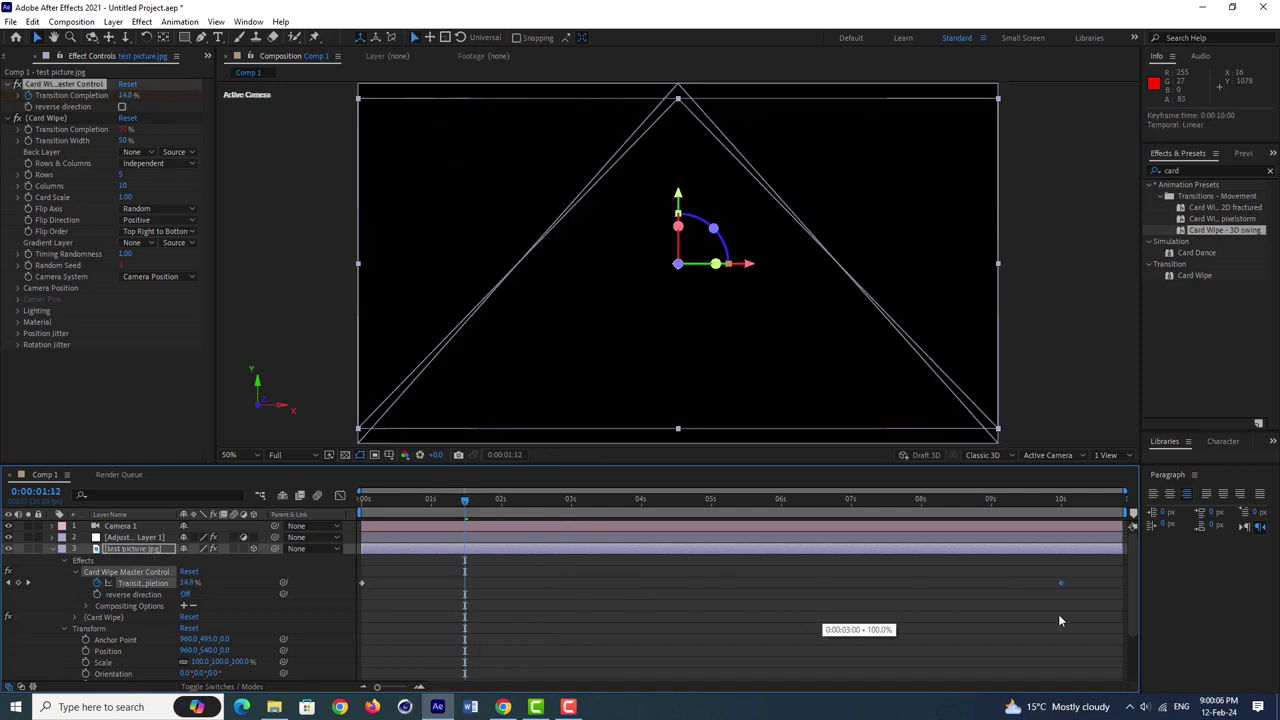
drag(1058, 614, 990, 612)
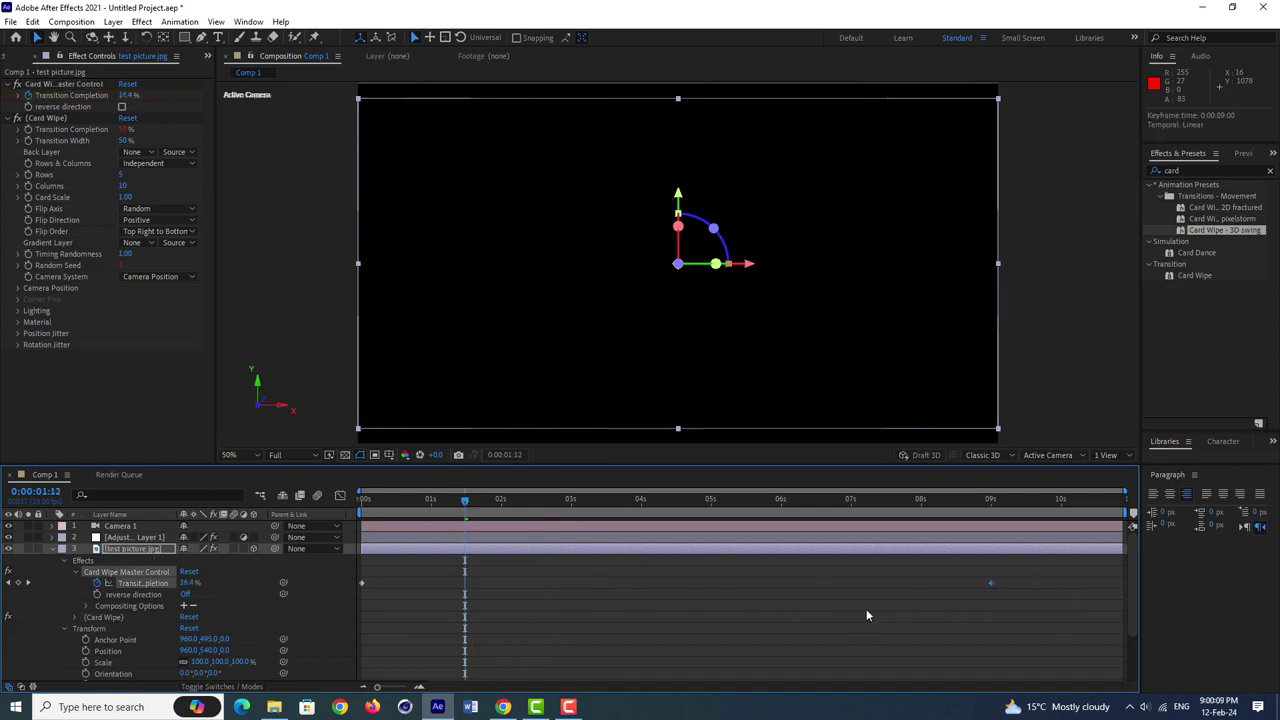
click(866, 615)
drag(373, 500, 660, 508)
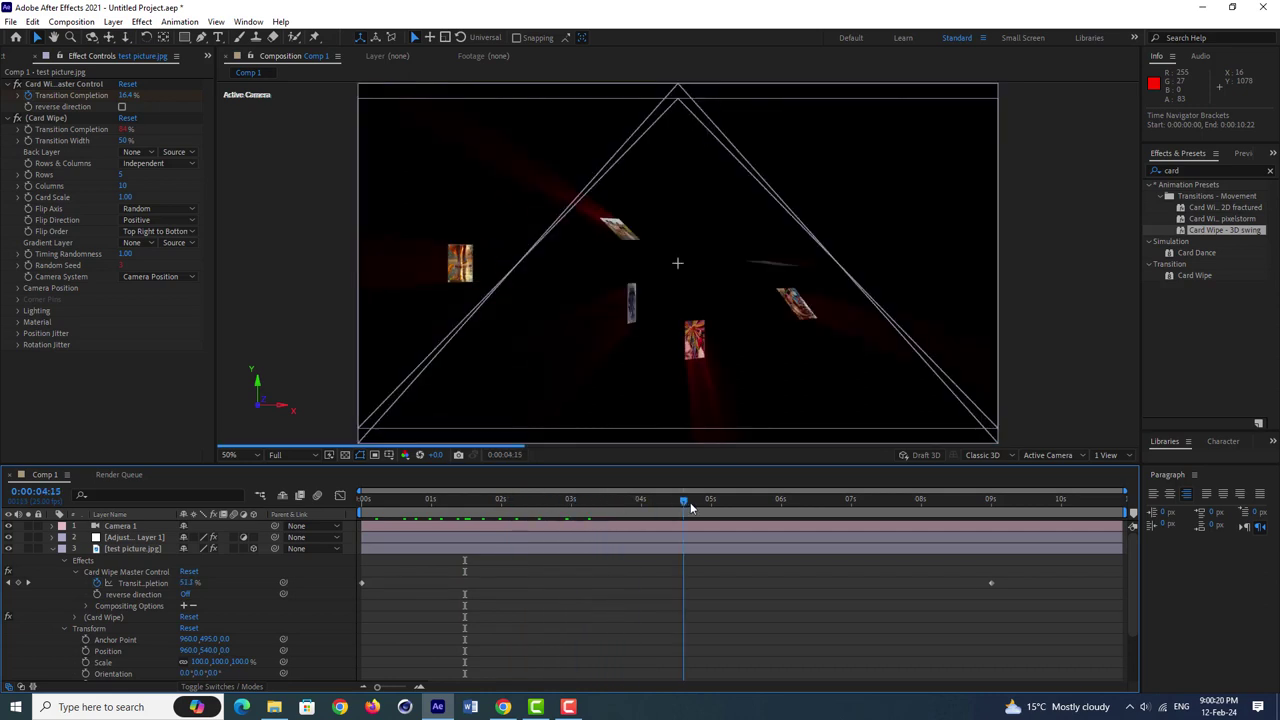
mouse_move(713, 508)
mouse_down()
mouse_move(742, 510)
mouse_move(614, 517)
mouse_move(782, 500)
mouse_up()
mouse_move(806, 498)
mouse_down()
mouse_move(958, 483)
mouse_move(985, 503)
mouse_up()
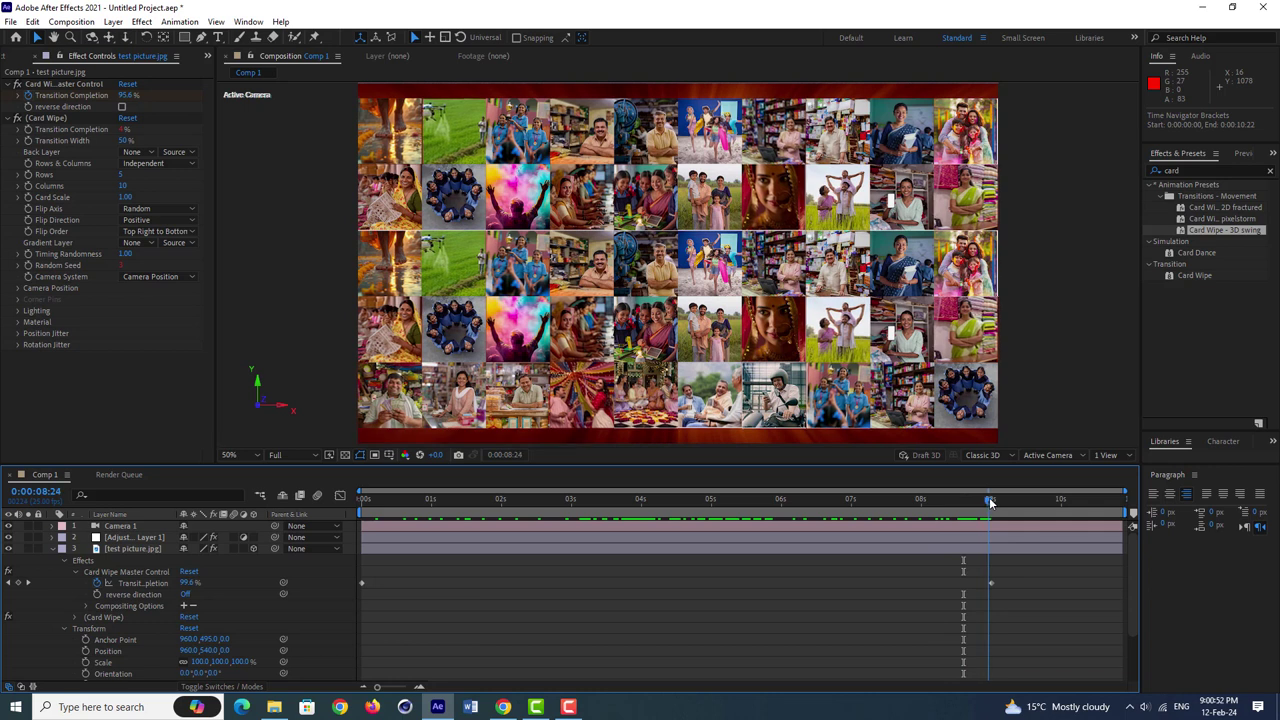
Expand Camera 1's transform properties and push its Position Z in toward the cards
click(119, 527)
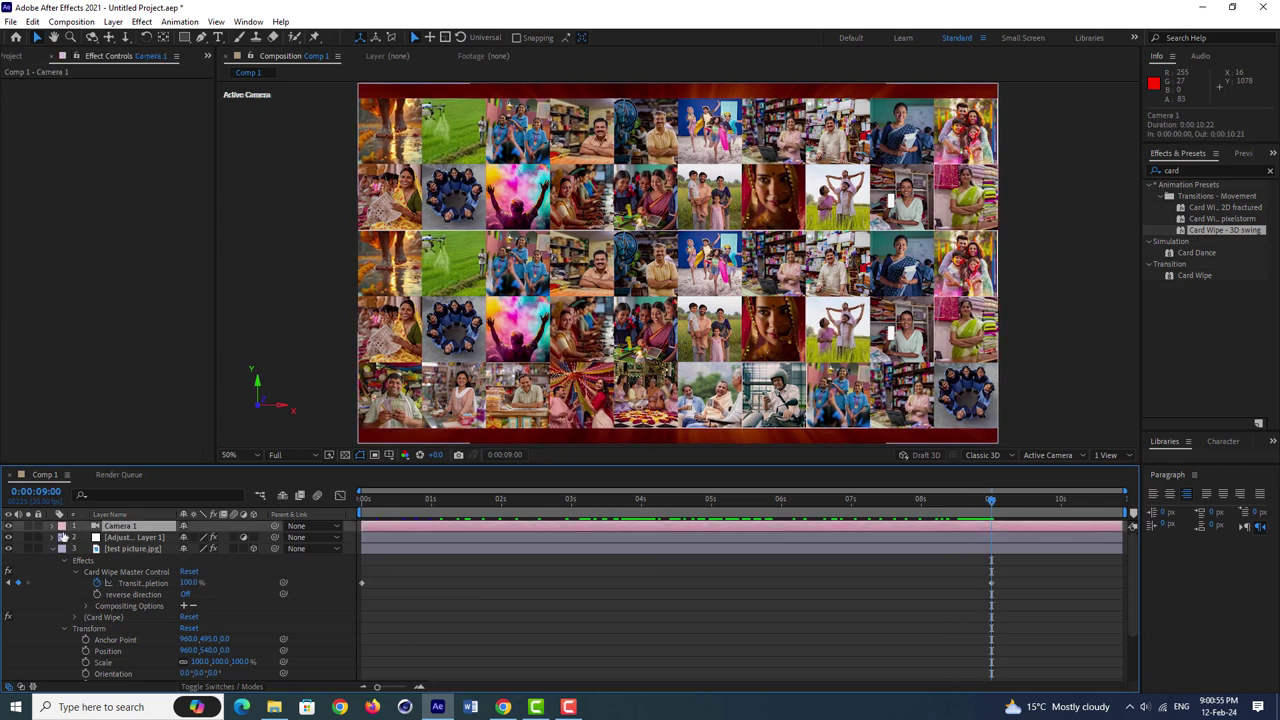
click(53, 526)
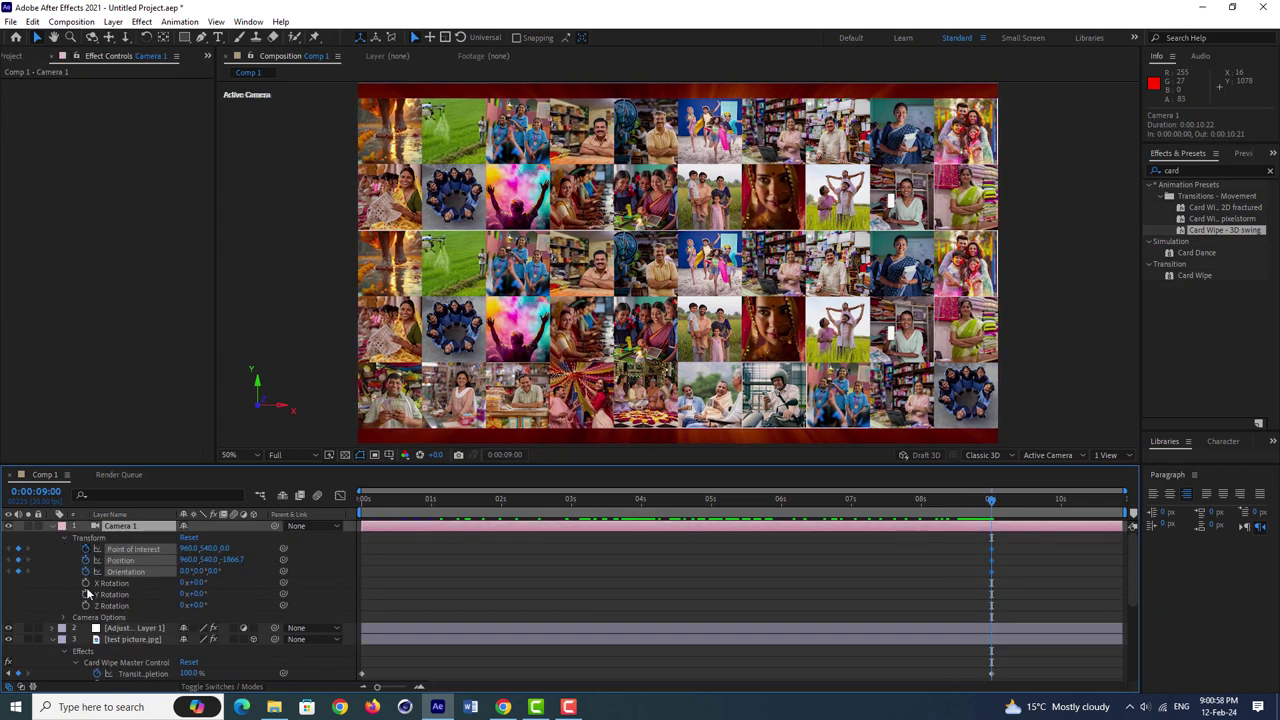
drag(973, 504, 838, 512)
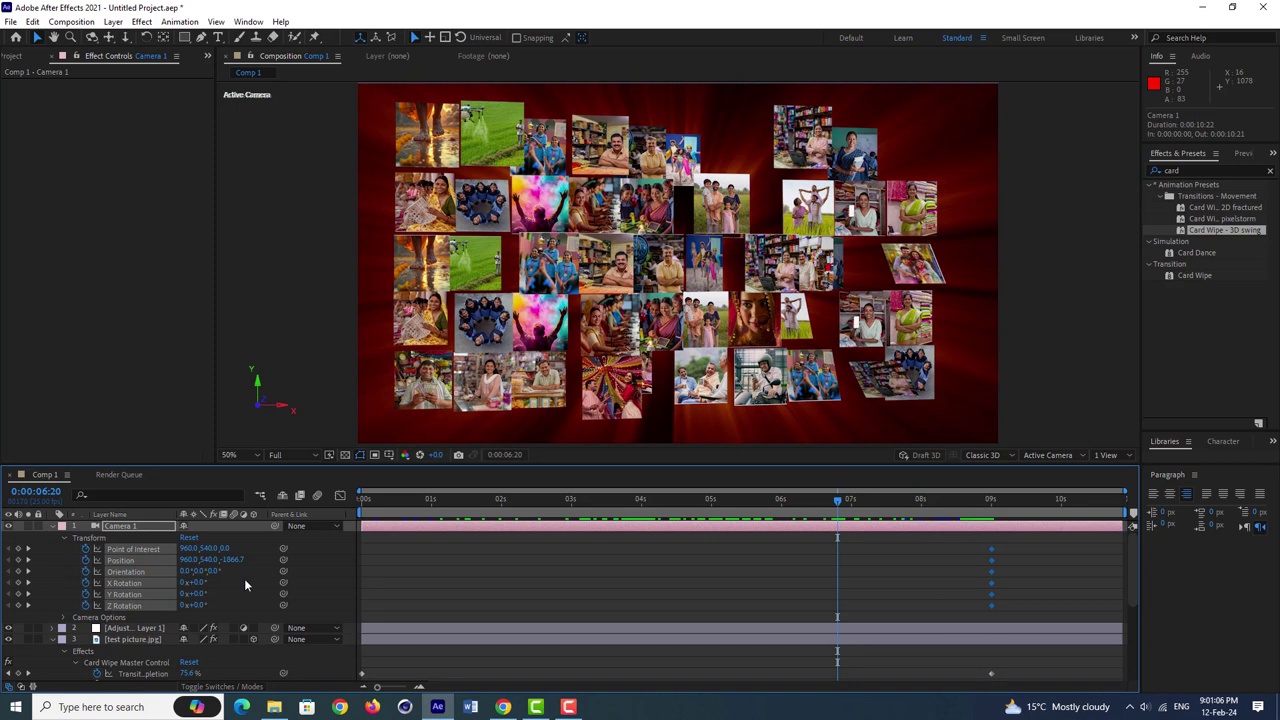
drag(212, 560, 670, 558)
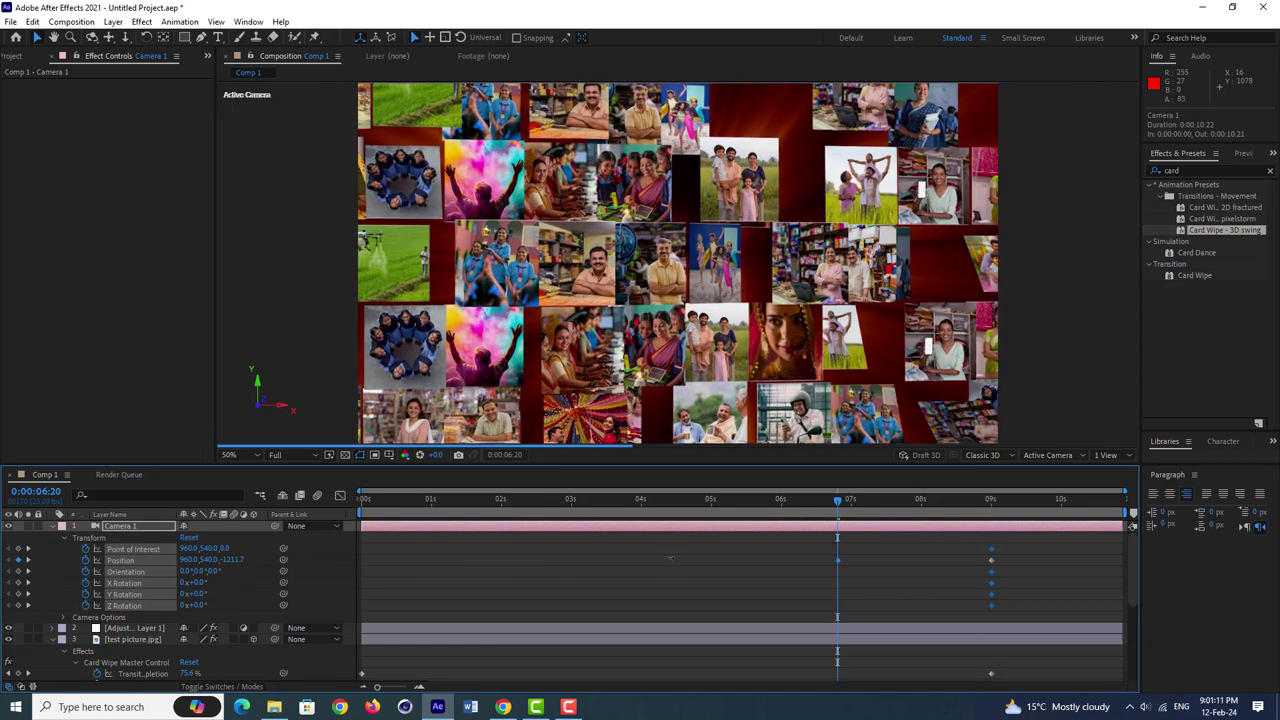
drag(670, 558, 780, 556)
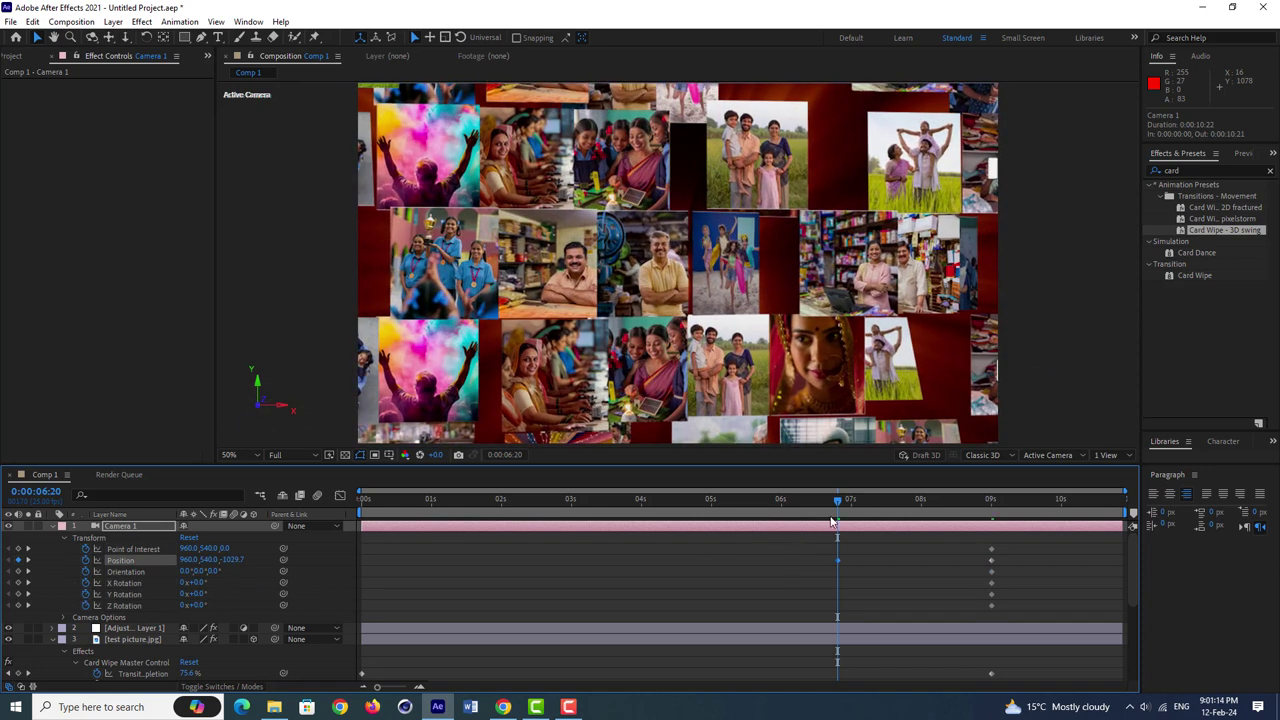
drag(847, 503, 991, 499)
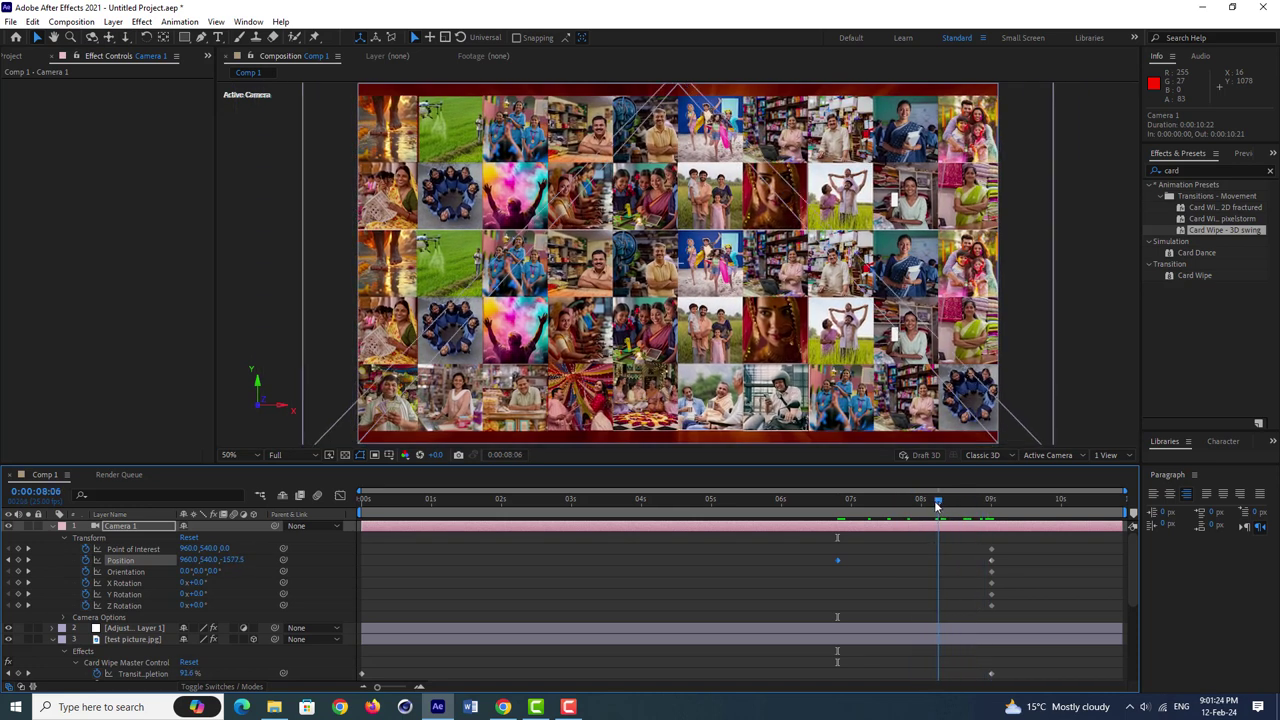
Around 5 seconds, set Camera 1 Position Z to about -659.7 and Z Rotation to -42°
drag(991, 499, 732, 508)
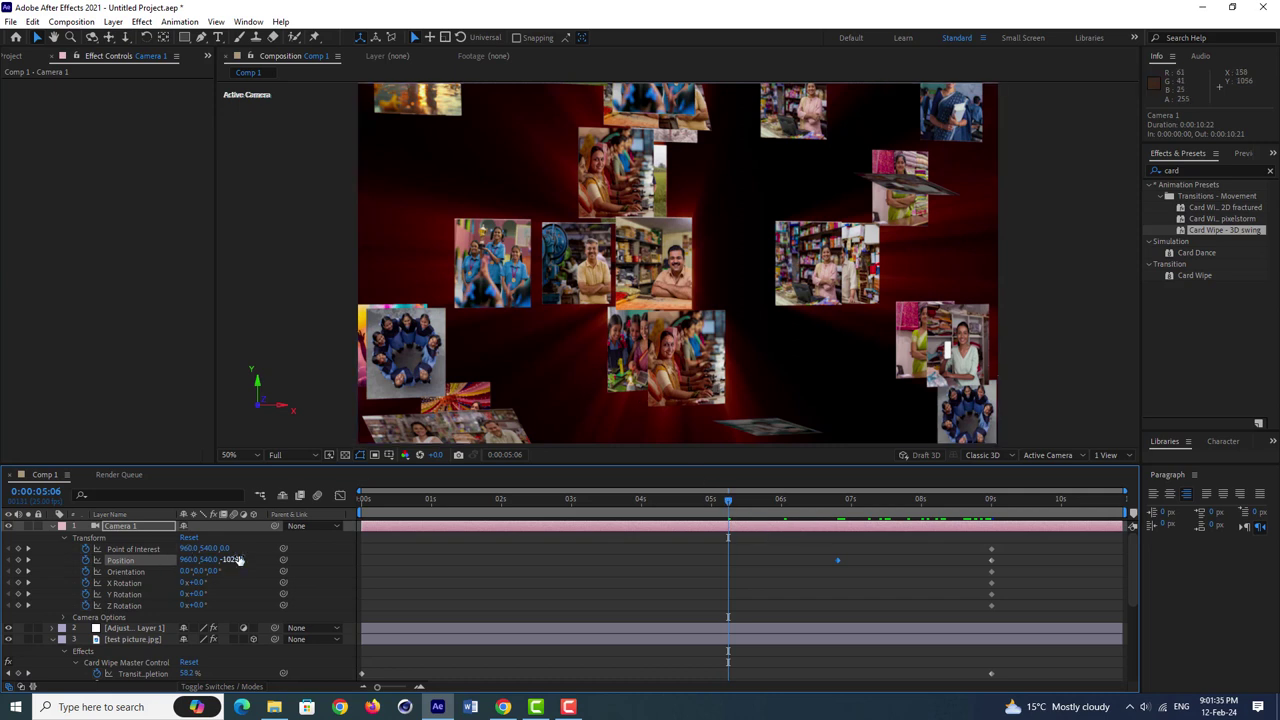
drag(218, 560, 428, 531)
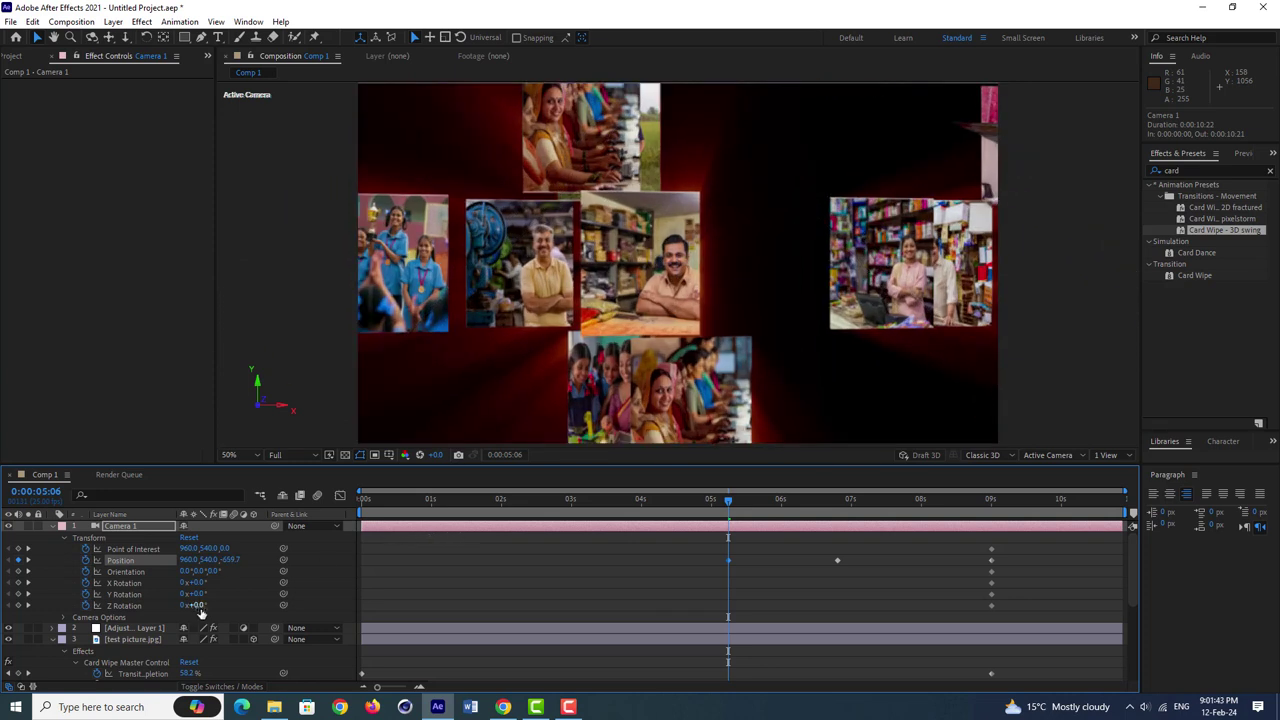
drag(192, 605, 168, 605)
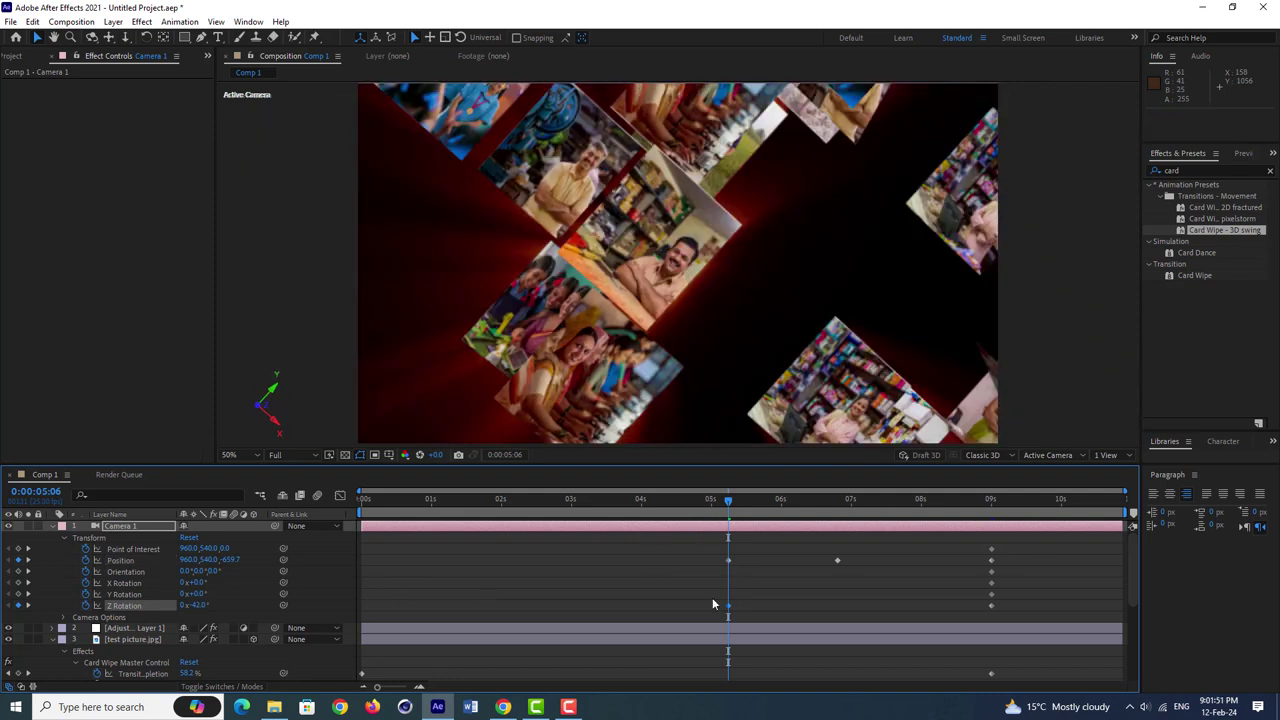
Slide the camera's Position and Z Rotation keyframes earlier to about 0:00:01:01
drag(728, 610, 604, 614)
mouse_move(380, 616)
mouse_down()
mouse_move(363, 616)
mouse_move(437, 616)
mouse_up()
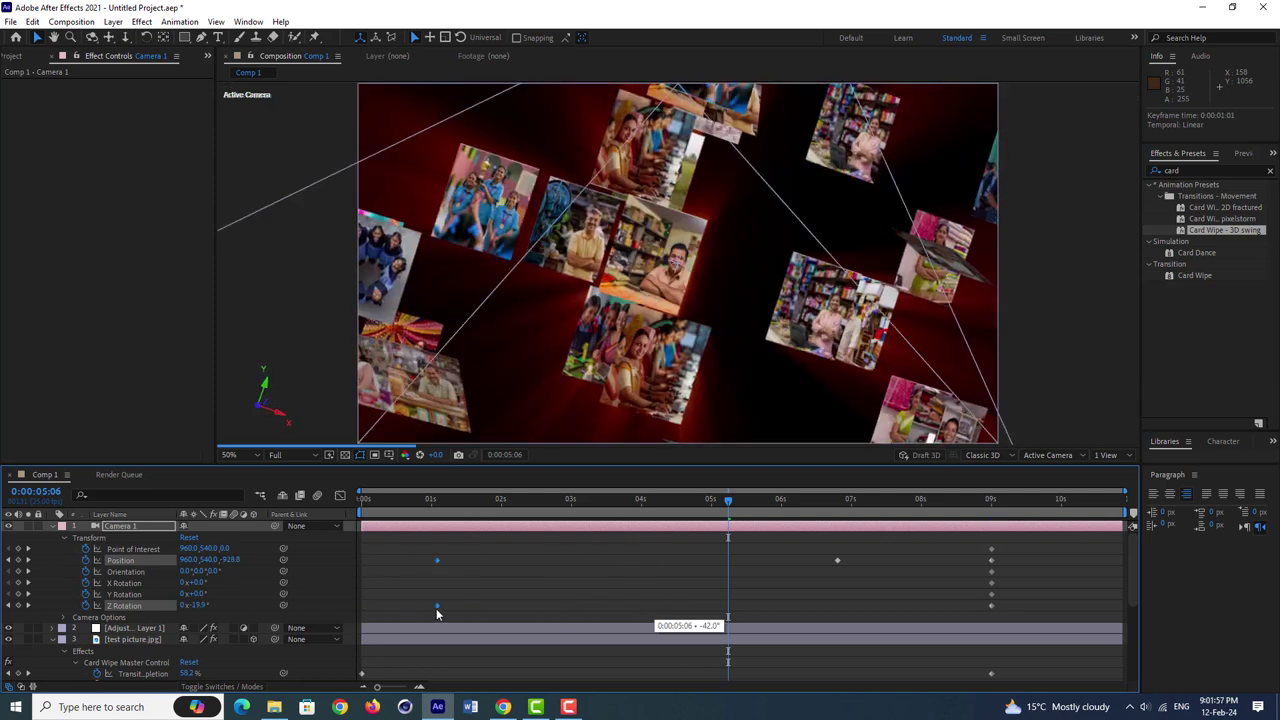
click(409, 502)
drag(413, 503, 519, 510)
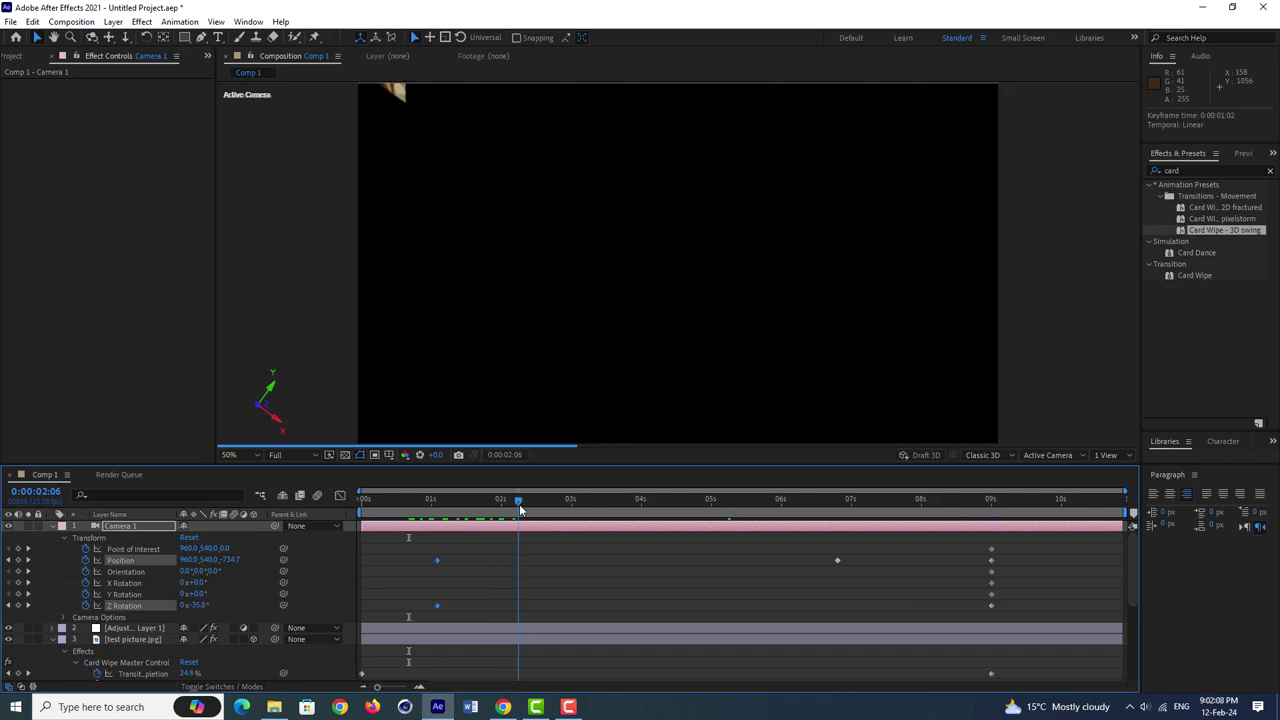
drag(539, 510, 674, 512)
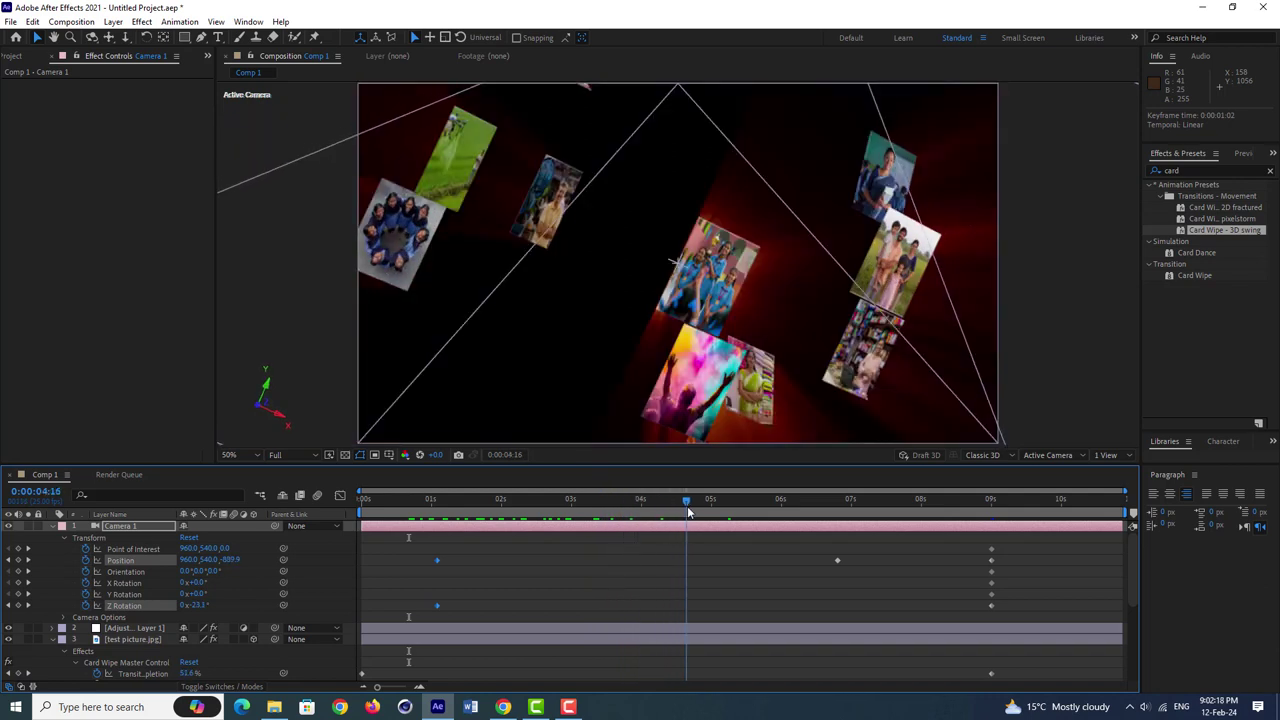
Set the viewer resolution to Half, scrub through the card wipe, and select test picture.jpg
click(303, 456)
click(299, 490)
click(493, 501)
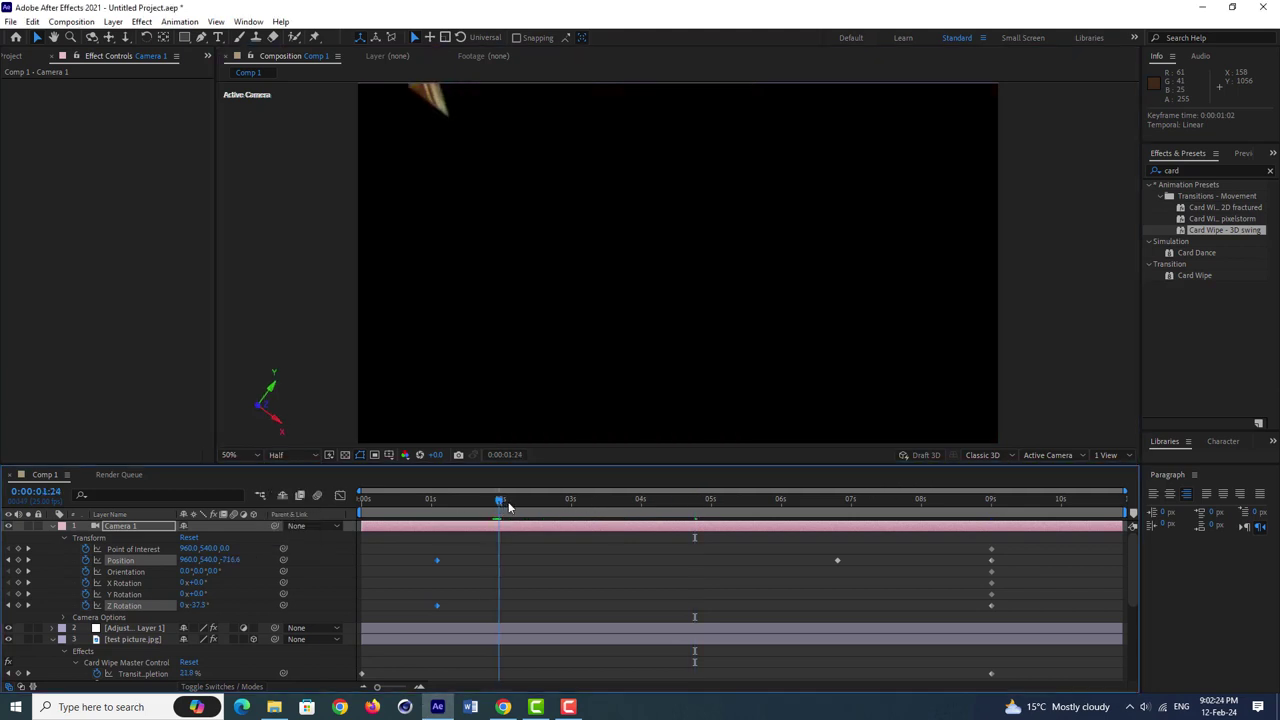
mouse_move(575, 507)
mouse_down()
mouse_move(912, 493)
mouse_move(1004, 474)
mouse_move(957, 500)
mouse_move(787, 500)
mouse_move(982, 461)
mouse_move(909, 458)
mouse_move(833, 476)
mouse_move(993, 495)
mouse_up()
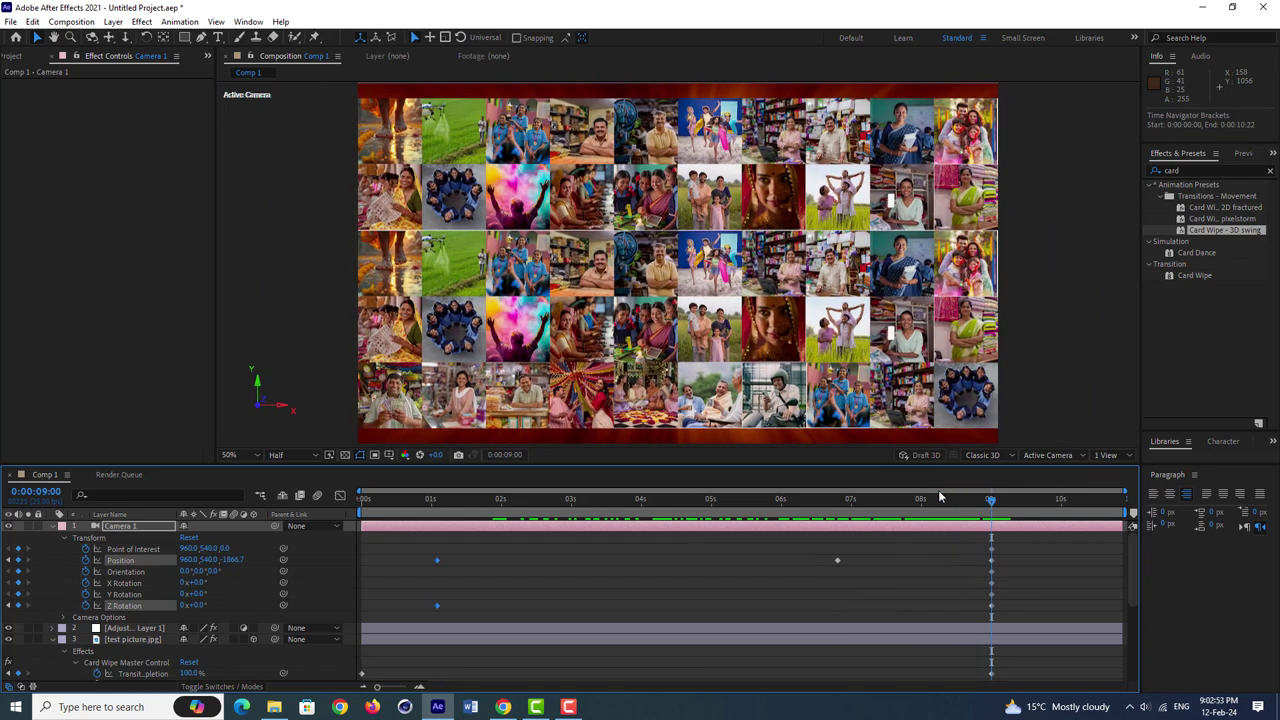
drag(971, 500, 531, 548)
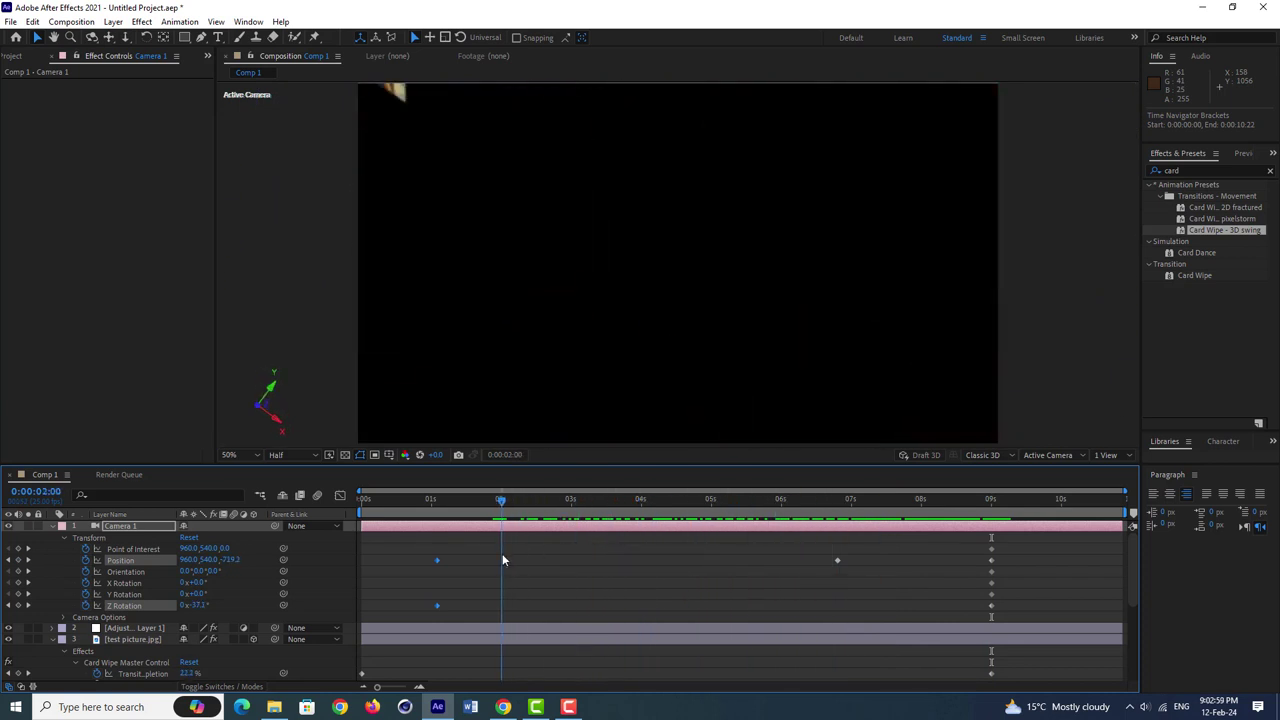
drag(627, 556, 835, 557)
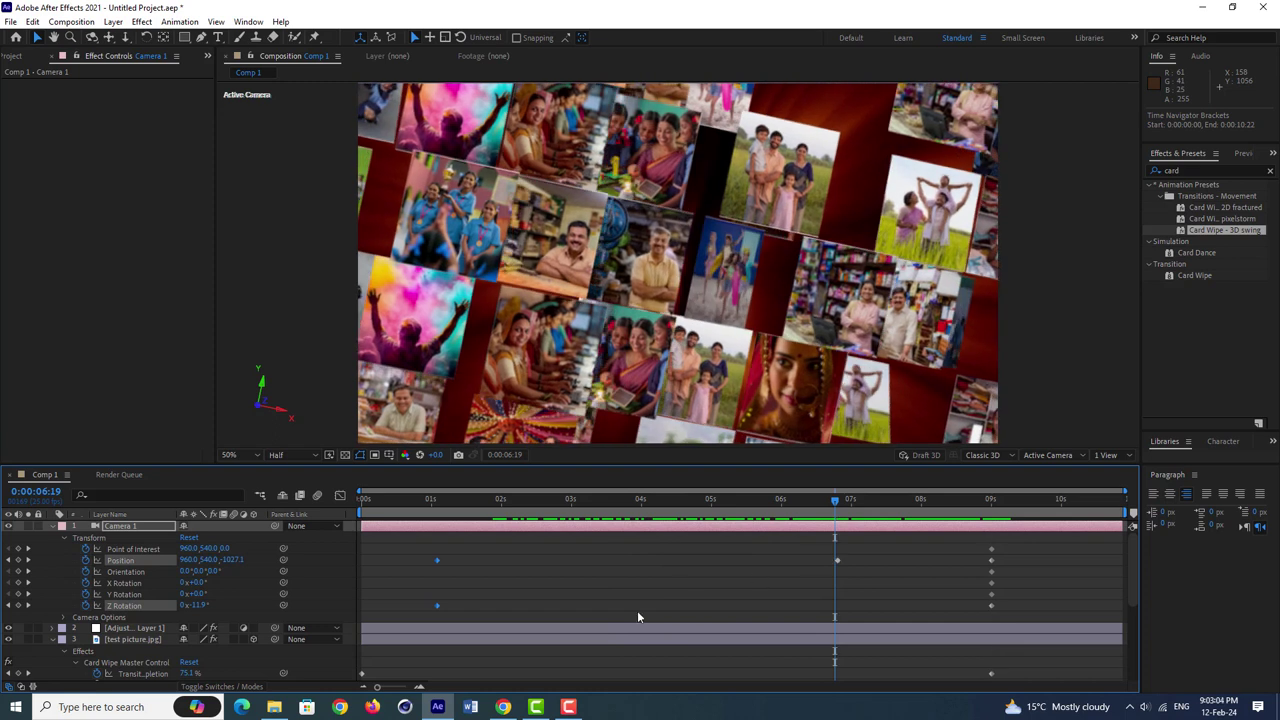
click(416, 640)
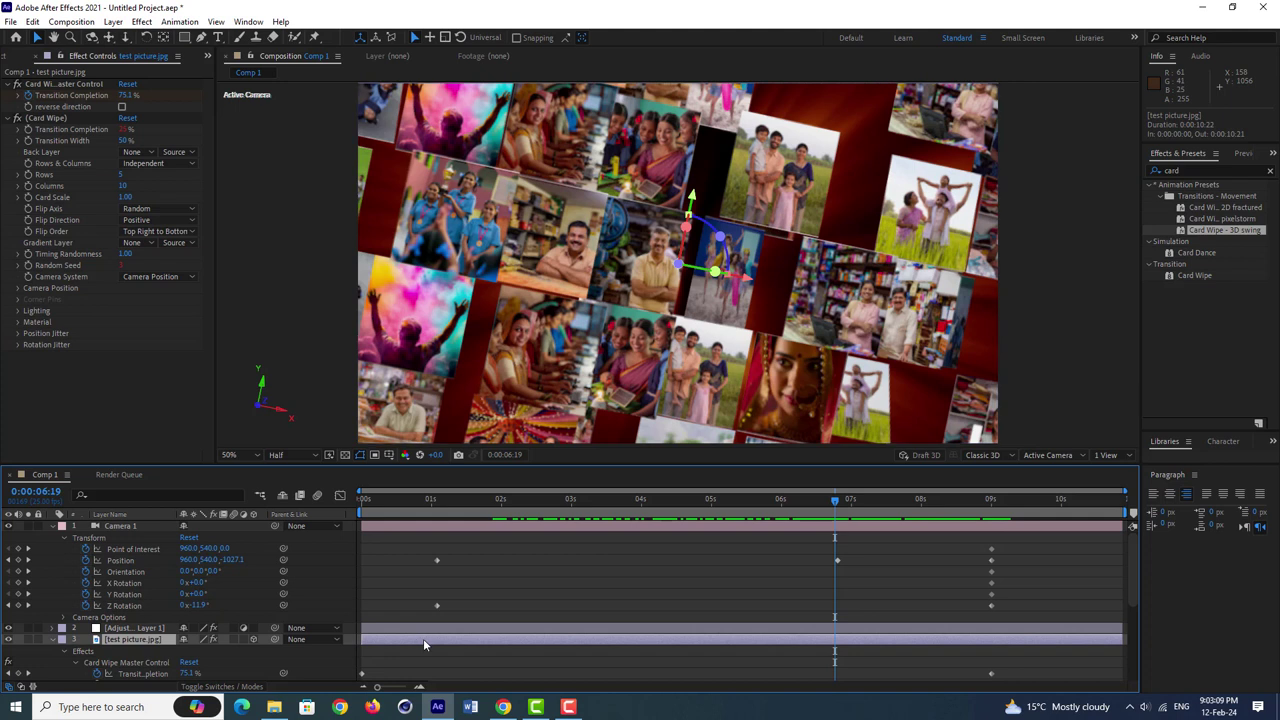
Duplicate test picture.jpg and, in a 2-view layout, push the copy back to Z 976
key(ctrl+d)
scroll(437, 632, down, 3)
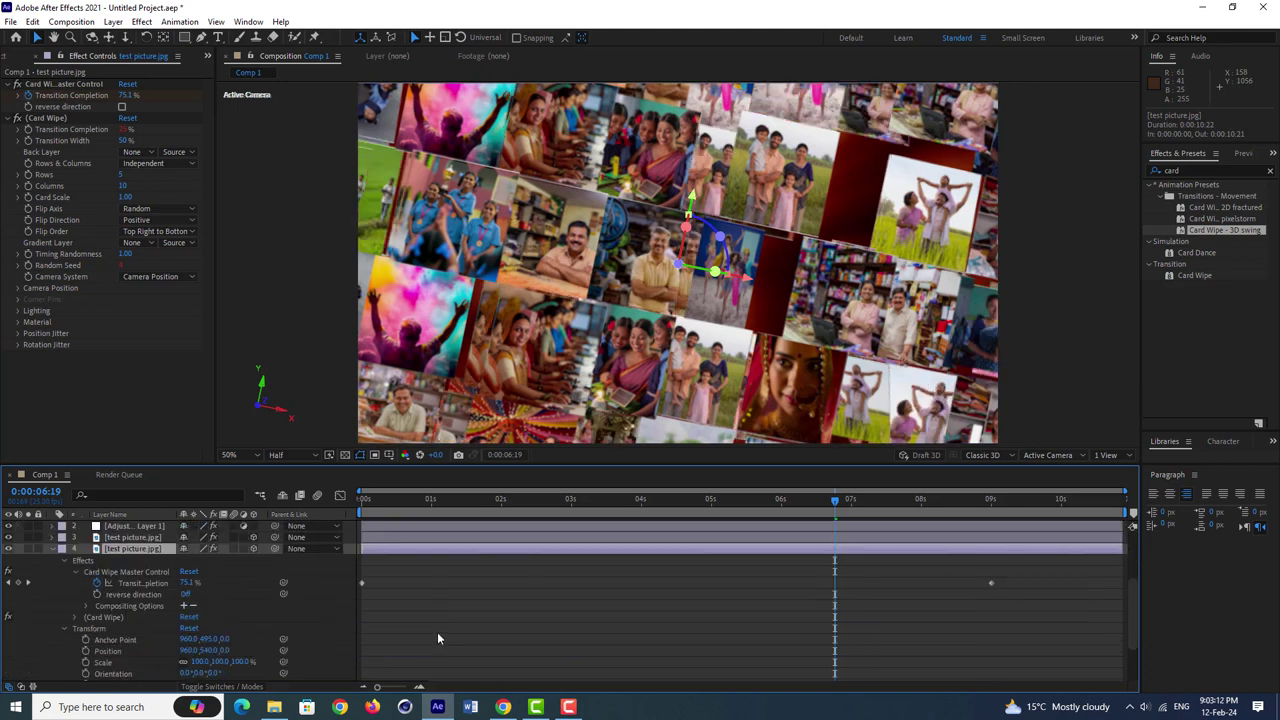
scroll(568, 567, up, 2)
click(1107, 461)
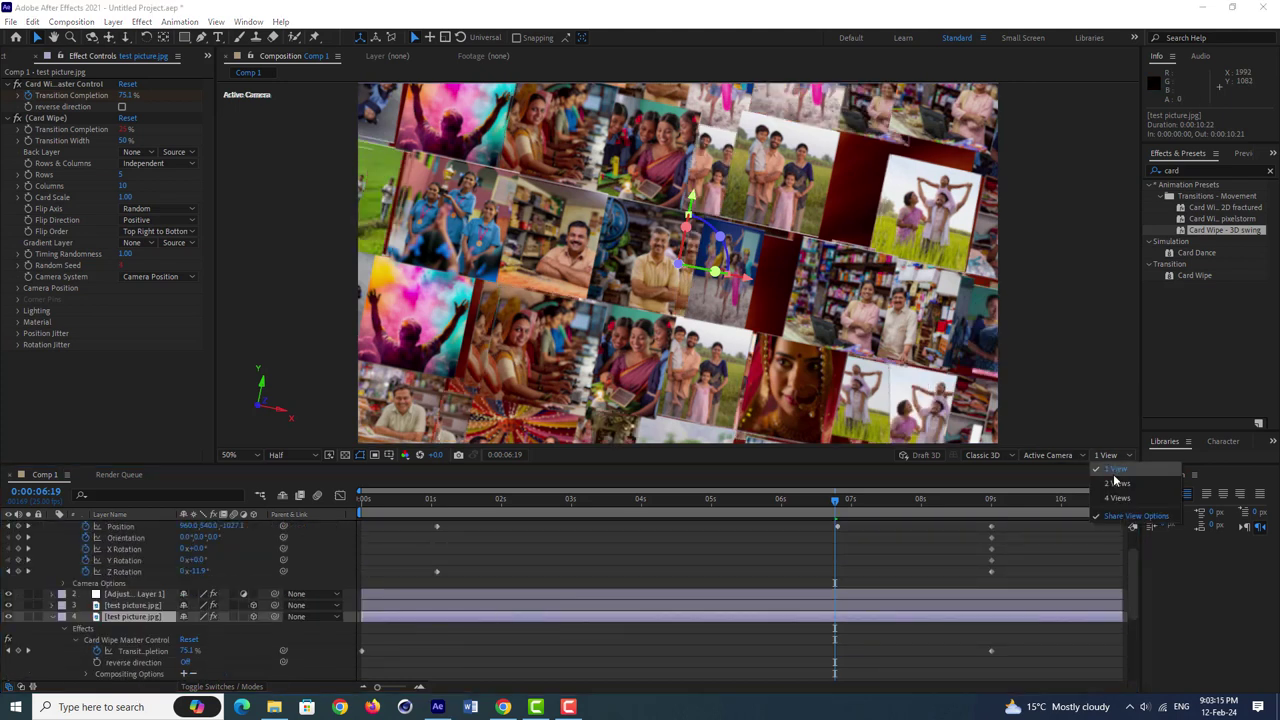
click(1110, 476)
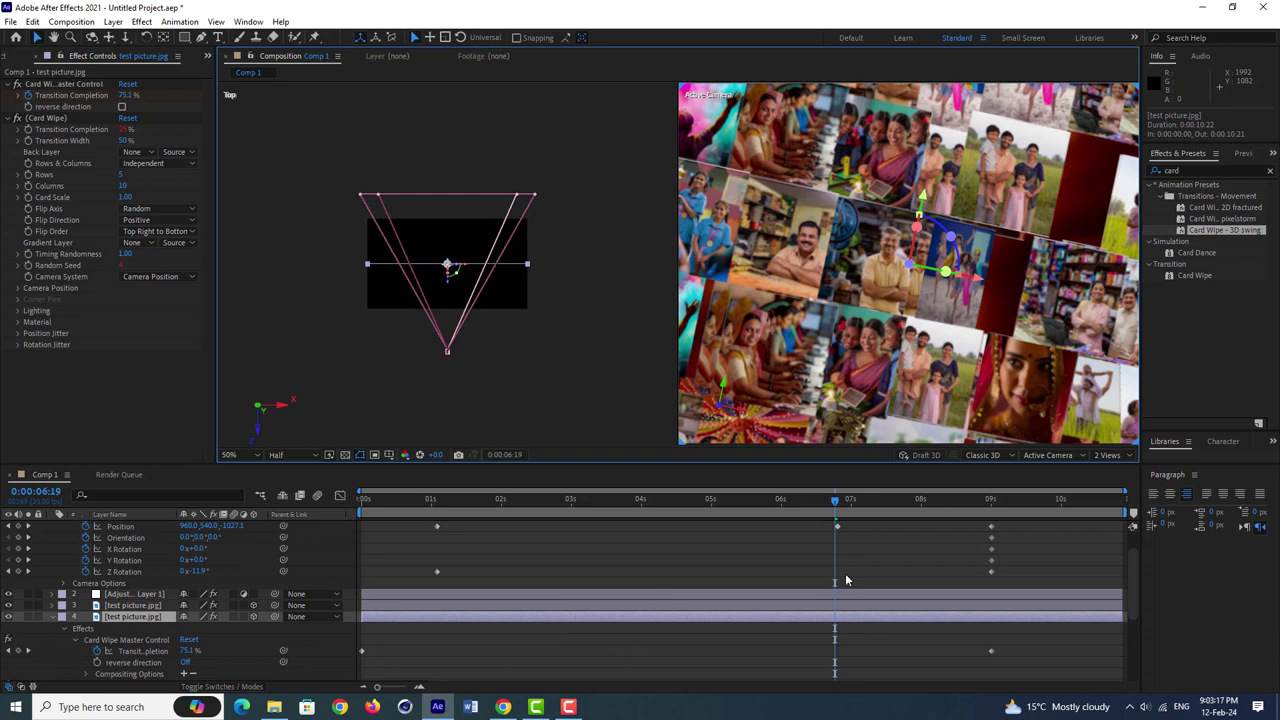
drag(833, 503, 817, 503)
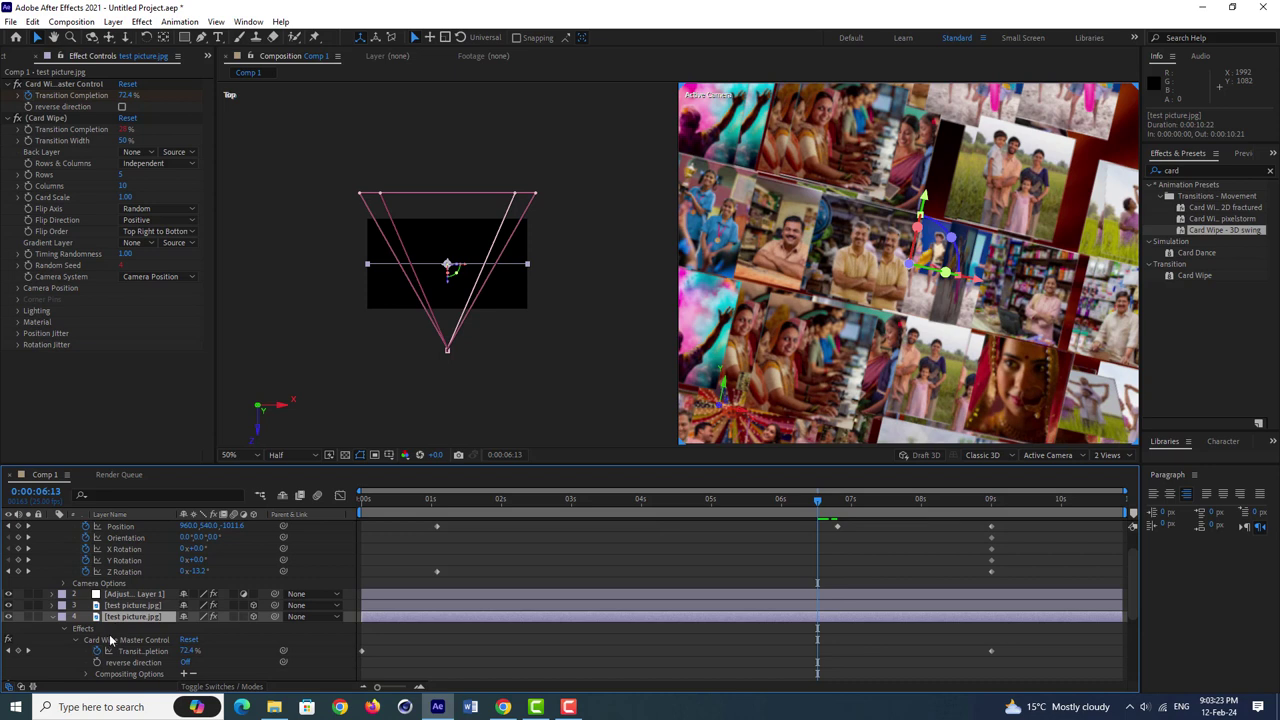
drag(449, 266, 447, 183)
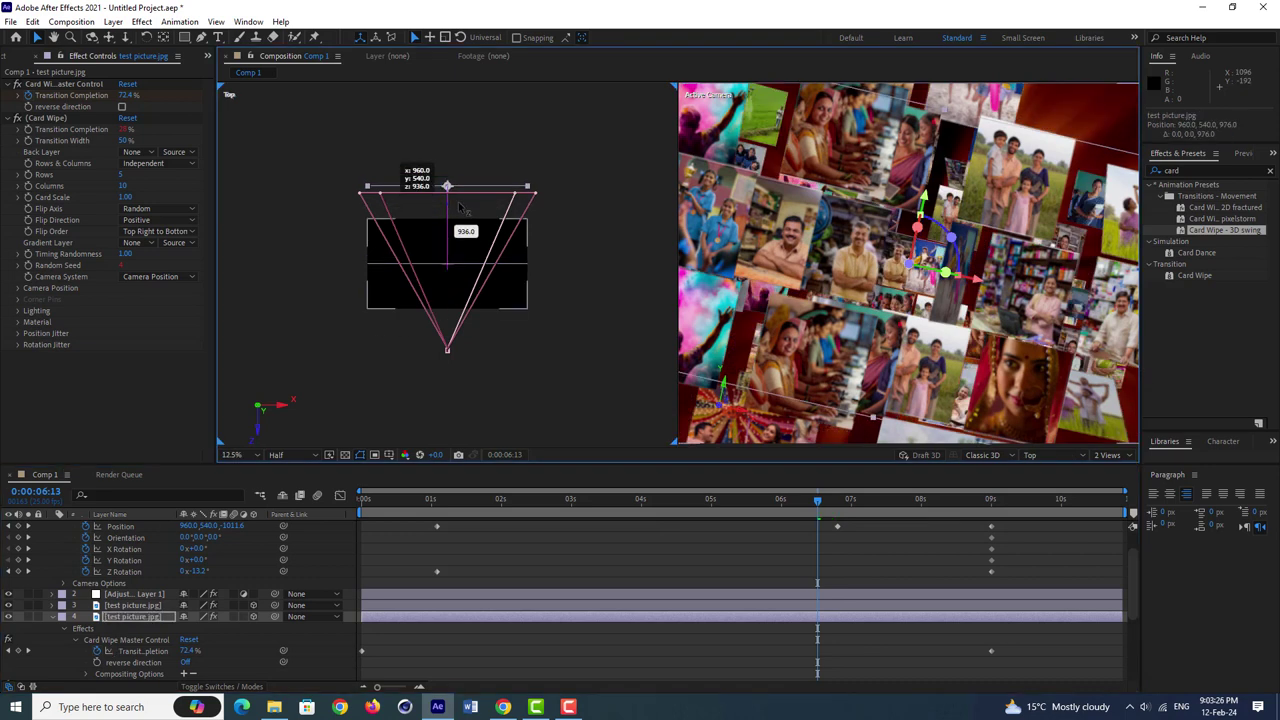
Preview both card layers assembling, then return the viewer to a single camera view
drag(760, 499, 436, 517)
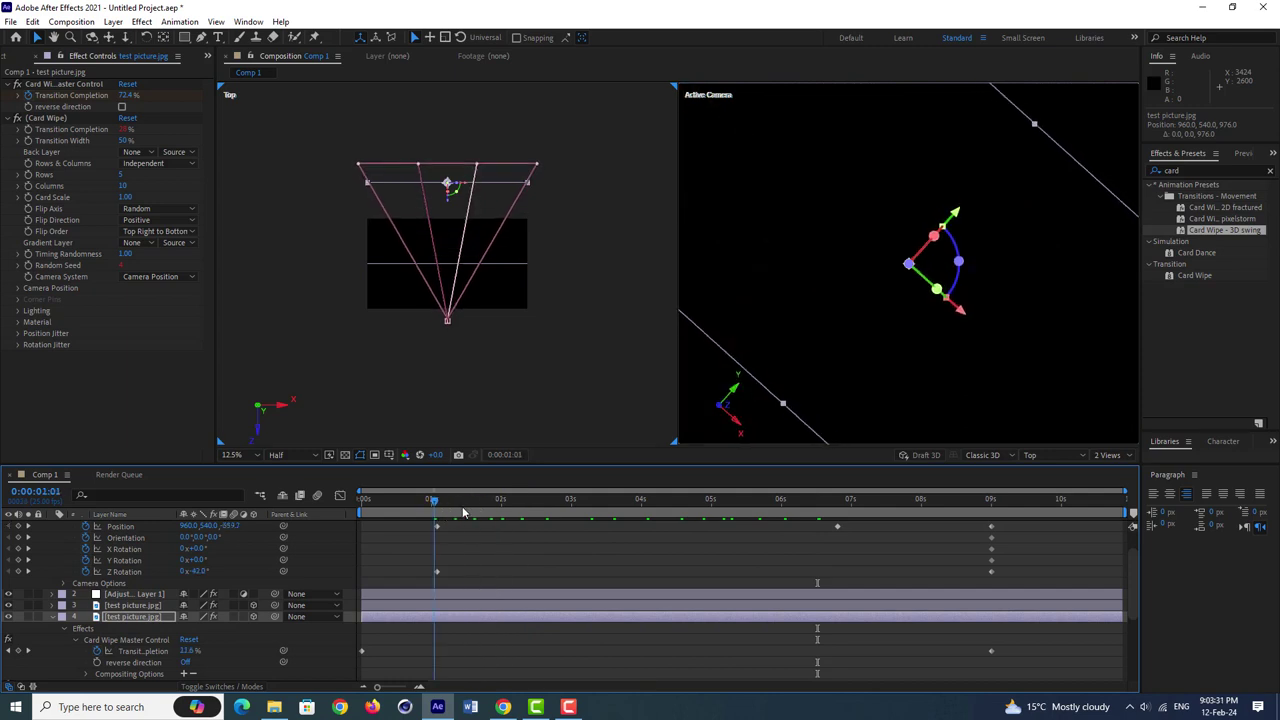
drag(567, 508, 646, 508)
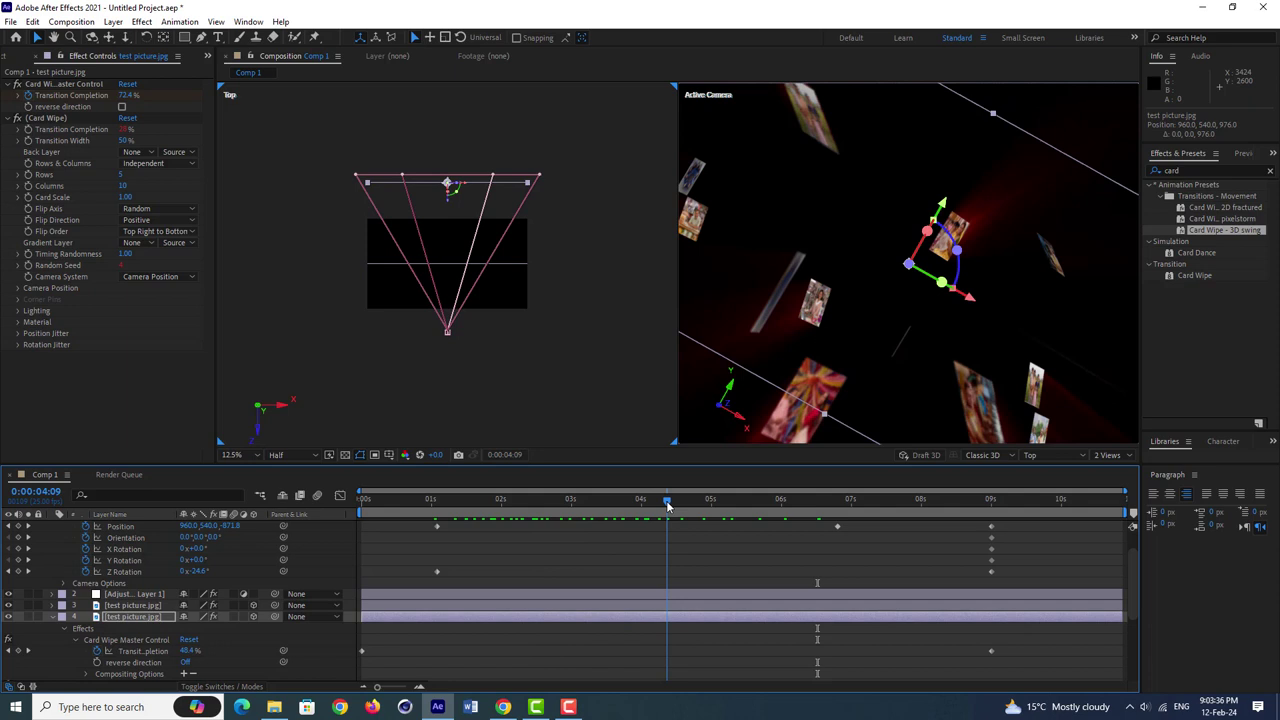
drag(671, 506, 806, 493)
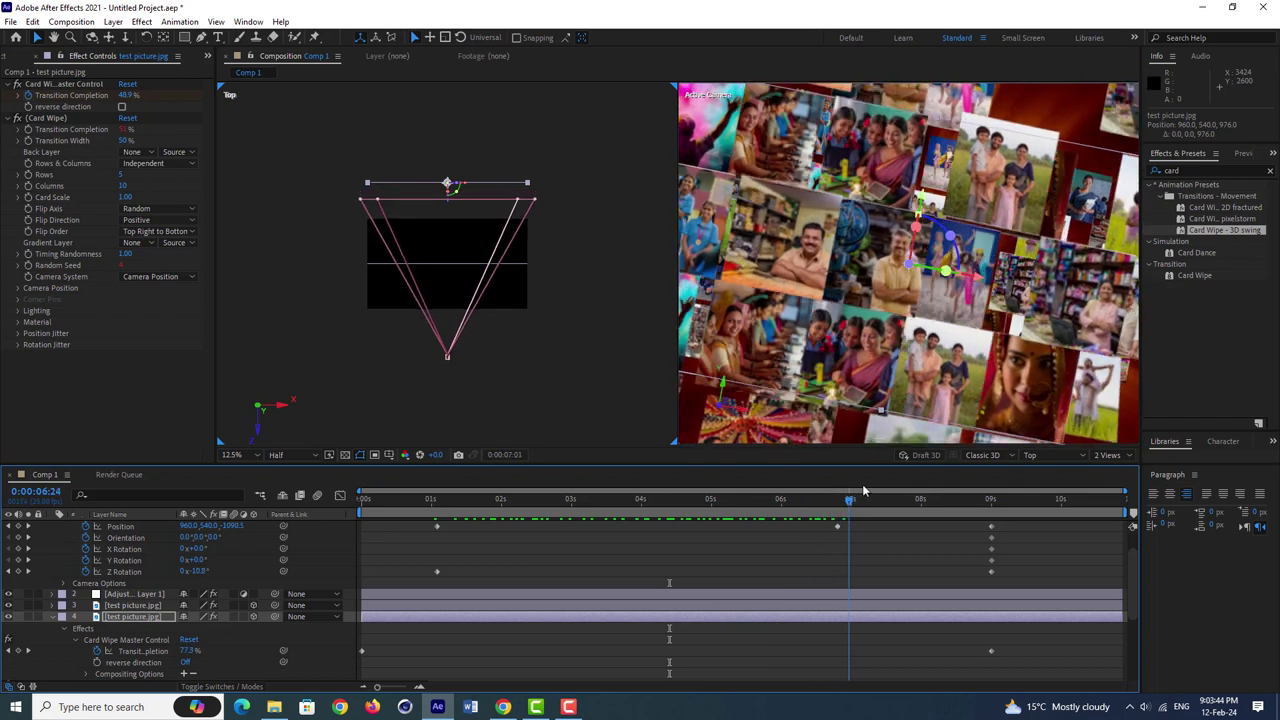
click(856, 552)
mouse_move(866, 498)
mouse_down()
mouse_move(900, 494)
mouse_move(753, 507)
mouse_up()
click(1105, 455)
click(1112, 468)
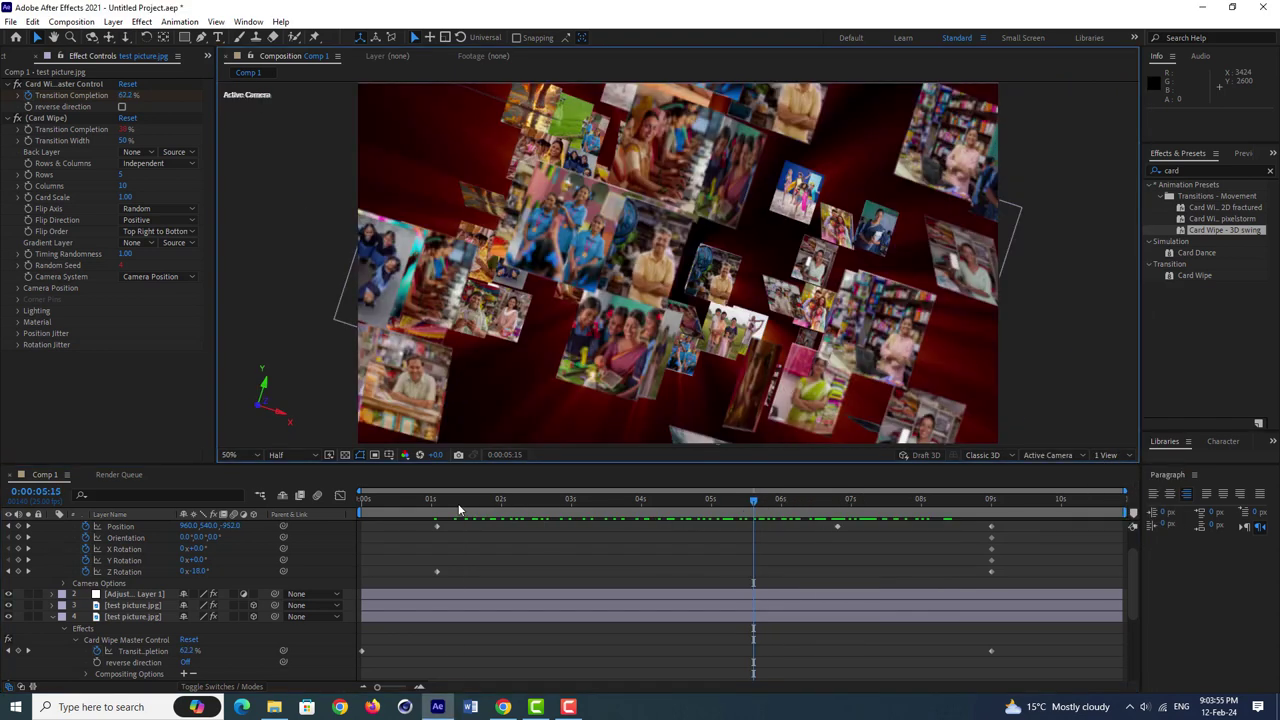
drag(459, 510, 464, 509)
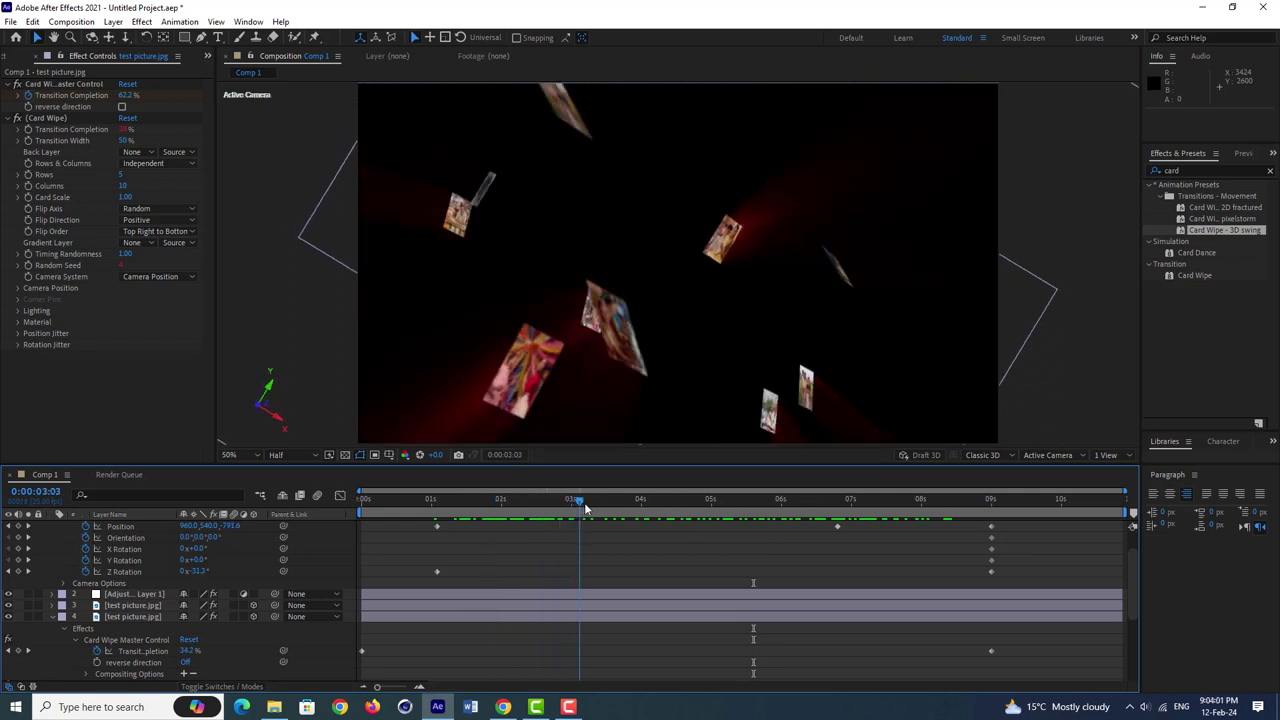
mouse_move(567, 509)
mouse_down()
mouse_move(828, 504)
mouse_move(606, 543)
mouse_move(669, 547)
mouse_move(823, 537)
mouse_move(987, 505)
mouse_move(858, 530)
mouse_up()
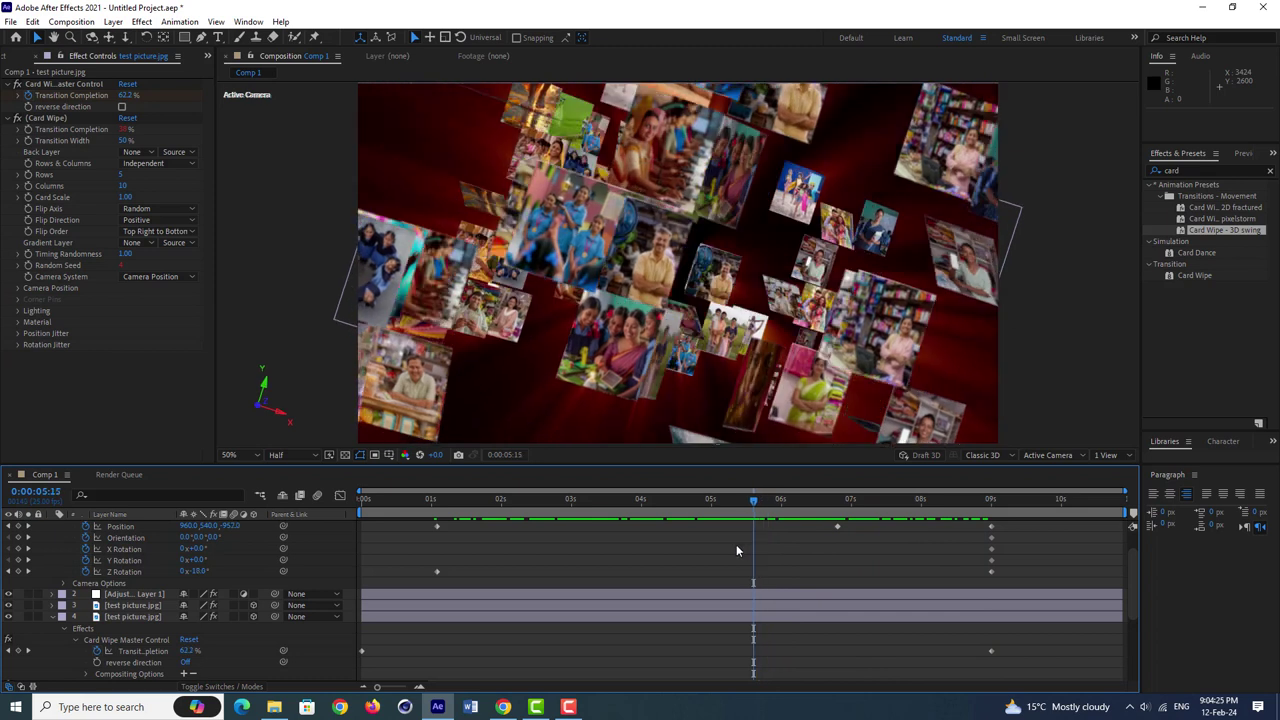
drag(686, 560, 600, 578)
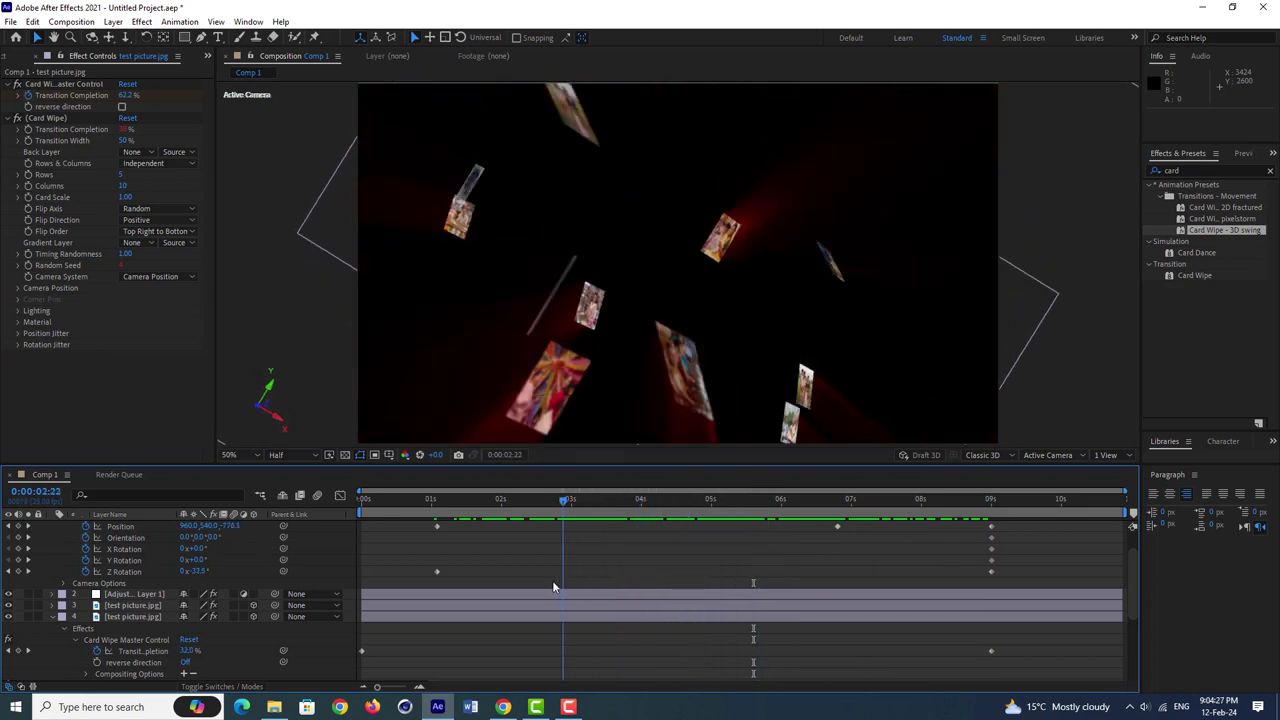
drag(503, 595, 586, 593)
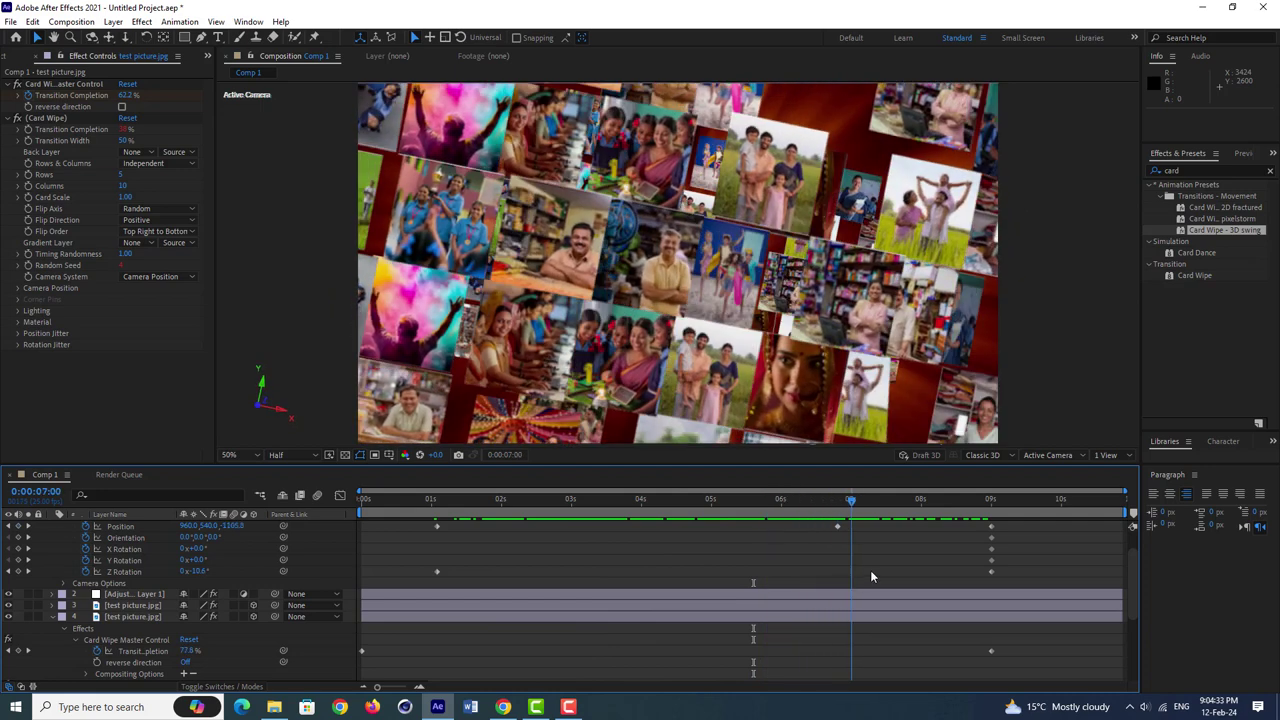
mouse_move(924, 565)
mouse_down()
mouse_move(936, 565)
mouse_move(831, 566)
mouse_up()
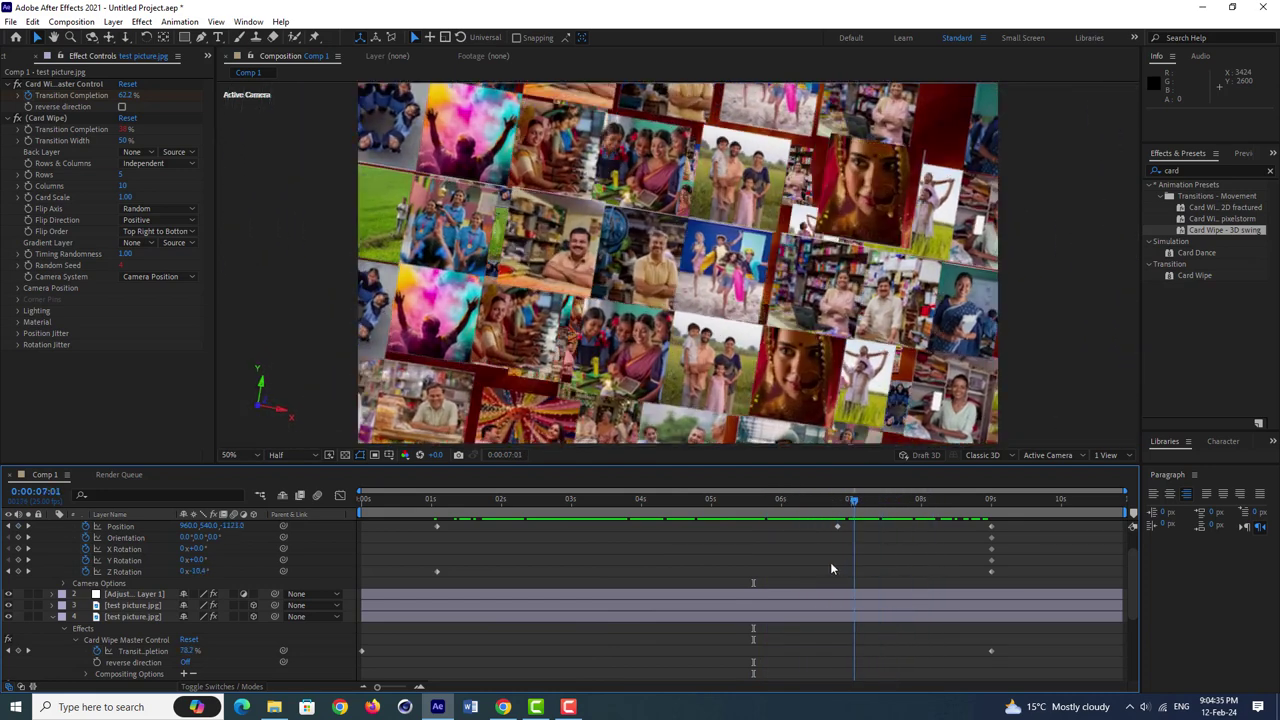
mouse_move(664, 569)
mouse_down()
mouse_move(634, 568)
mouse_move(979, 566)
mouse_move(612, 573)
mouse_move(1036, 570)
mouse_up()
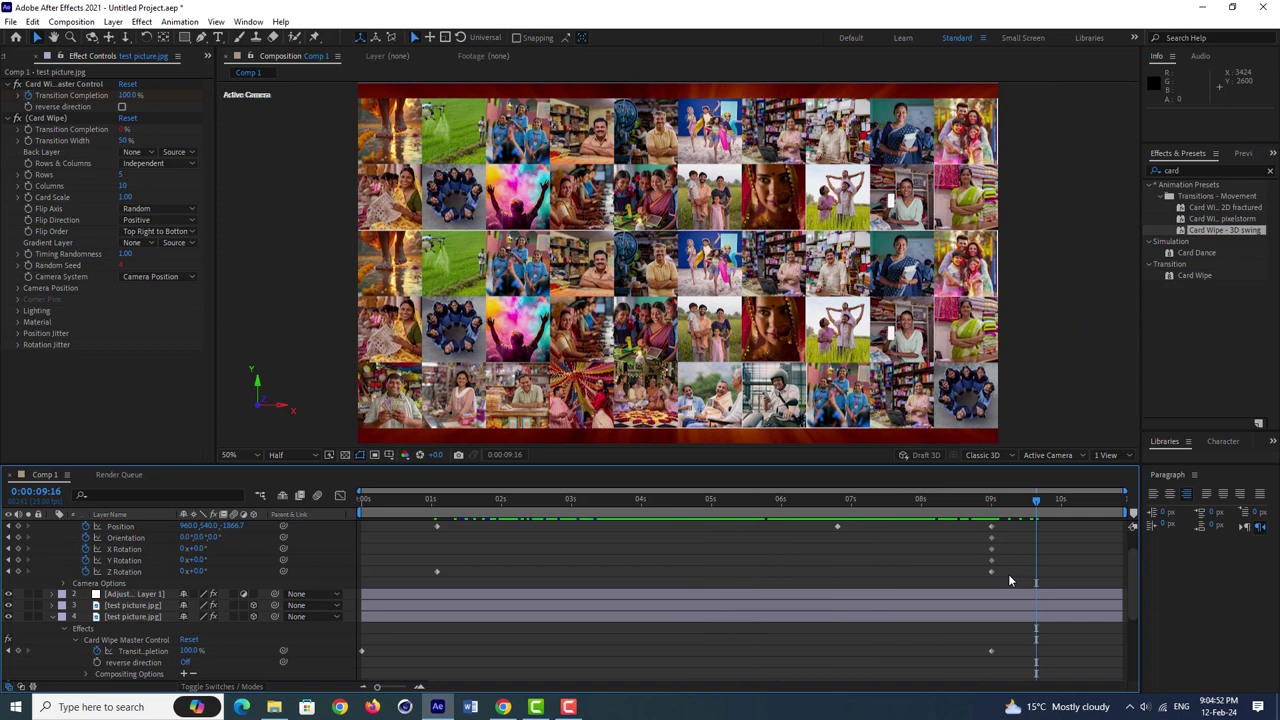
Add Comp 1 to the Render Queue with Voukoder as the output module format
click(72, 18)
click(93, 136)
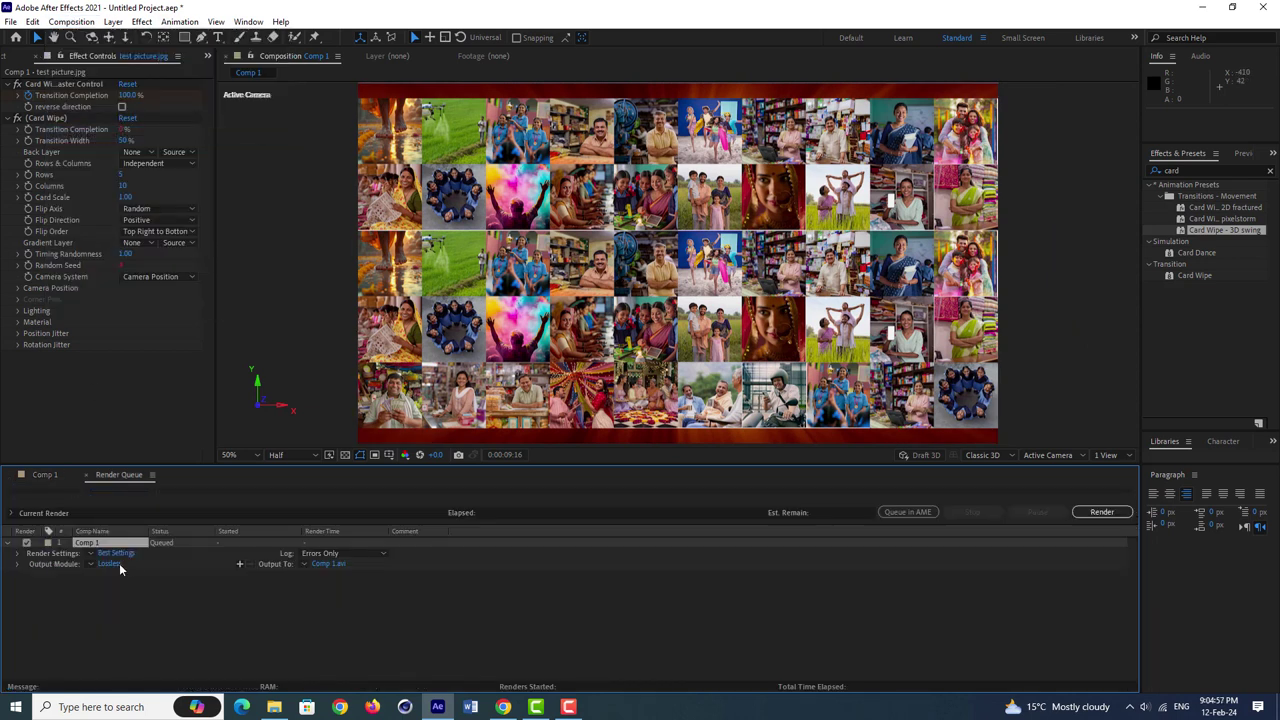
click(116, 564)
click(545, 158)
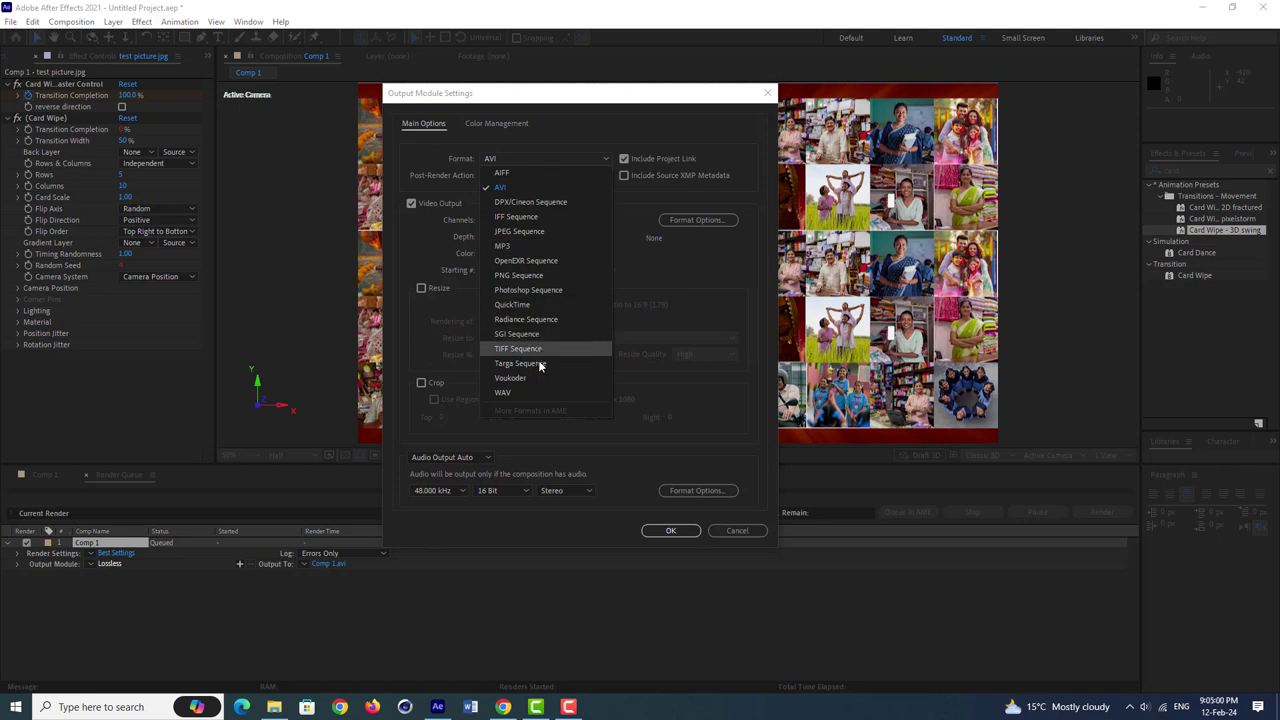
click(530, 378)
click(669, 531)
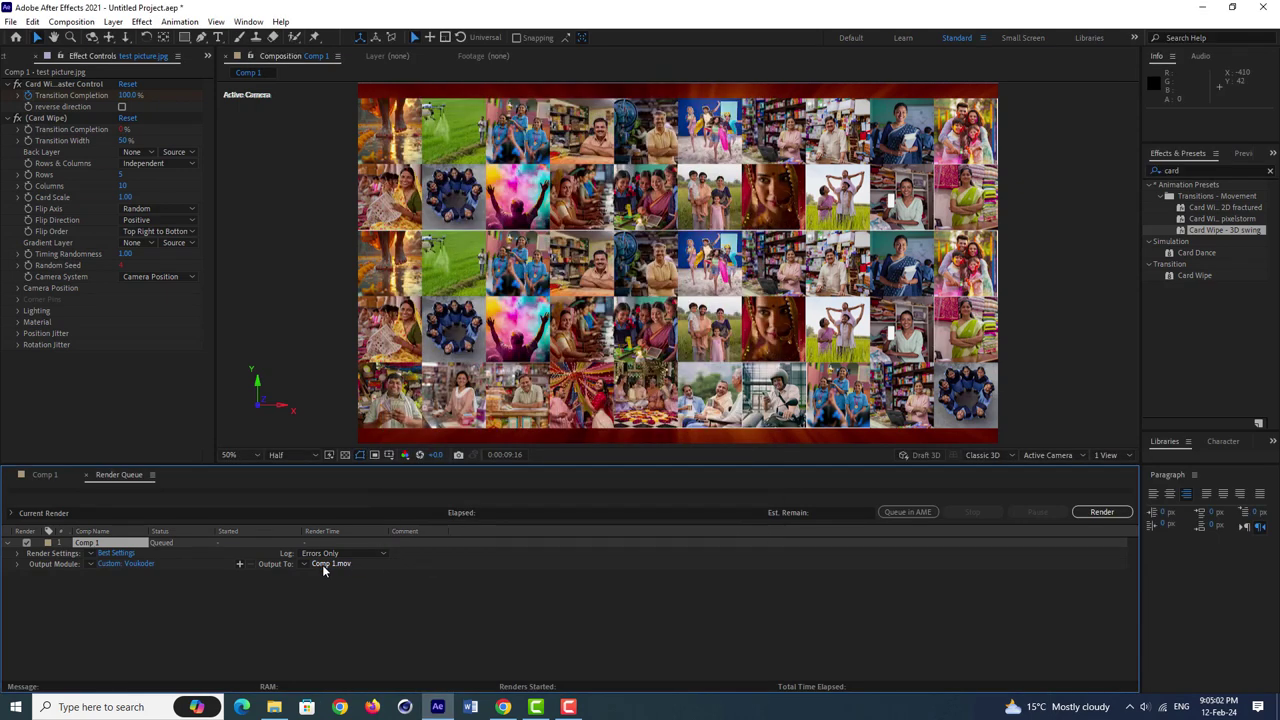
Set the render output file to test1 in the Downloads folder
click(322, 564)
click(504, 199)
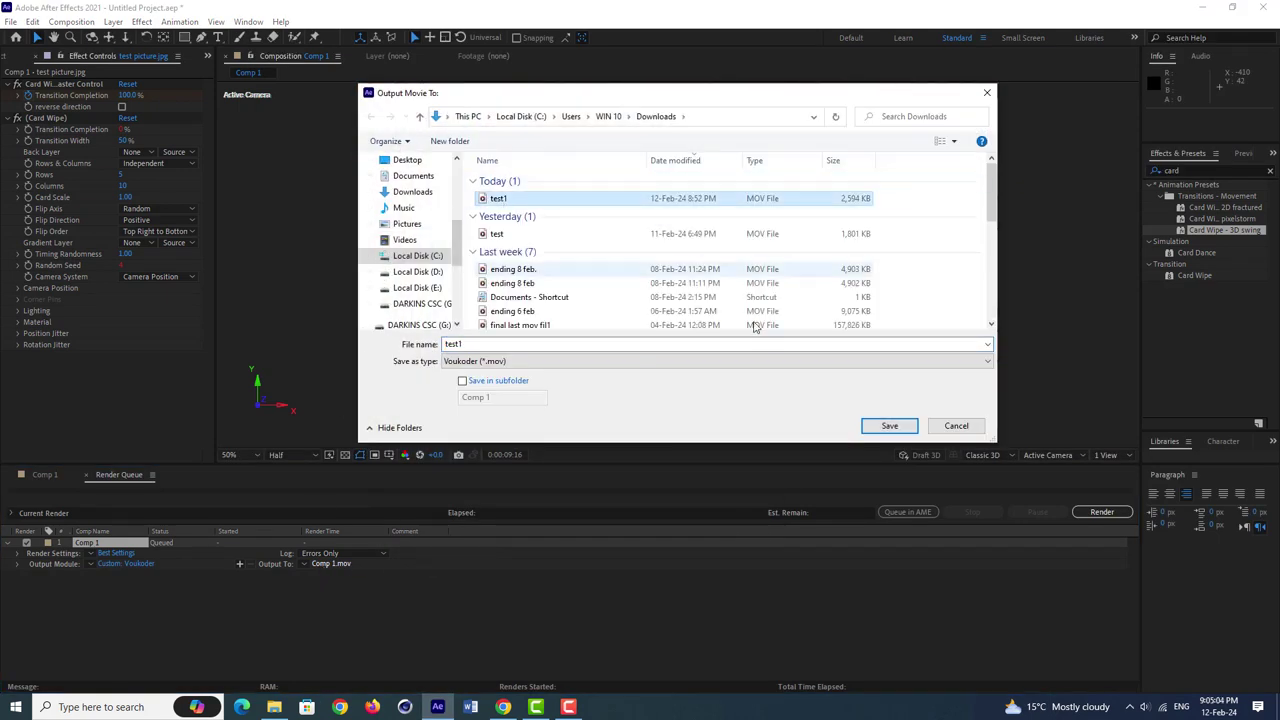
click(893, 424)
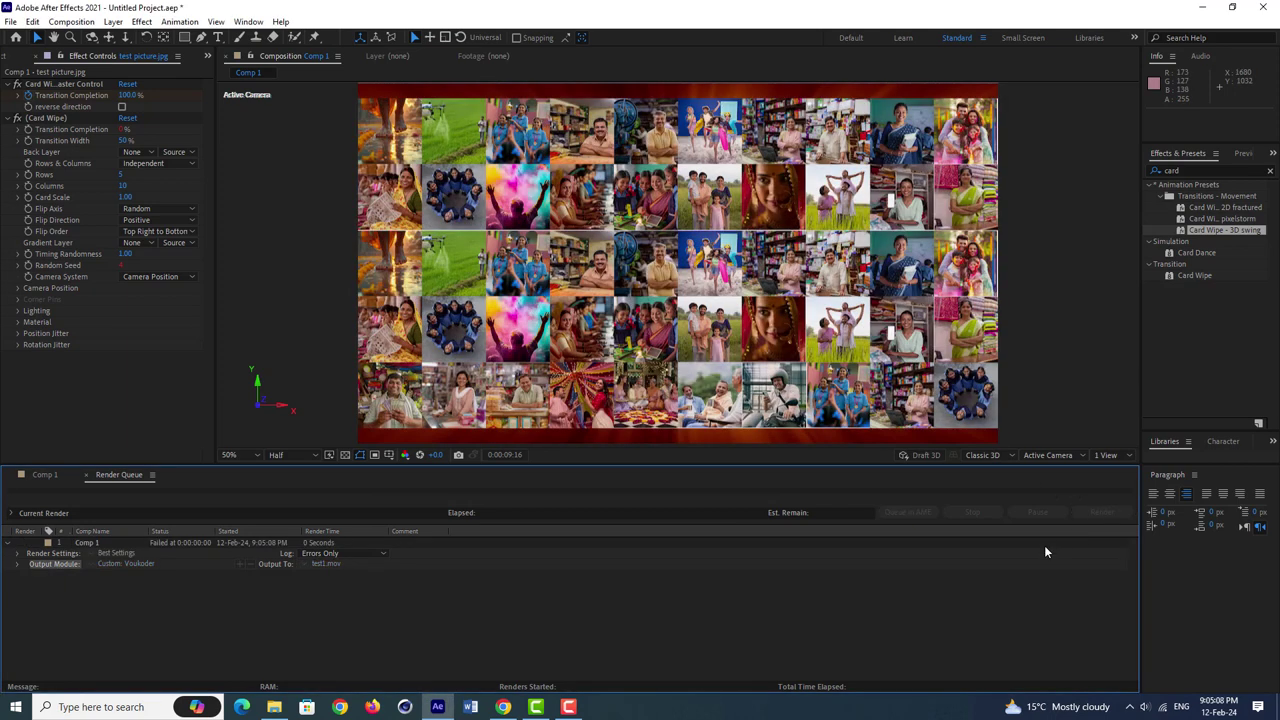